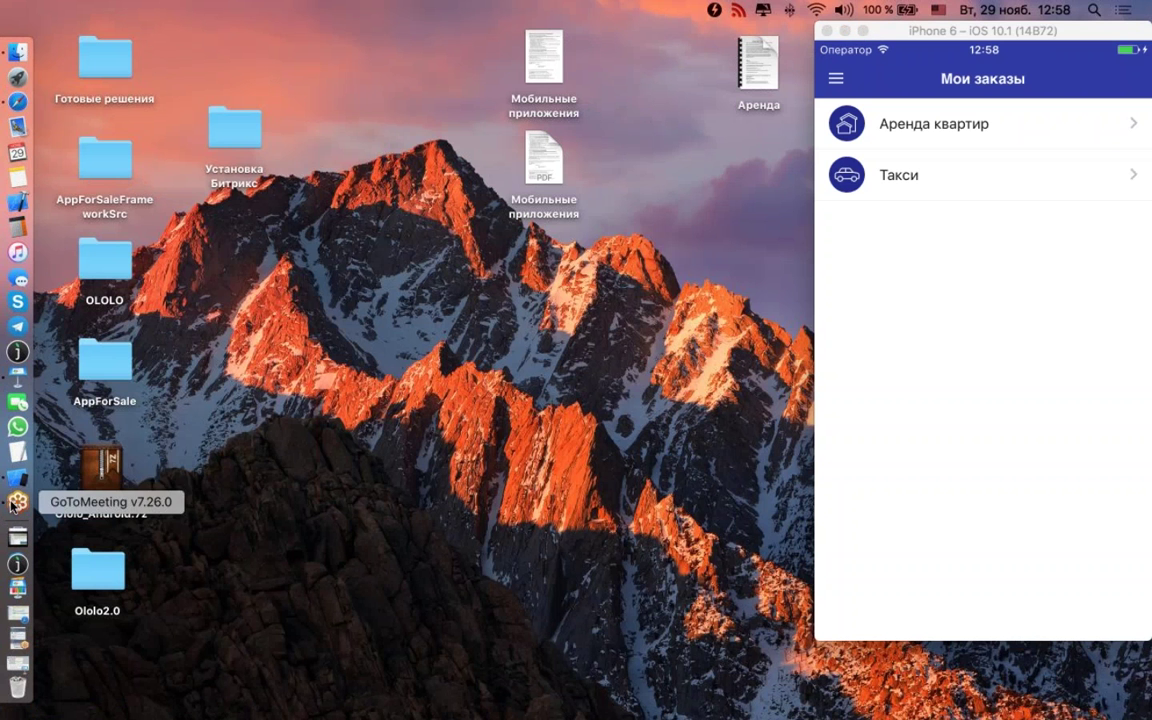
# Step: Hide GoToMeeting and switch to Safari, showing the task types page of the Bitrix admin site
pyautogui.rightClick(27, 502)
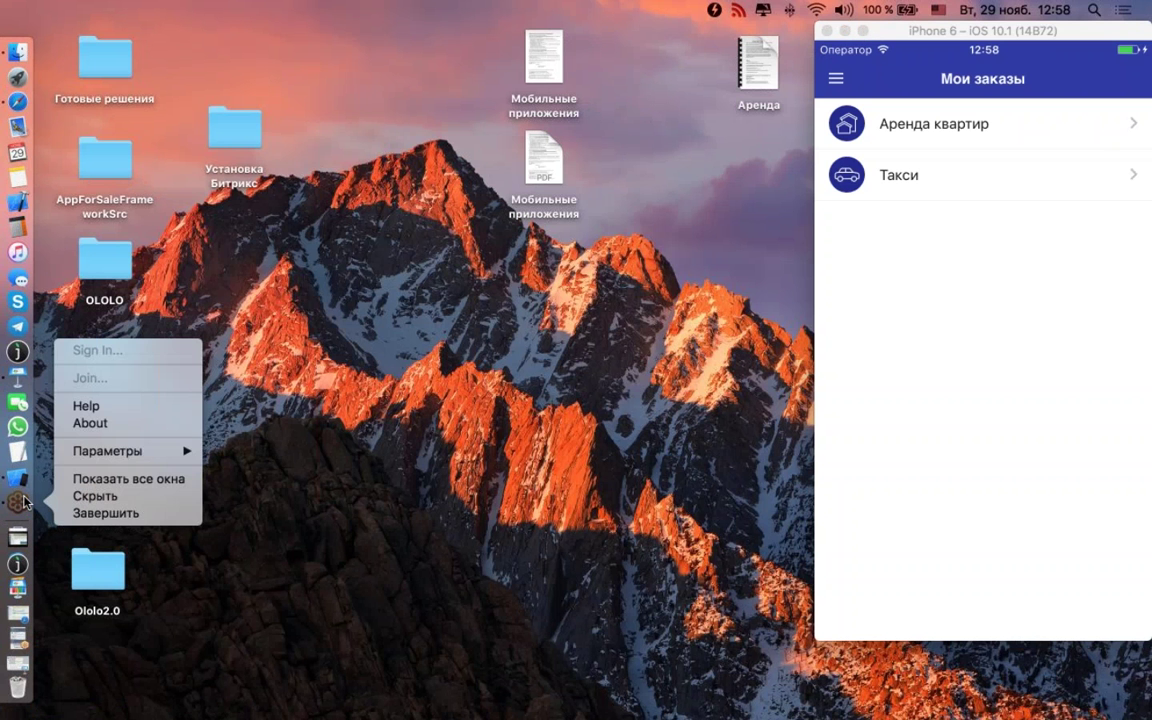
pyautogui.click(91, 489)
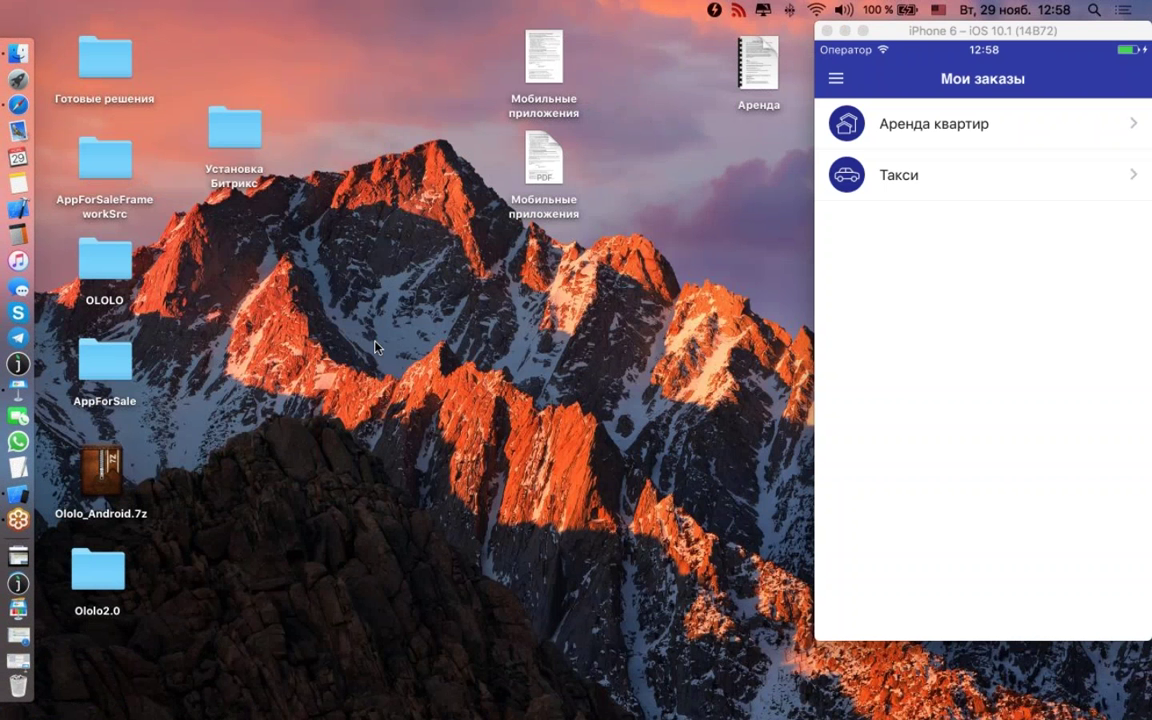
pyautogui.click(15, 116)
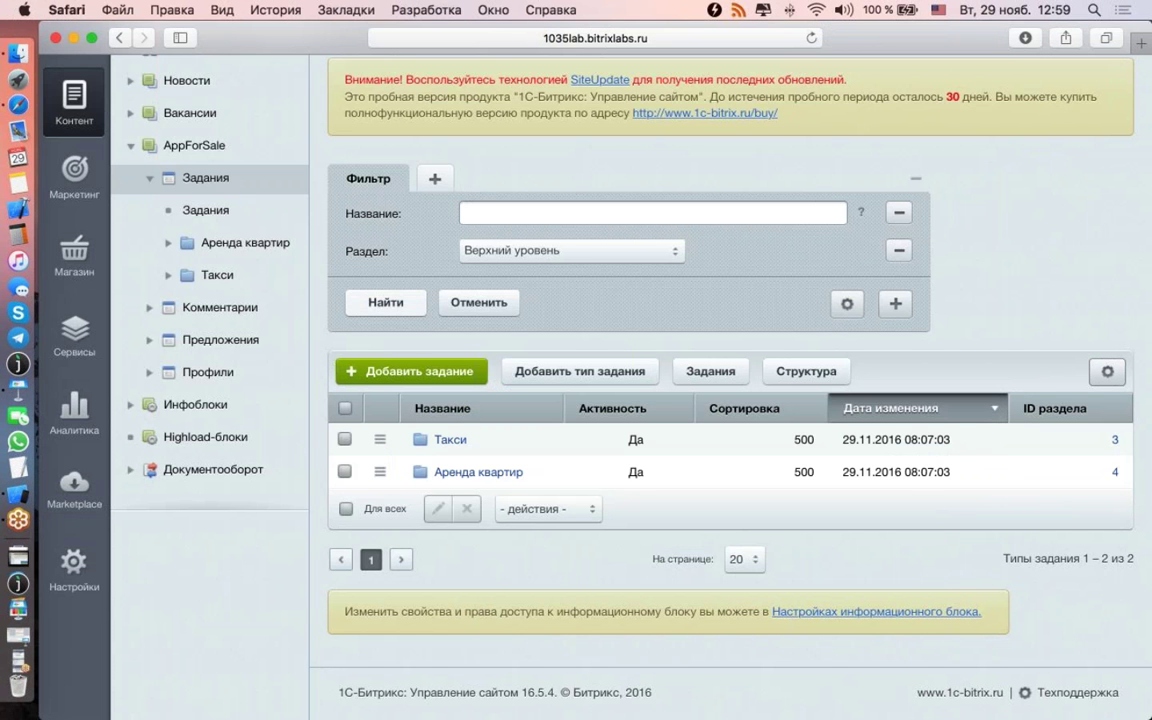
pyautogui.scroll(3, 730, 400)
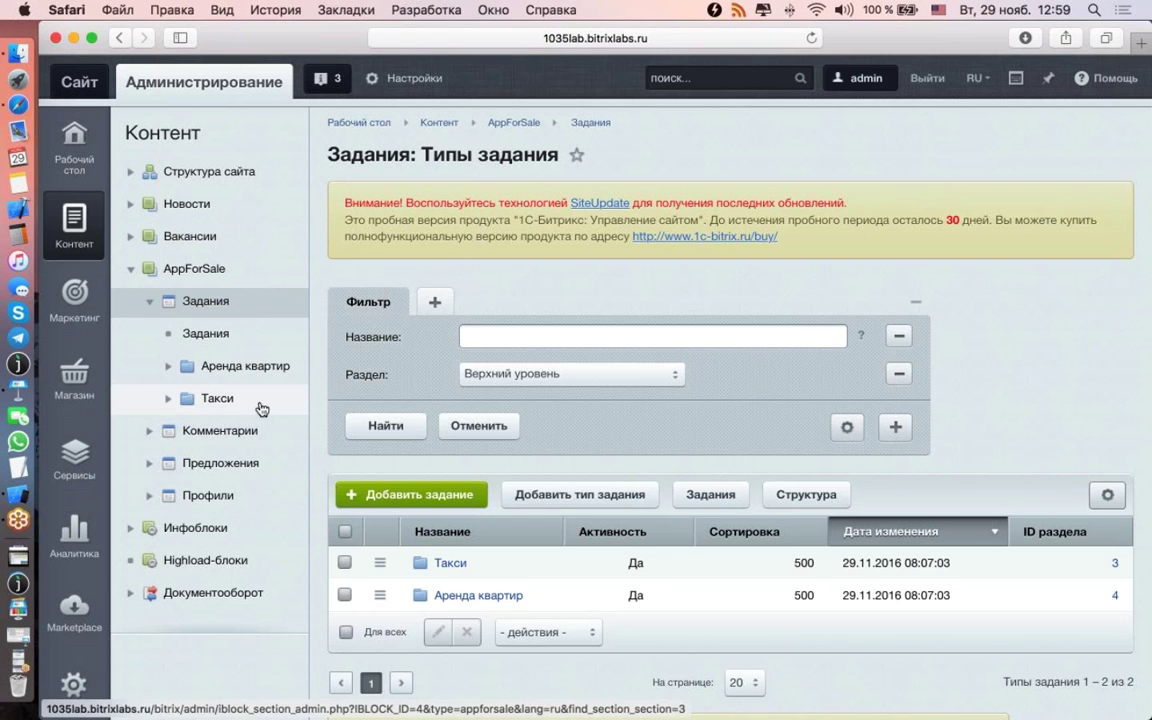
# Step: Switch to the iPhone Simulator, close the running AppForSale app and launch it again
pyautogui.click(18, 500)
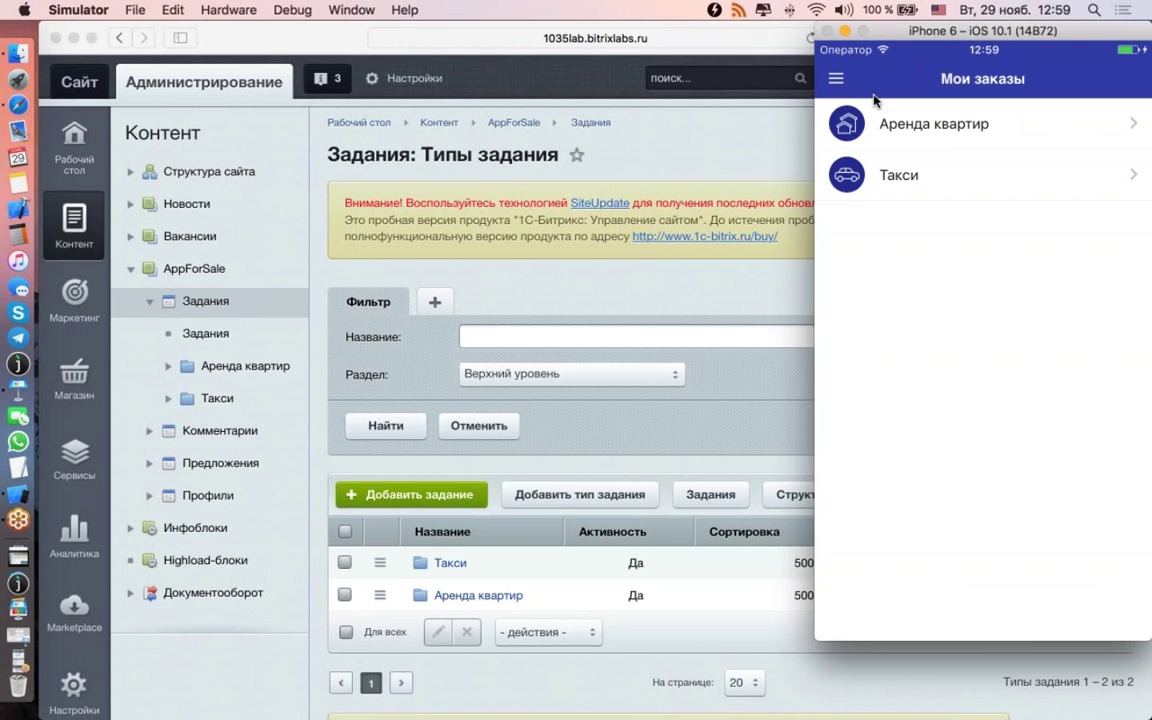
pyautogui.press('super+shift+h')
pyautogui.press('super+shift+h')
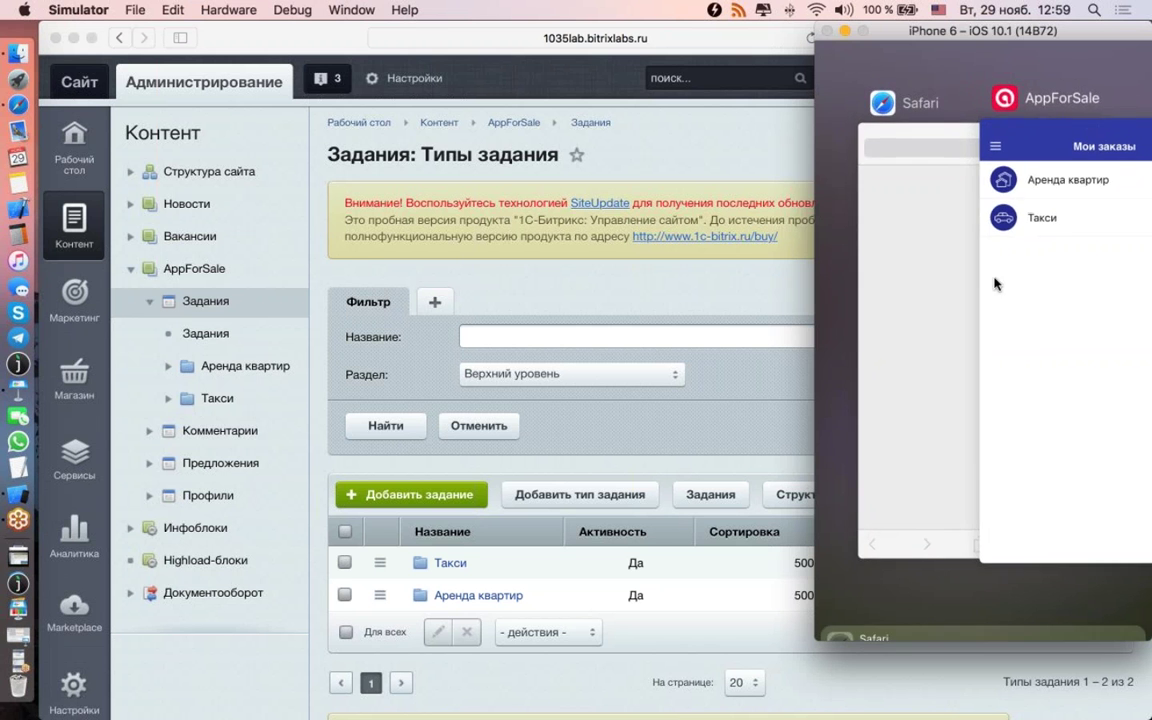
pyautogui.press('super+shift+h')
pyautogui.click(878, 105)
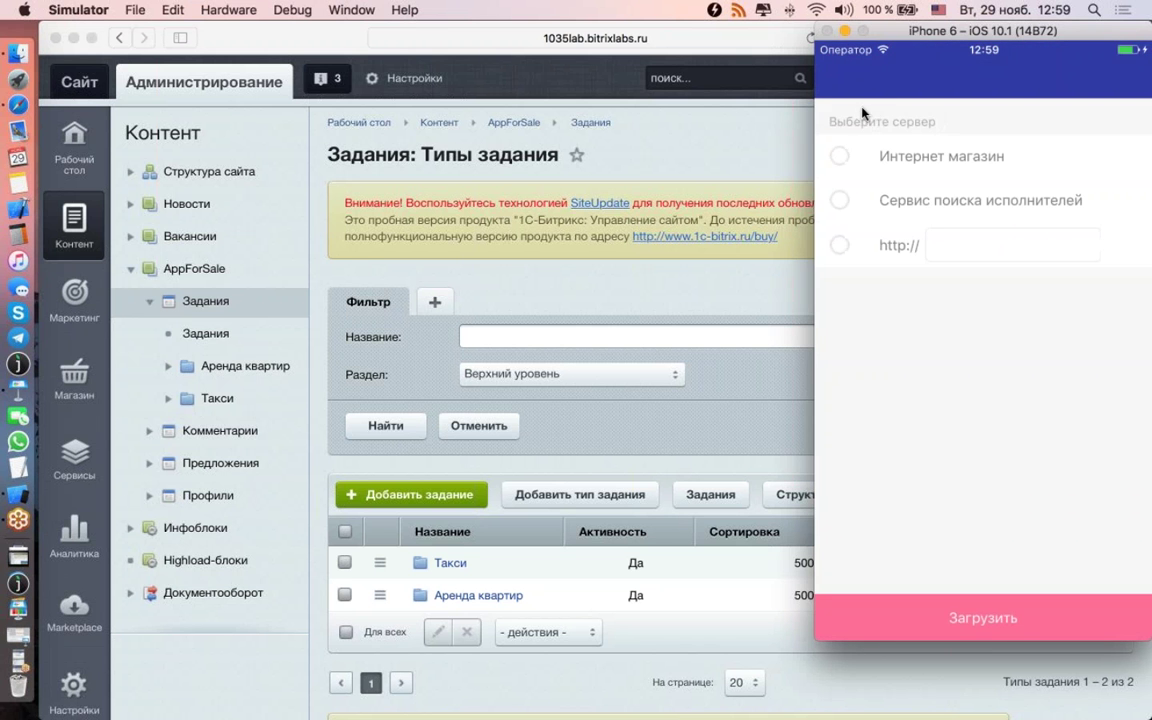
# Step: Try to load the app from the custom server address 1035.bitrixlabs.ru
pyautogui.click(840, 202)
pyautogui.click(841, 248)
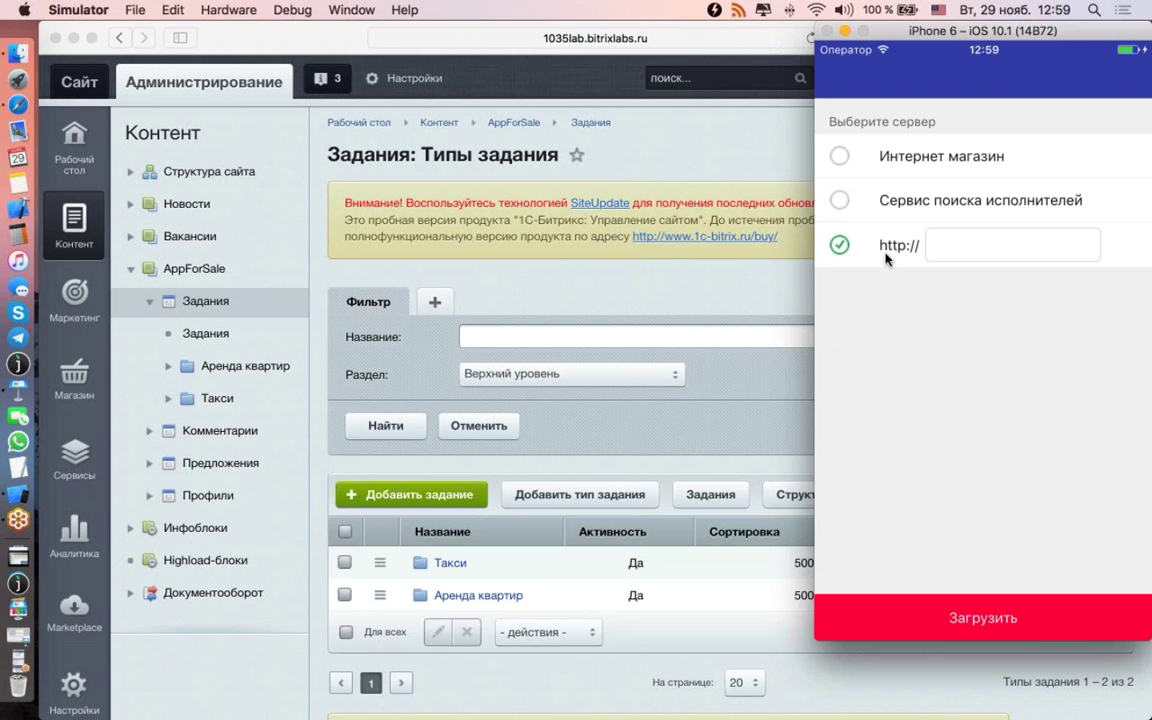
pyautogui.click(1003, 253)
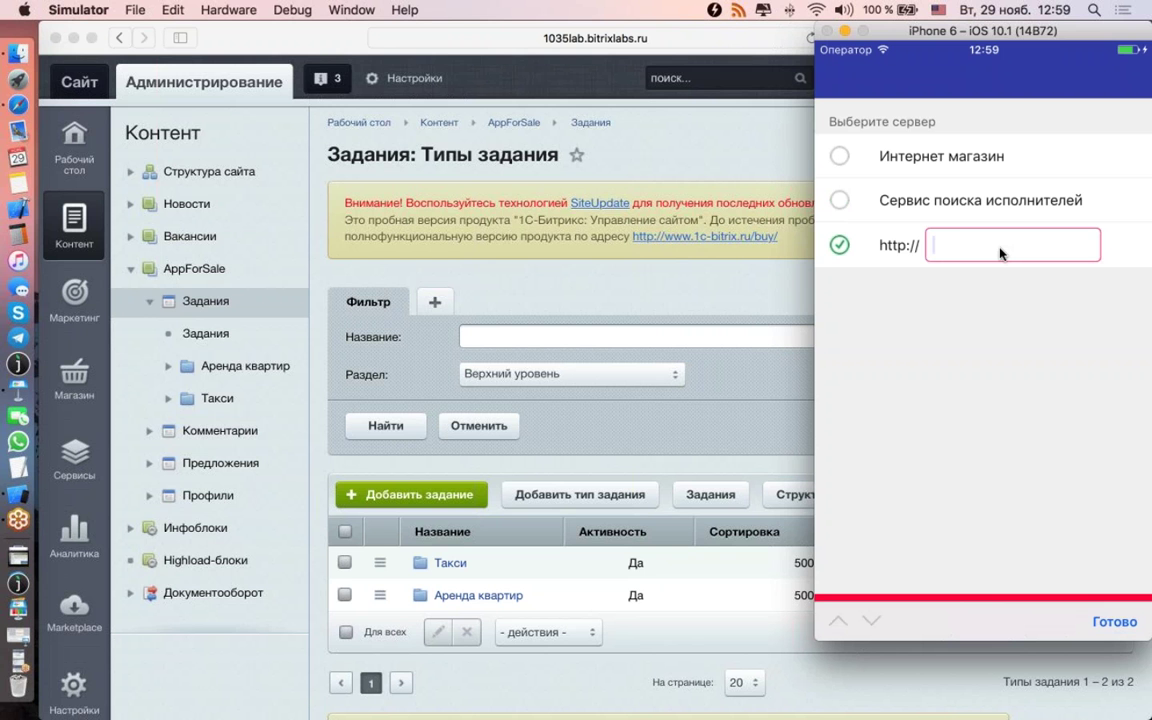
pyautogui.write('1035.bitrixlab')
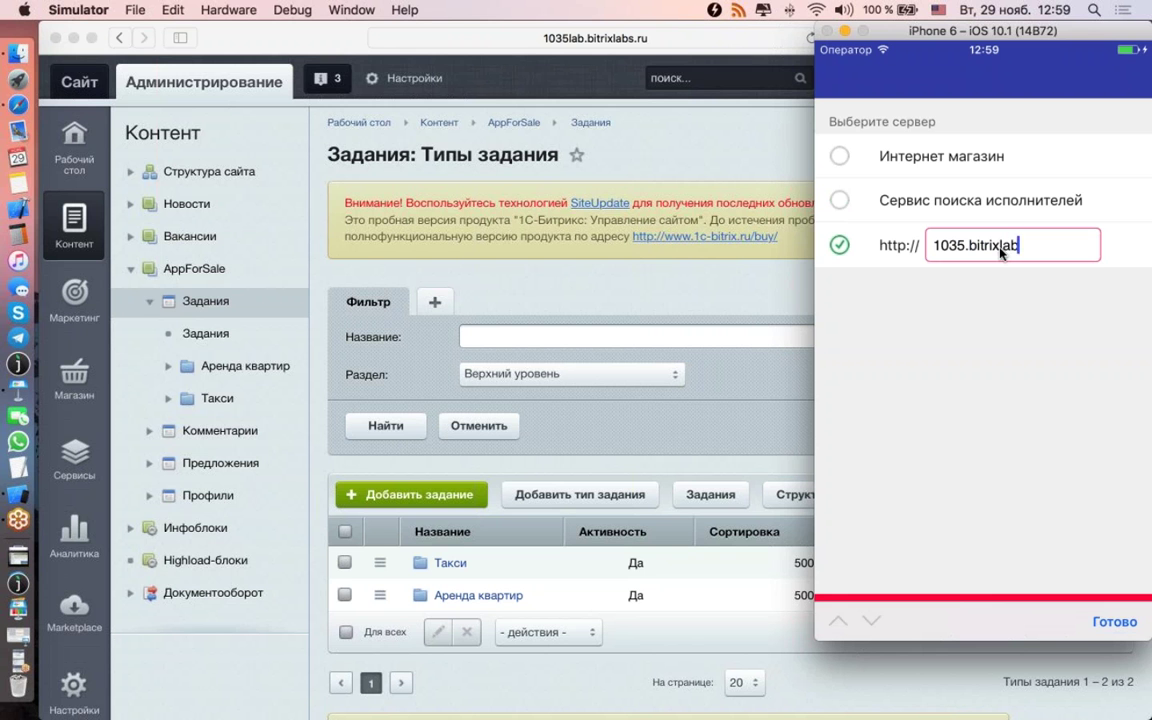
pyautogui.write('s.ru')
pyautogui.click(1097, 624)
pyautogui.click(957, 618)
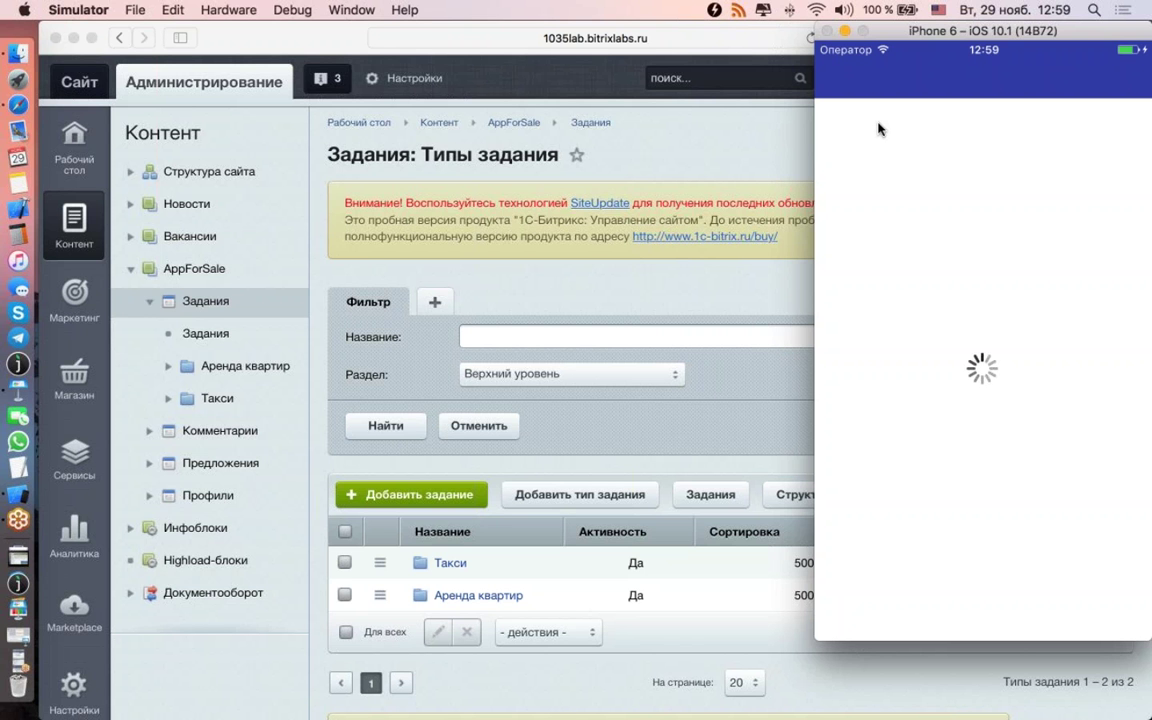
# Step: Close AppForSale through the simulator's app switcher and relaunch it from the home screen
pyautogui.press('super+shift+h')
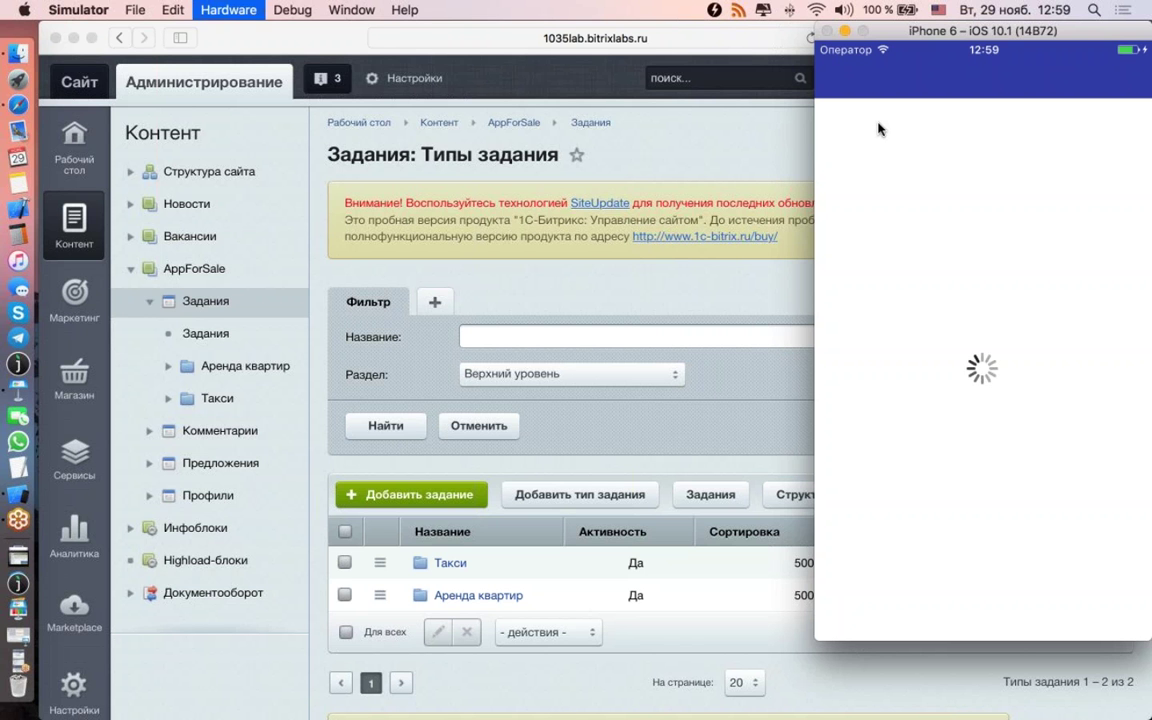
pyautogui.press('super+shift+h')
pyautogui.press('super+shift+h')
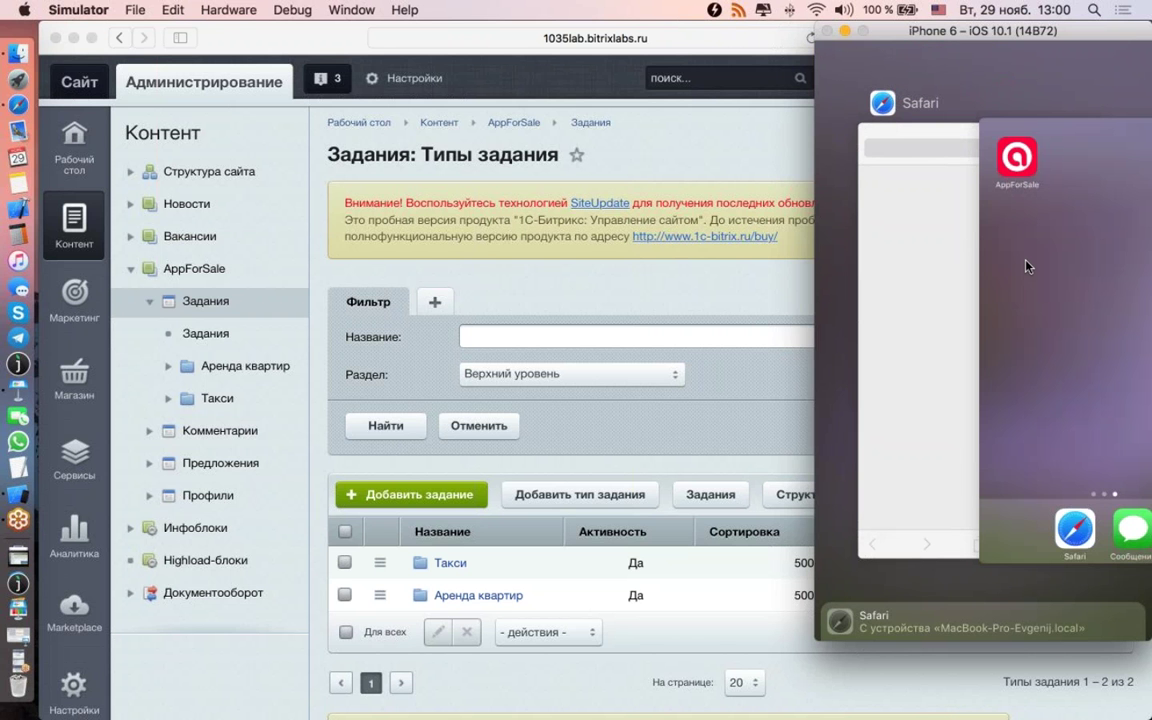
pyautogui.click(1028, 266)
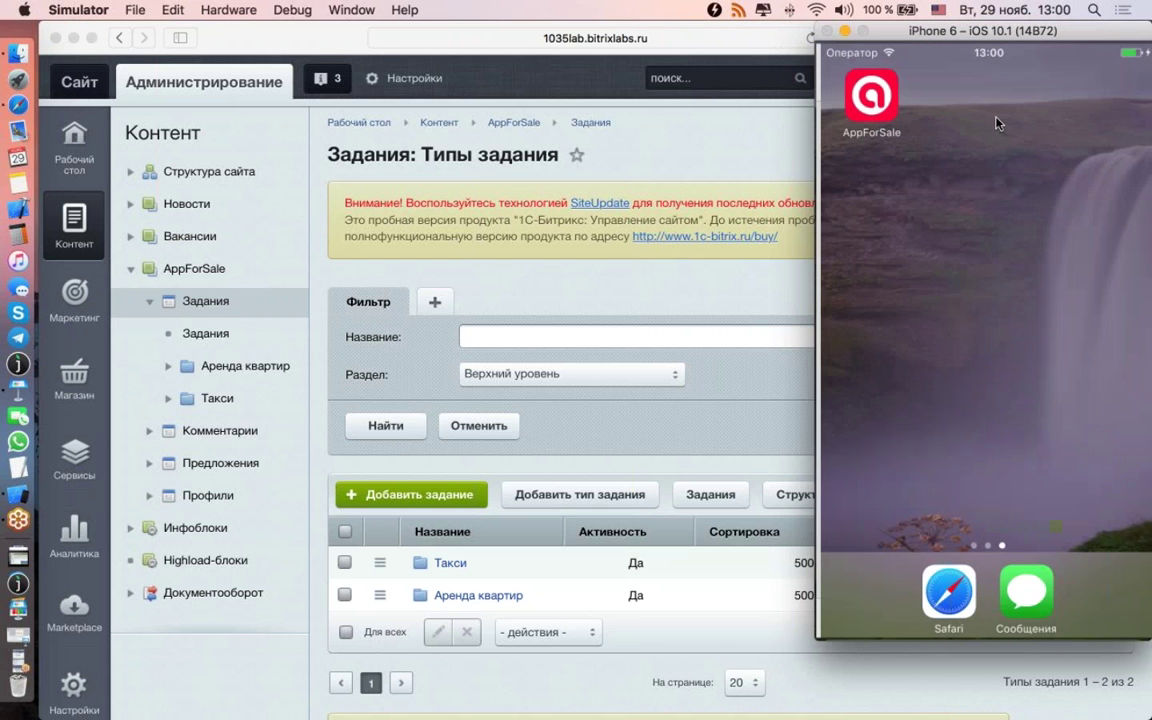
pyautogui.click(871, 95)
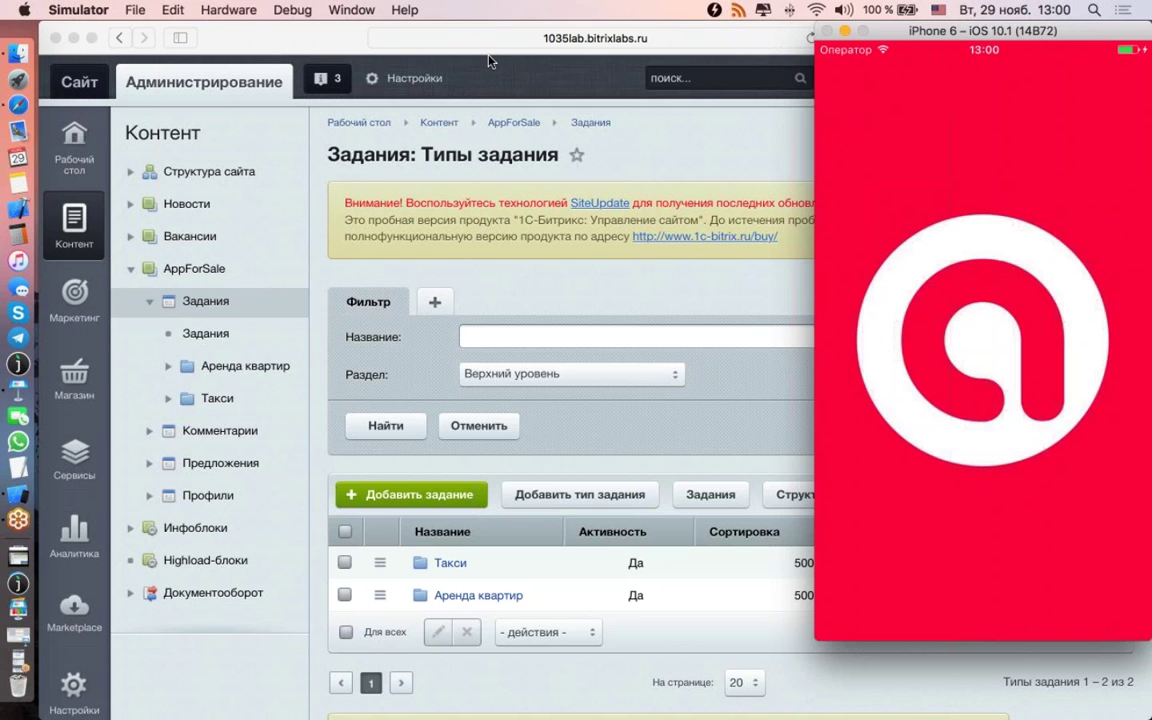
# Step: Reload the admin page in Safari, and load the simulator app from the custom server 1035lab.bitrixlabs.ru
pyautogui.click(805, 38)
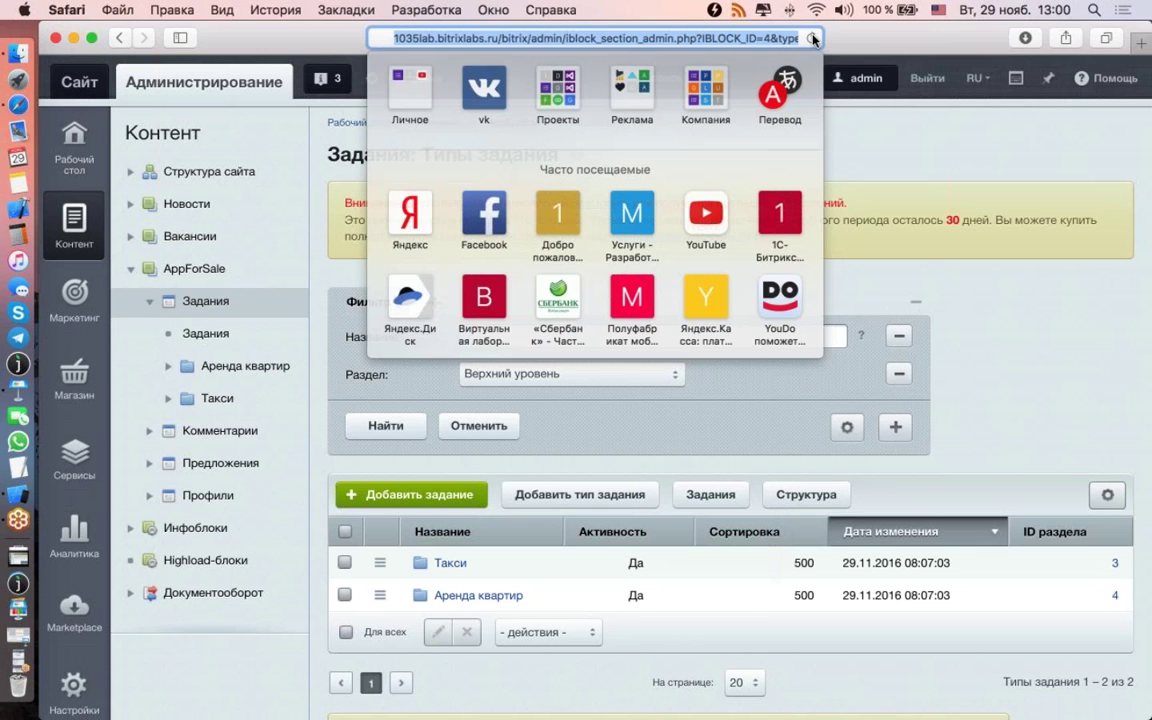
pyautogui.click(812, 38)
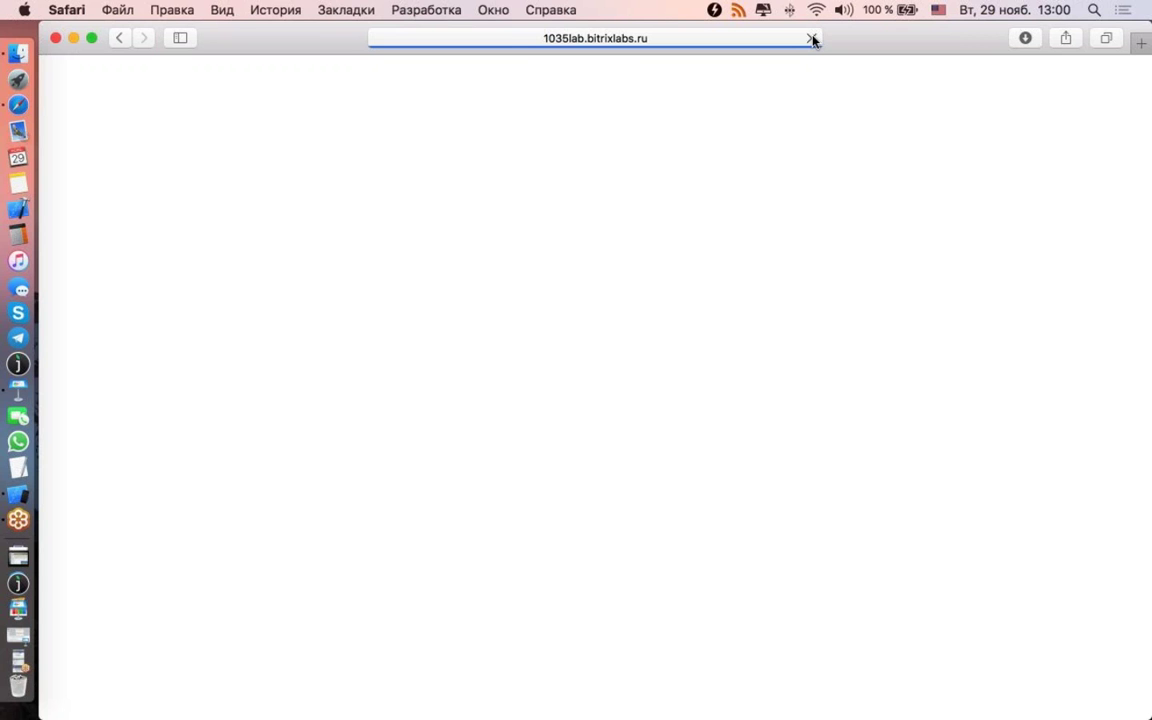
pyautogui.click(958, 248)
pyautogui.write('1035')
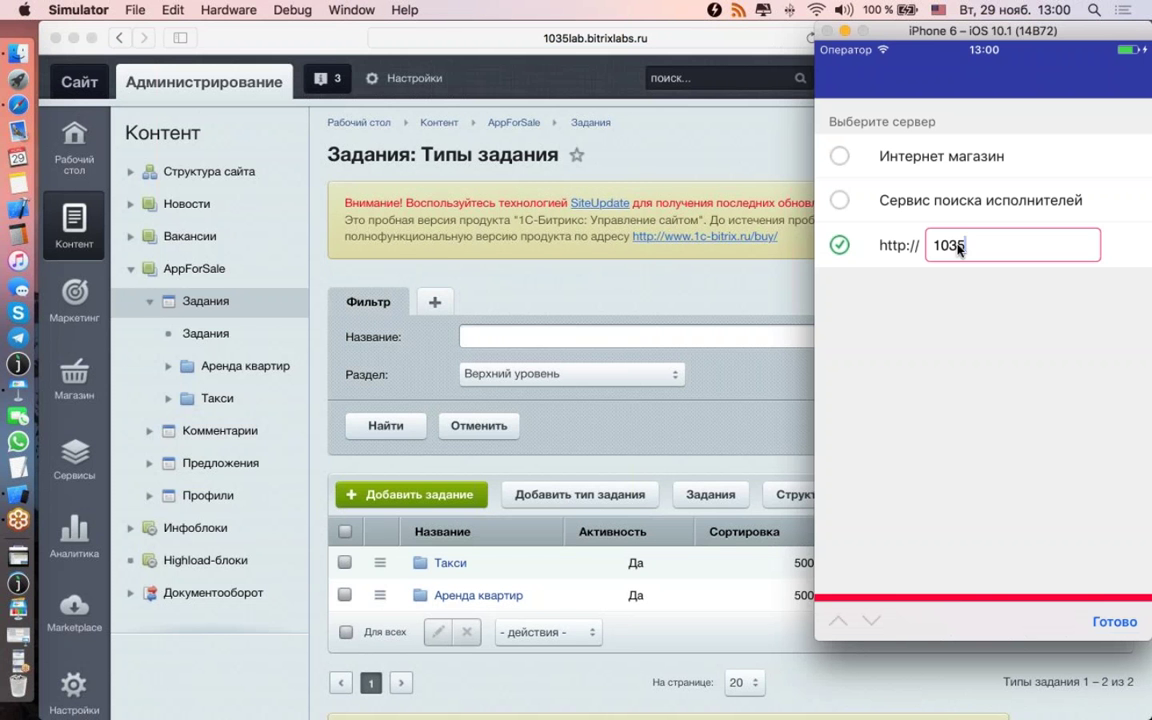
pyautogui.write('lab.bitrixlab')
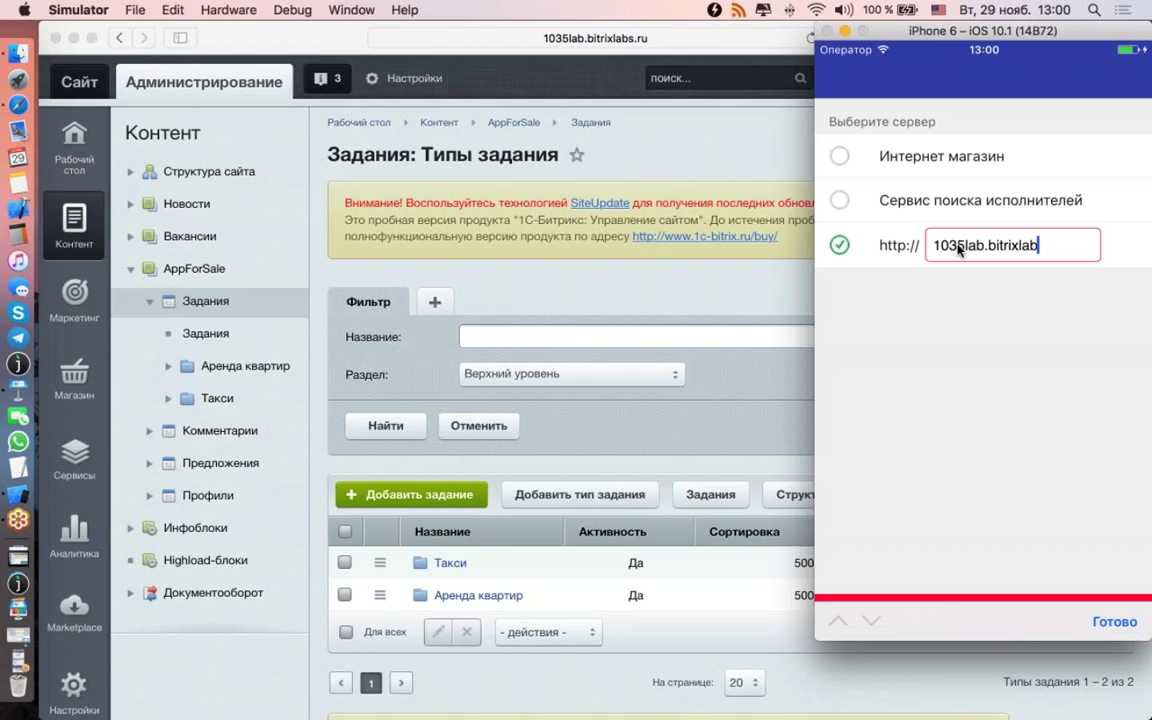
pyautogui.write('s.ru')
pyautogui.click(1112, 621)
pyautogui.click(1054, 620)
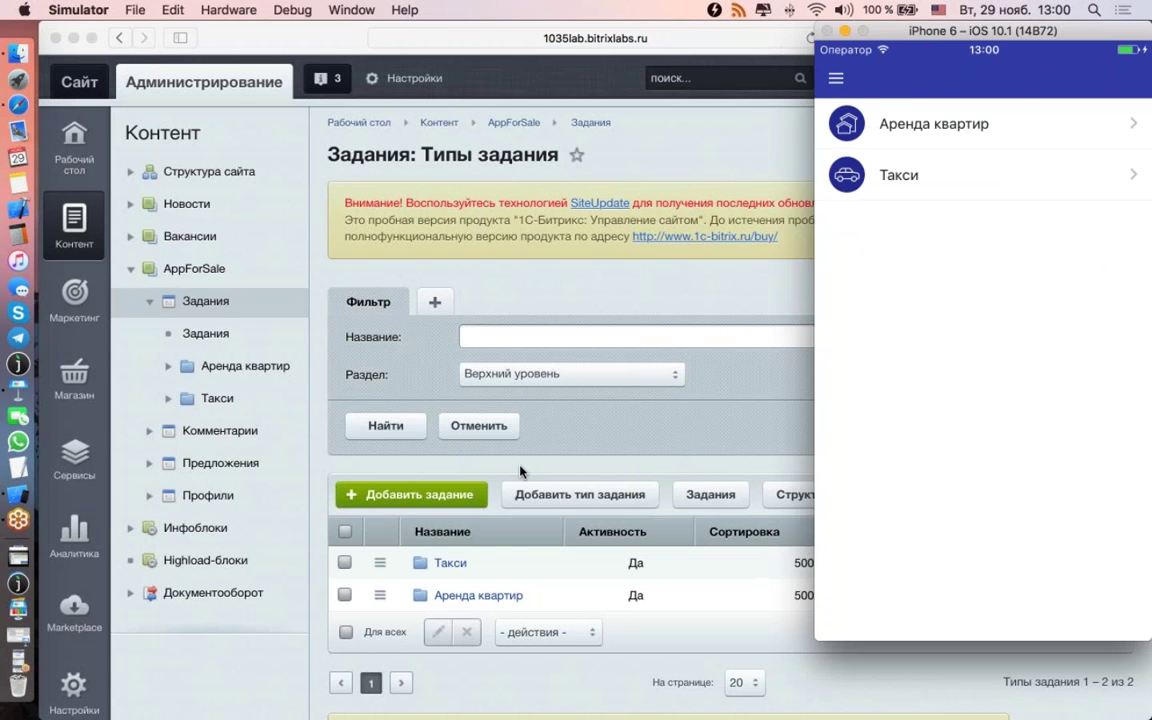
# Step: Examine the district and housing type choices in the new task form under Аренда квартир, and return to the category list
pyautogui.click(836, 140)
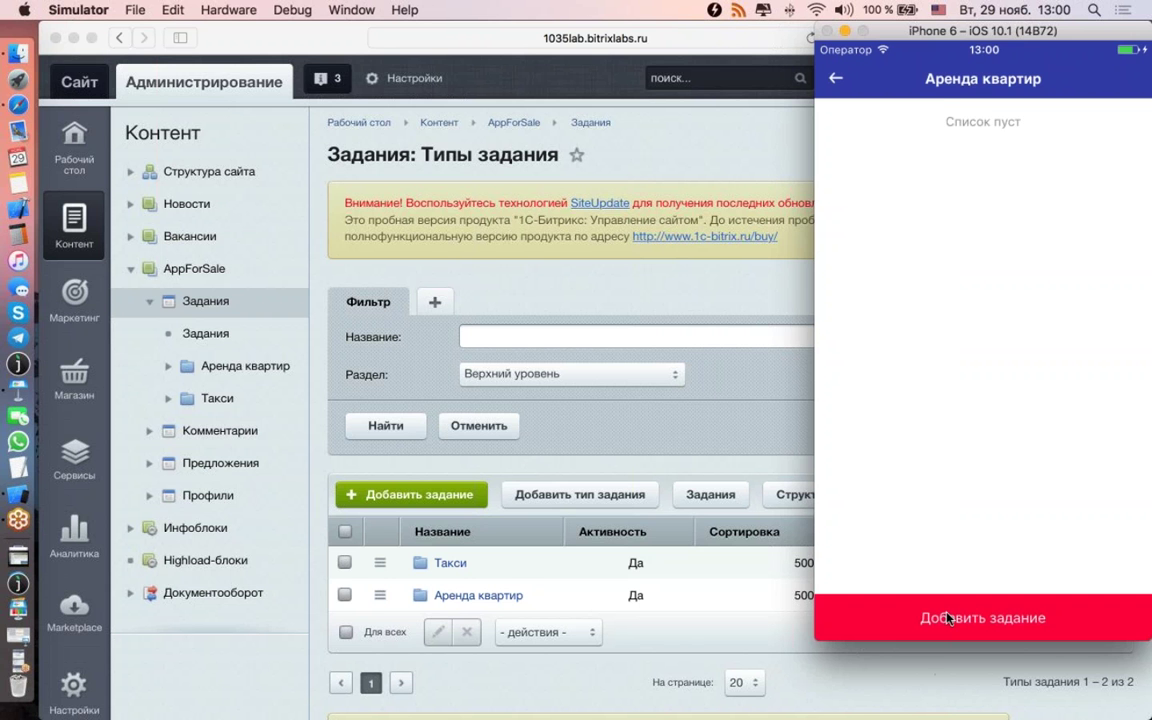
pyautogui.click(948, 618)
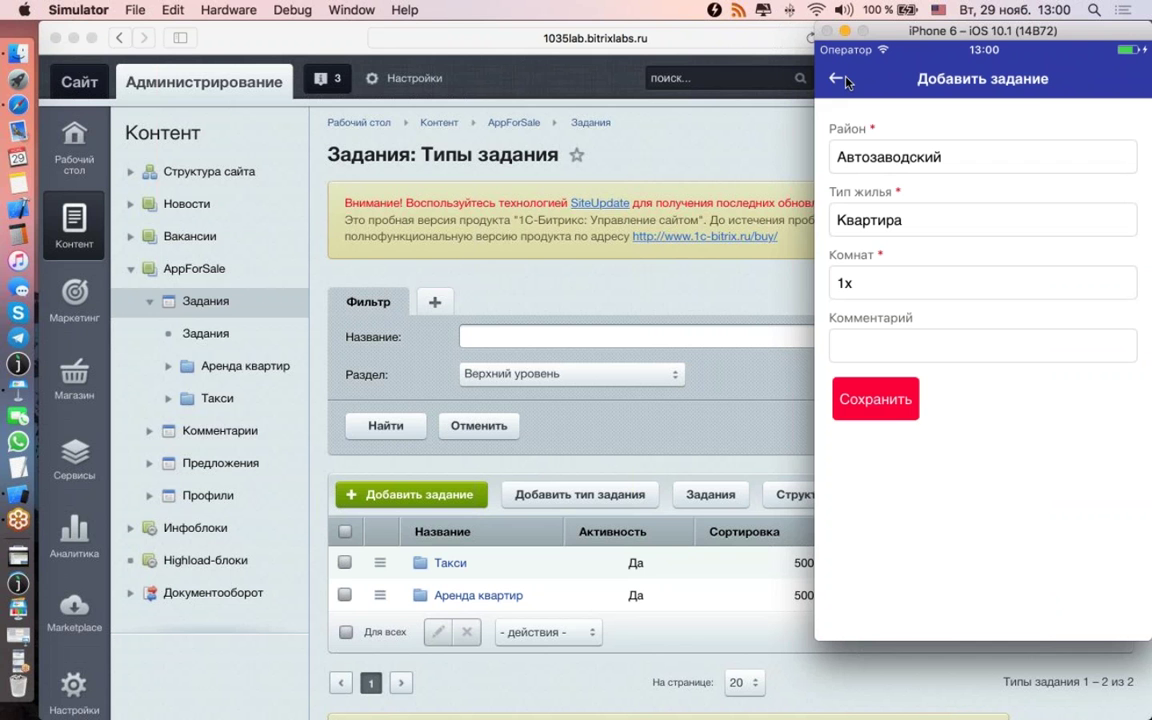
pyautogui.click(900, 160)
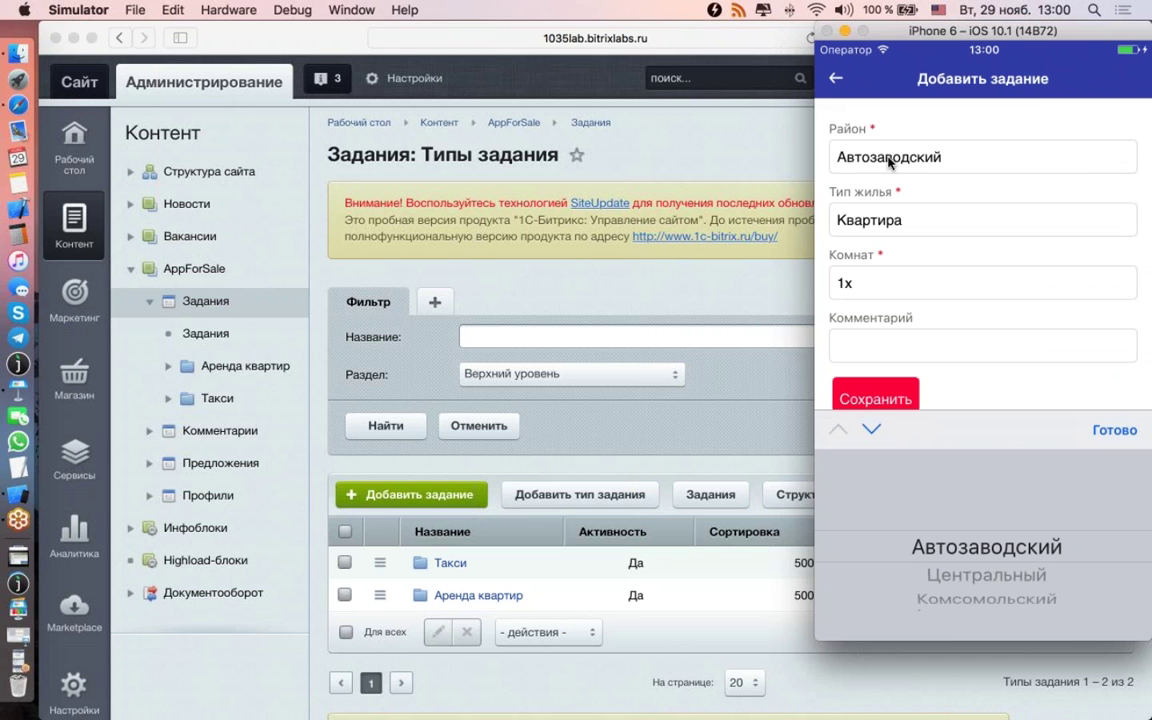
pyautogui.click(1112, 427)
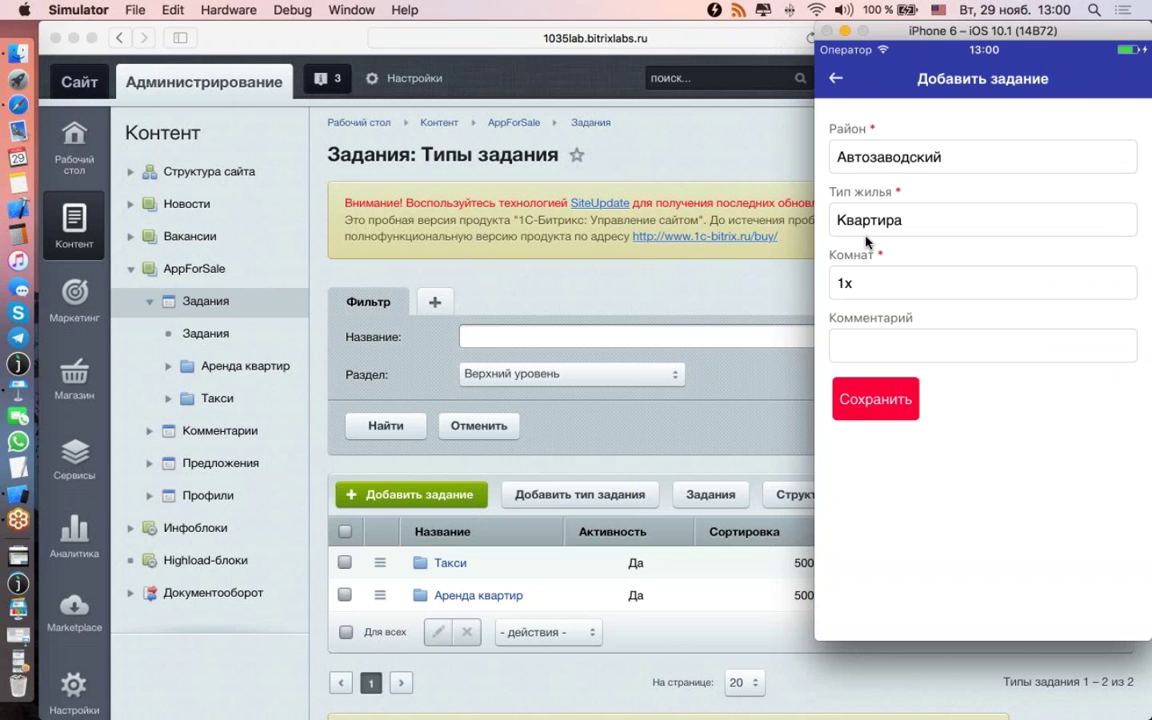
pyautogui.click(866, 232)
pyautogui.click(1113, 428)
pyautogui.click(837, 79)
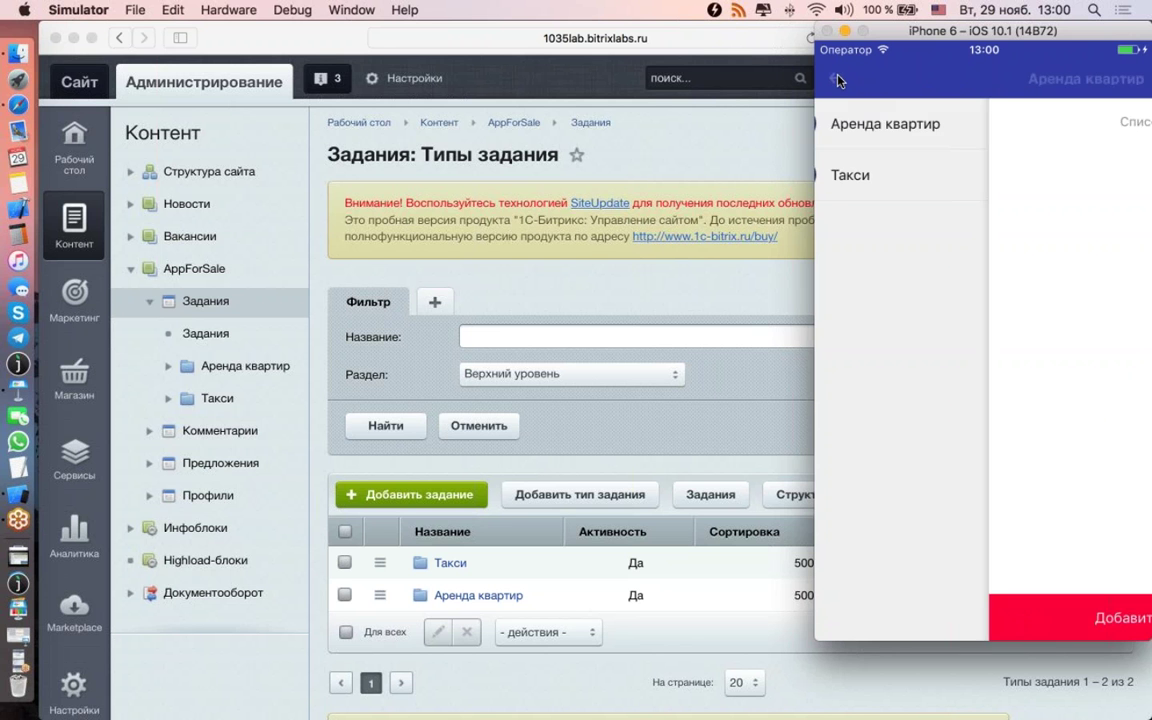
# Step: Add a task type named Химчистка in the admin site and choose the Химчистка PNG file as its image
pyautogui.click(456, 463)
pyautogui.click(580, 494)
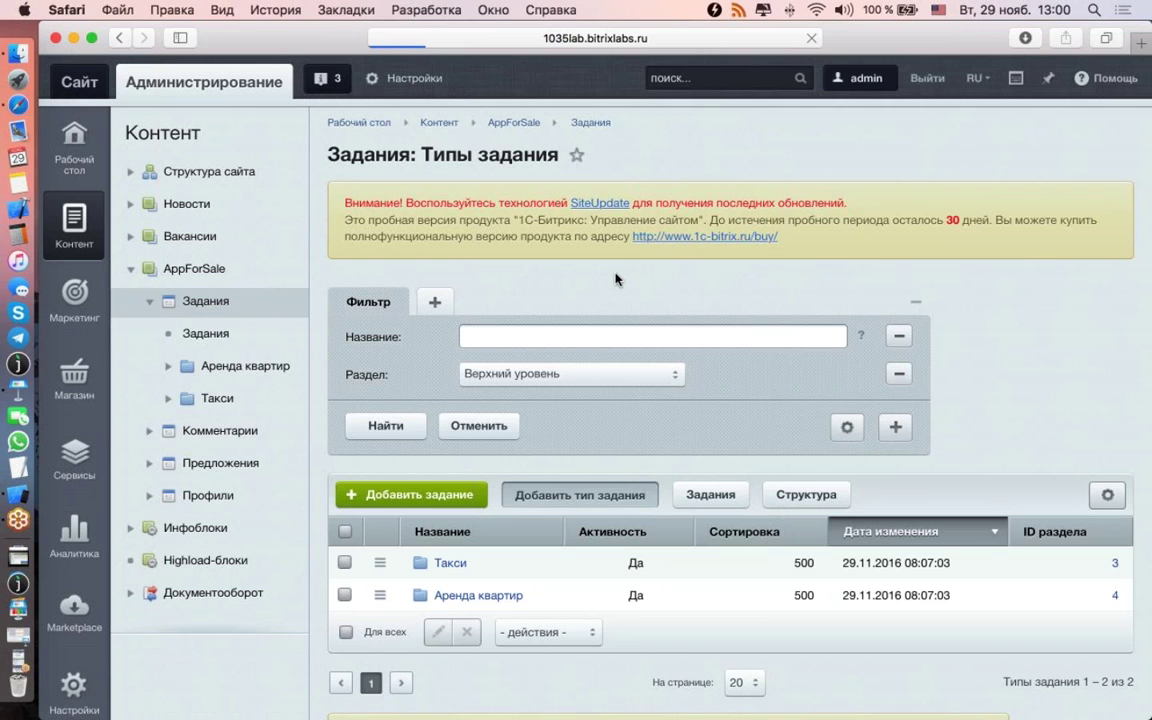
pyautogui.write('Так')
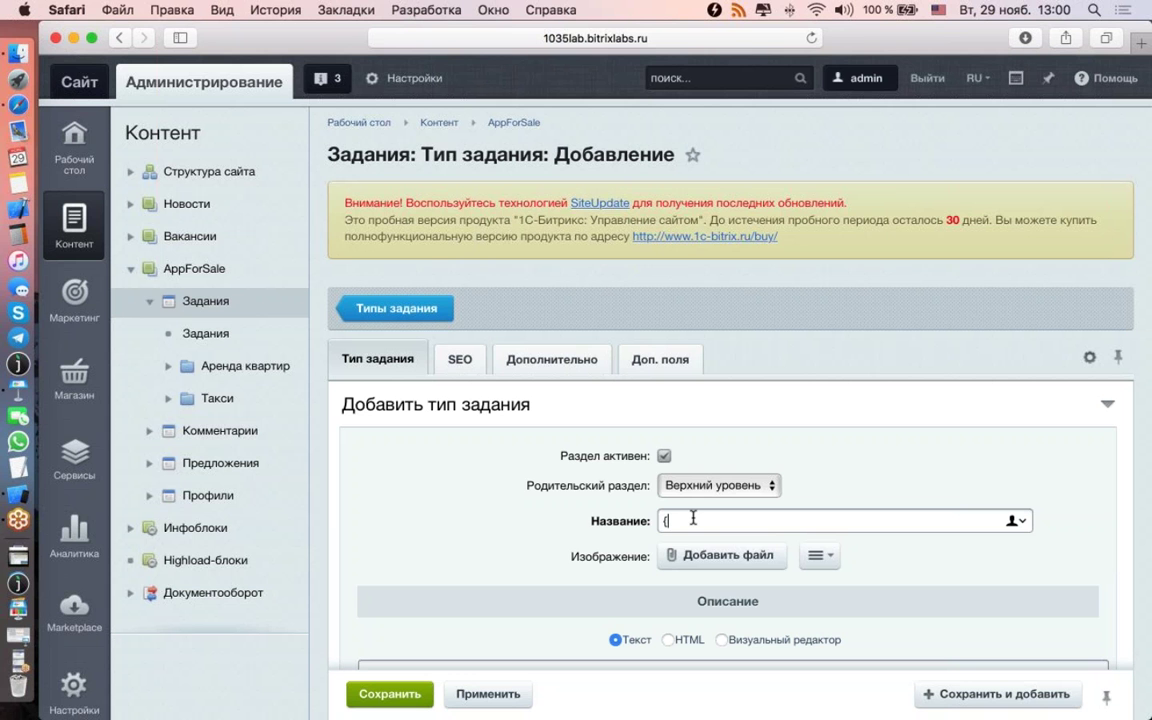
pyautogui.press('BackSpace')
pyautogui.press('BackSpace')
pyautogui.press('BackSpace')
pyautogui.hotkey('ctrl', 'space')
pyautogui.write('Химчистка')
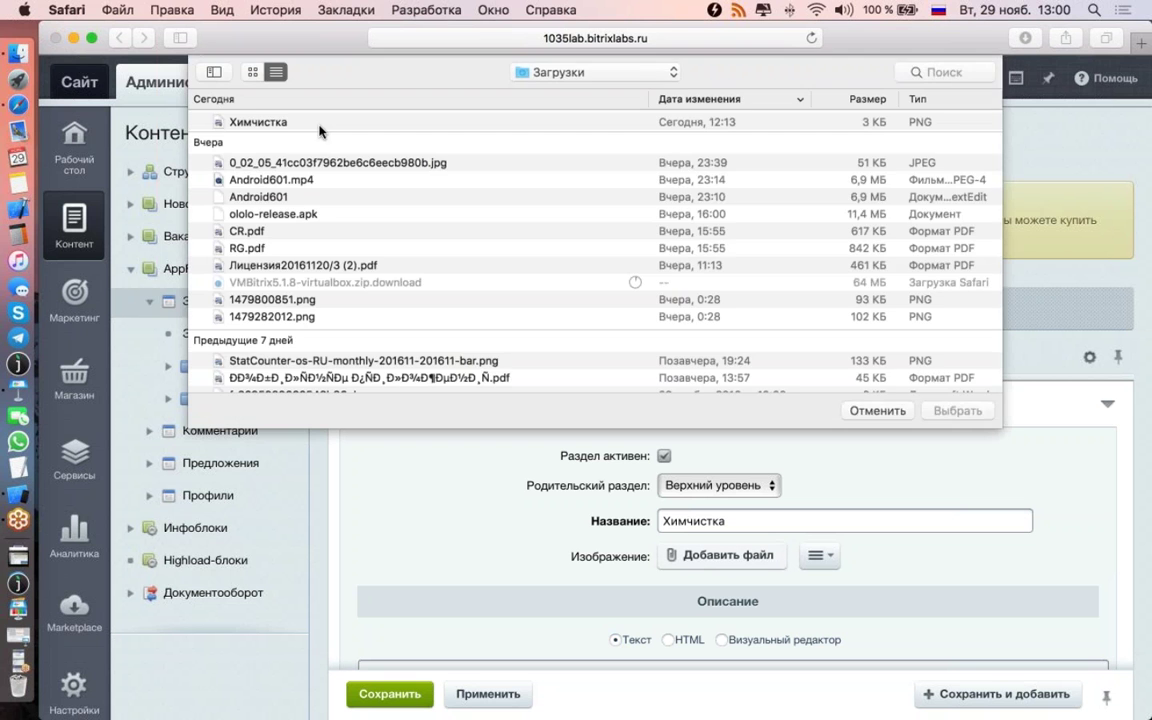
pyautogui.doubleClick(275, 137)
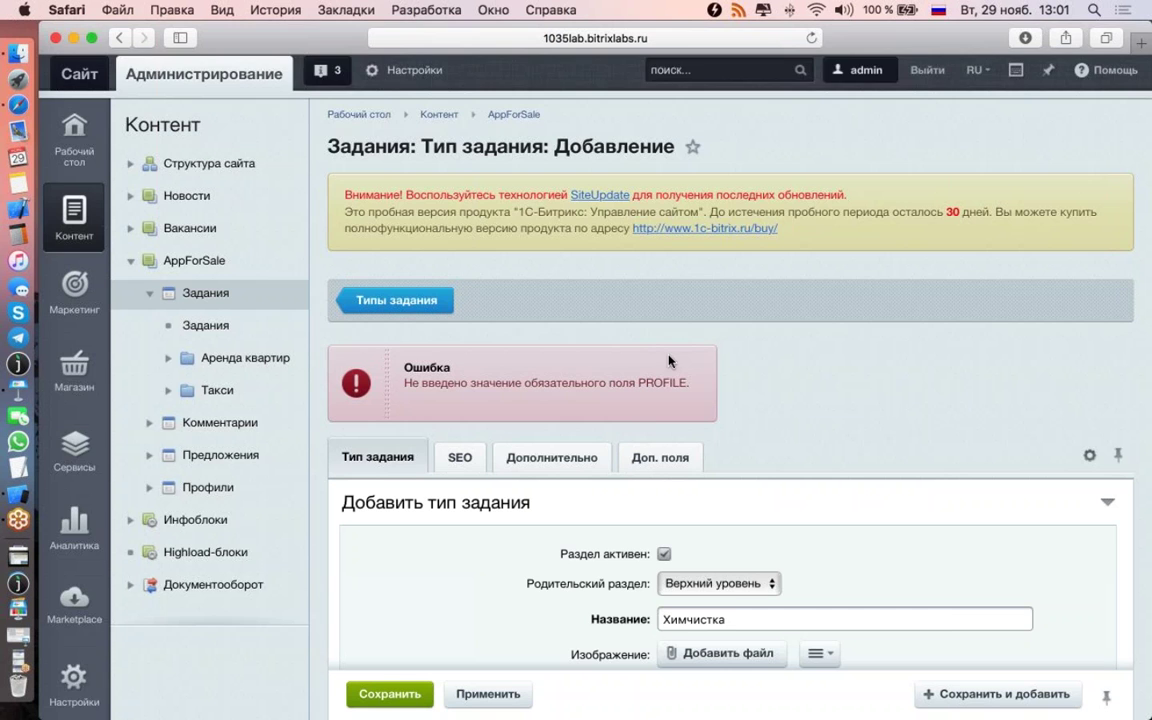
# Step: Set the required PROFILE additional field to Такси and save the new task type
pyautogui.scroll(-5, 669, 361)
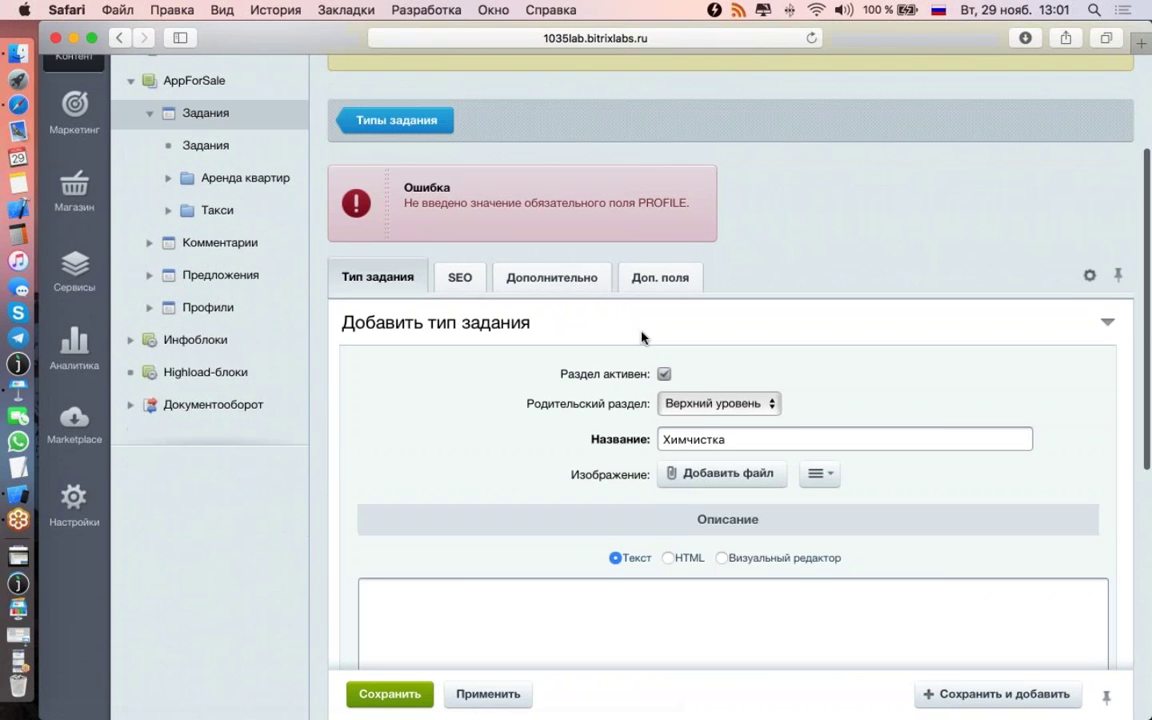
pyautogui.click(660, 277)
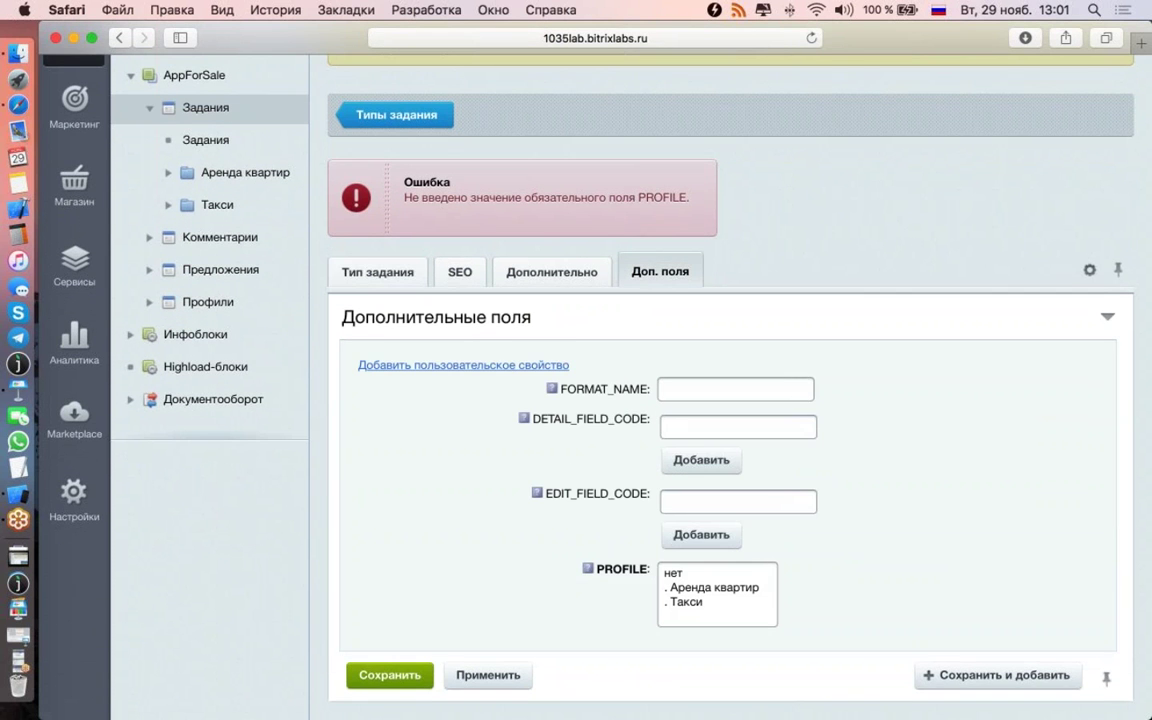
pyautogui.scroll(-1, 580, 360)
pyautogui.scroll(-3, 580, 400)
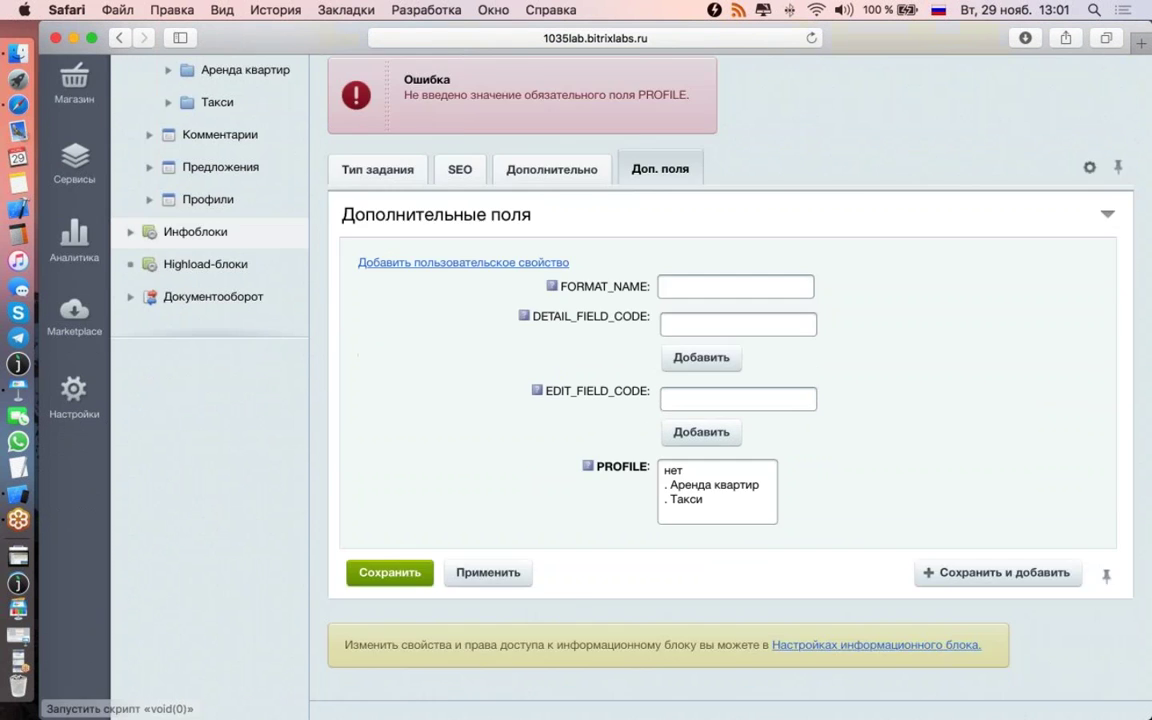
pyautogui.scroll(4, 700, 400)
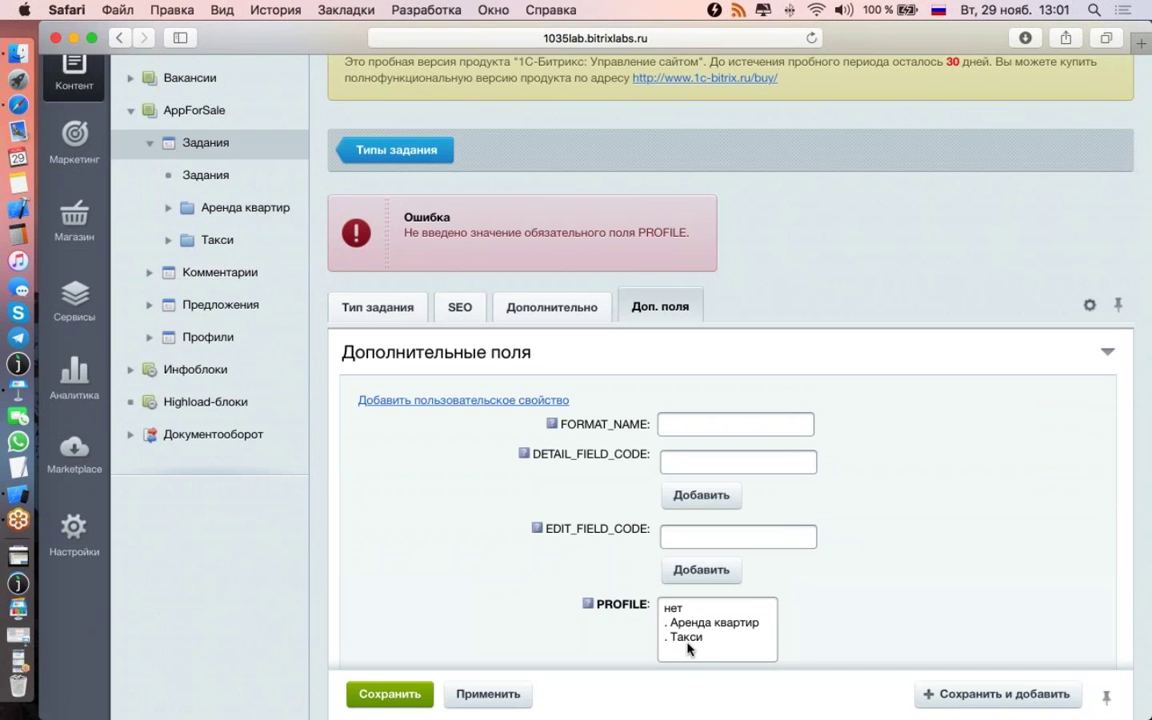
pyautogui.click(677, 636)
pyautogui.click(388, 694)
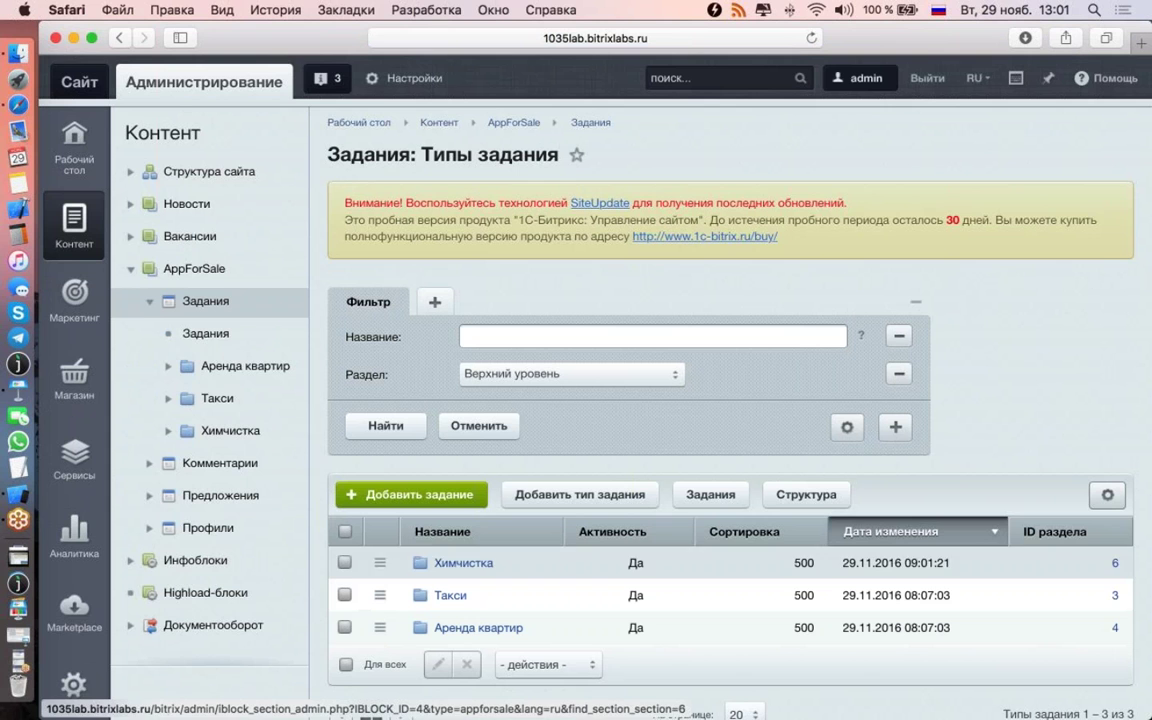
# Step: Switch to the Simulator and reopen Мои заказы in the app to check the task type list
pyautogui.click(28, 505)
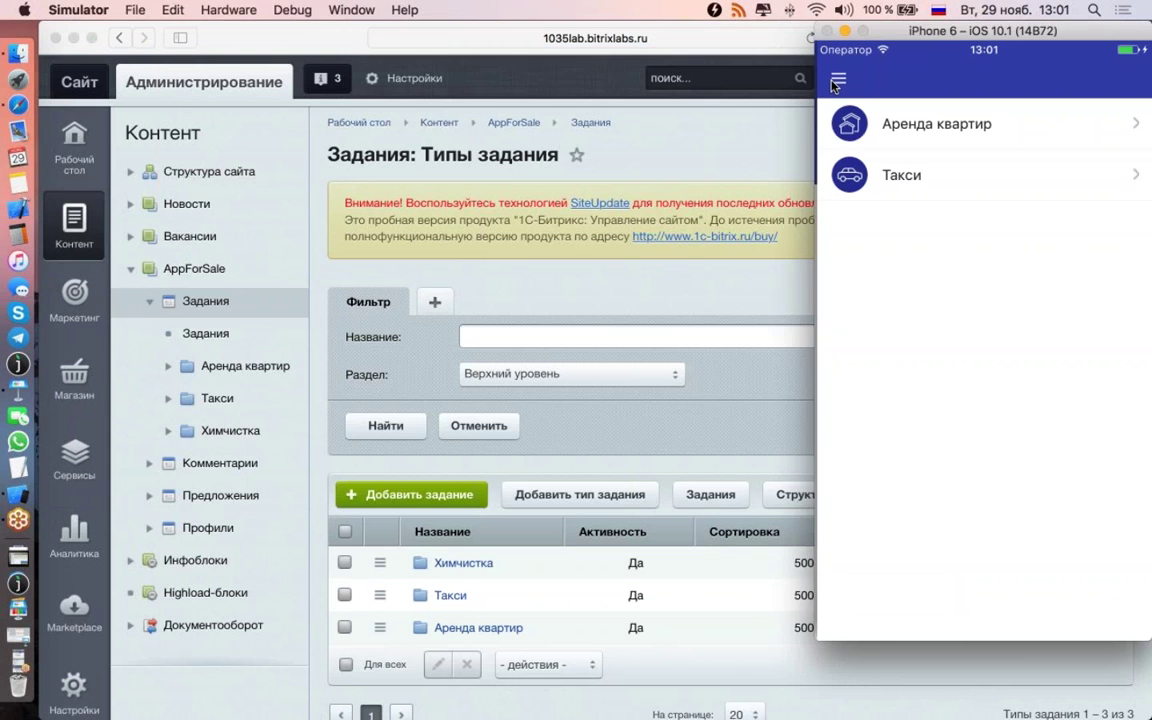
pyautogui.click(837, 78)
pyautogui.click(893, 216)
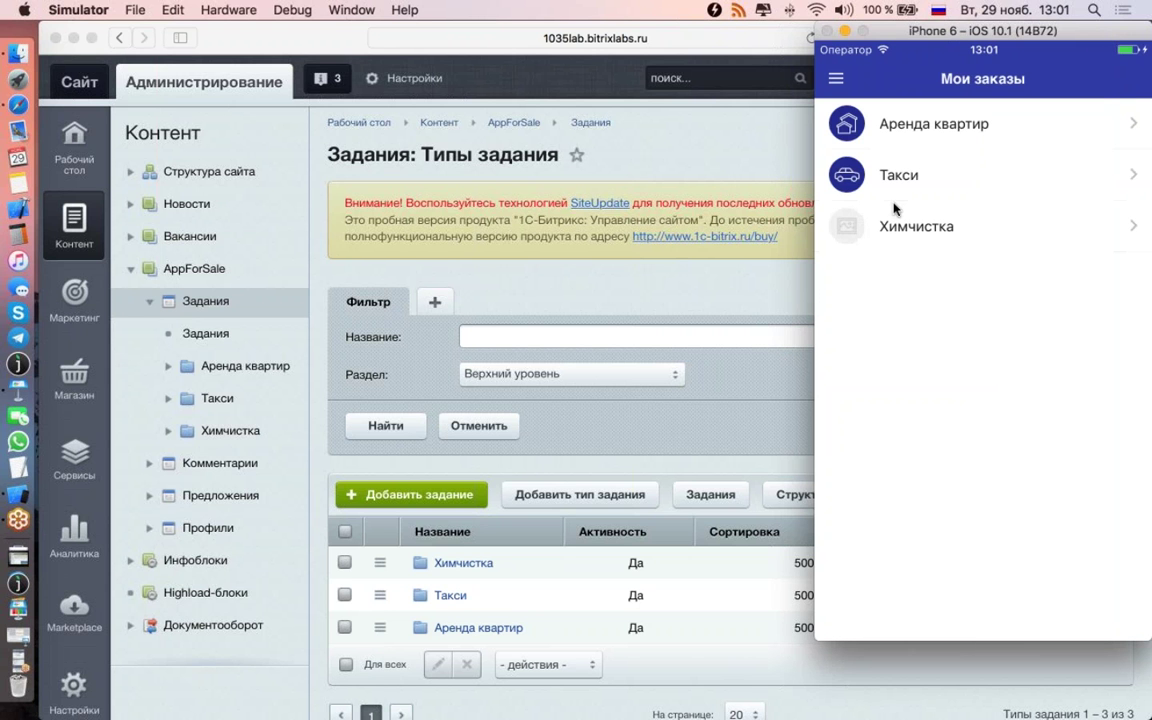
# Step: Edit the Химчистка task type in the Safari admin site, set its image to the Химчистка PNG from Загрузки, and save it
pyautogui.click(628, 484)
pyautogui.click(380, 562)
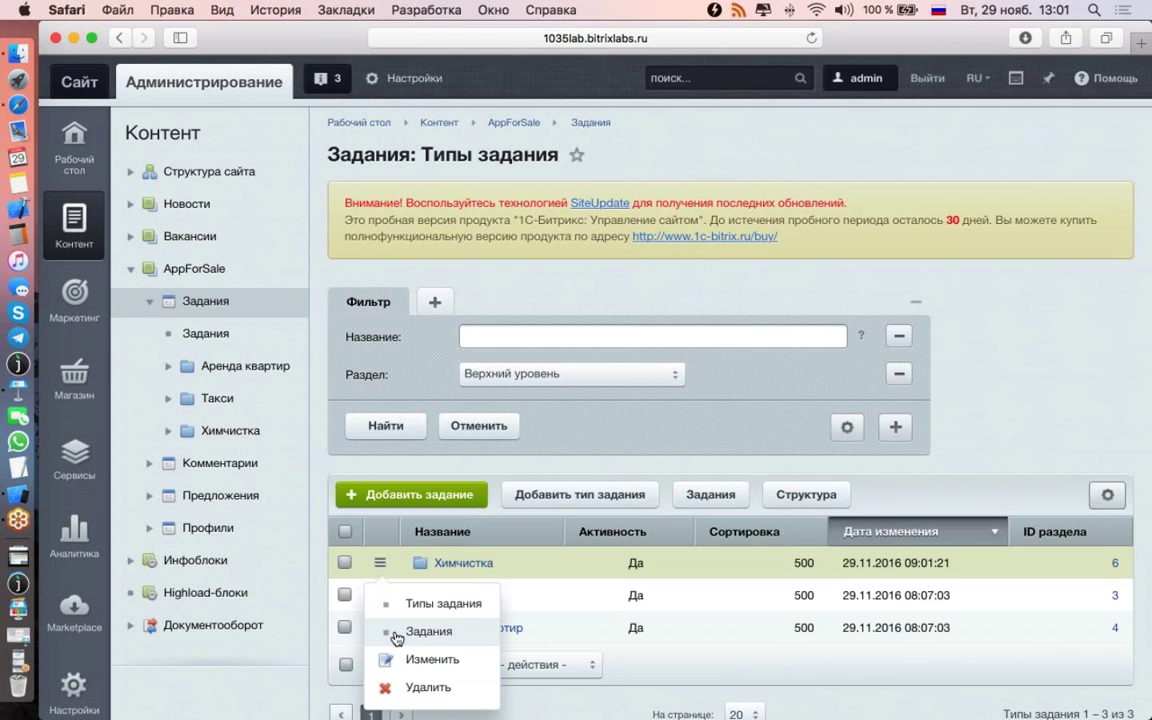
pyautogui.click(410, 660)
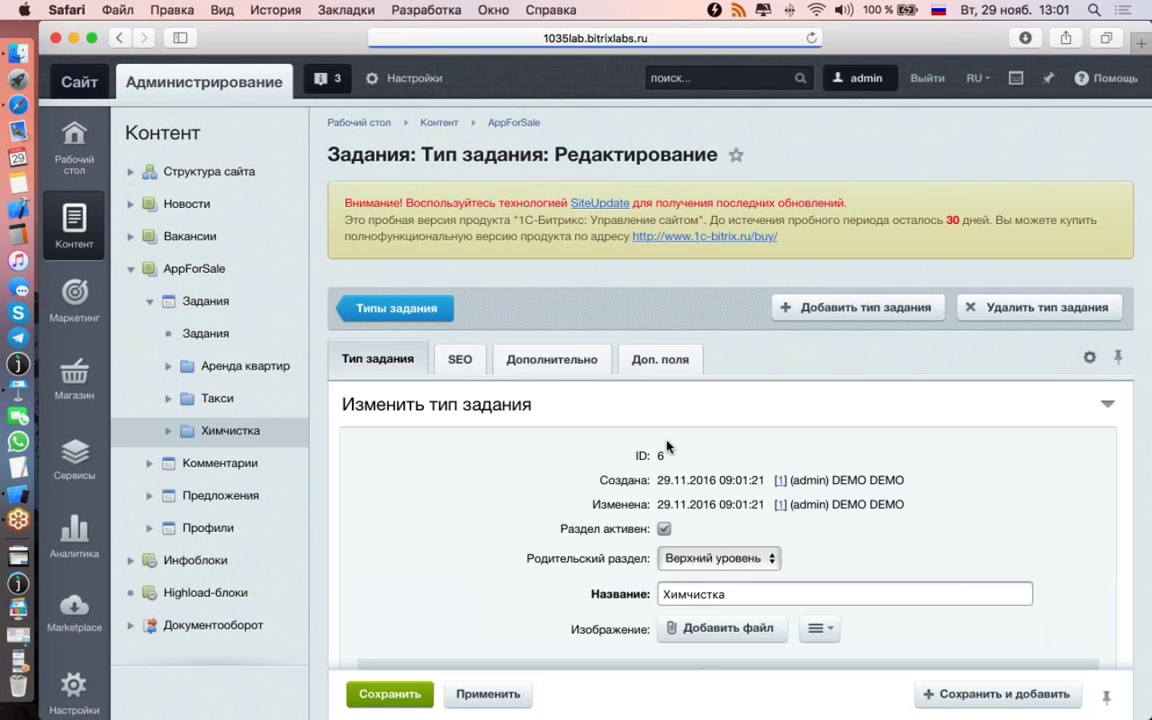
pyautogui.scroll(-3, 667, 447)
pyautogui.click(718, 431)
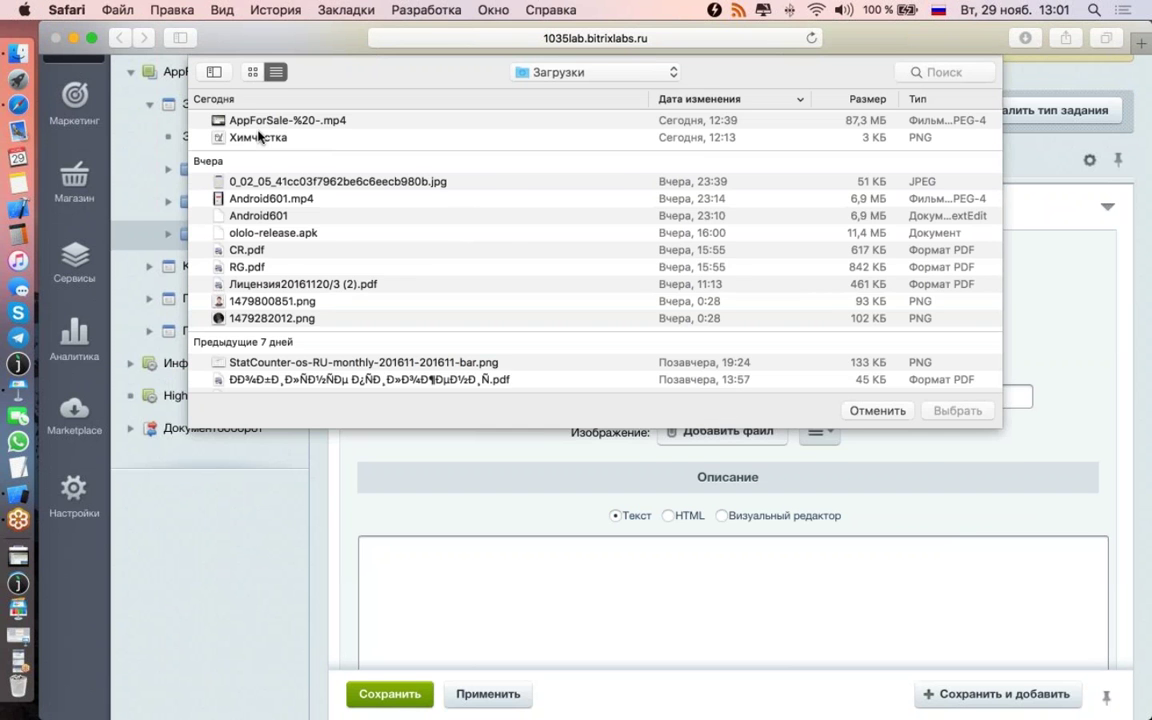
pyautogui.doubleClick(258, 137)
pyautogui.scroll(-1, 489, 574)
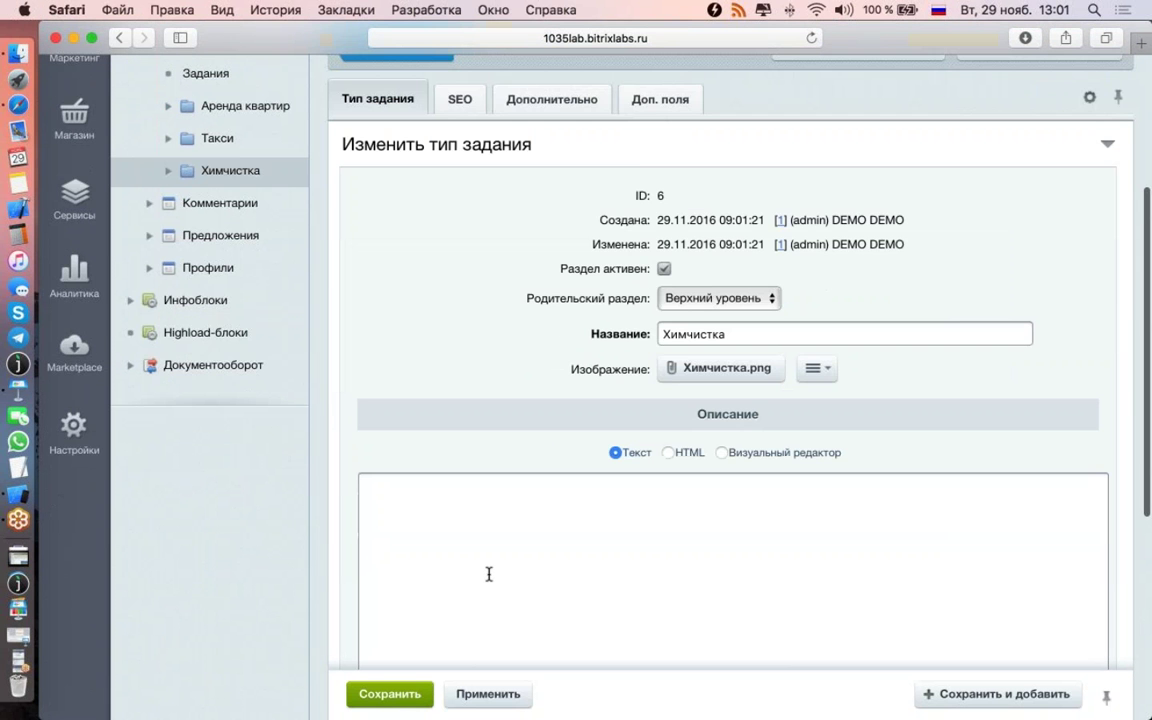
pyautogui.click(390, 694)
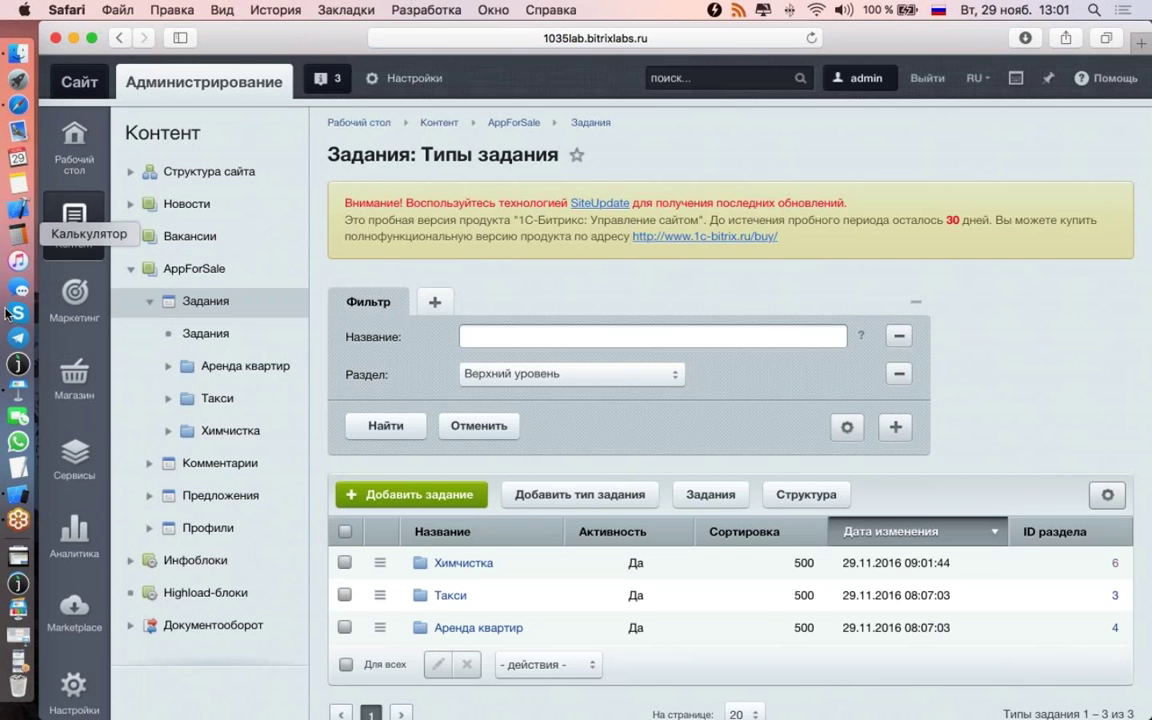
# Step: Reload the Мои заказы list in the Simulator app to check the icon of Химчистка
pyautogui.click(16, 490)
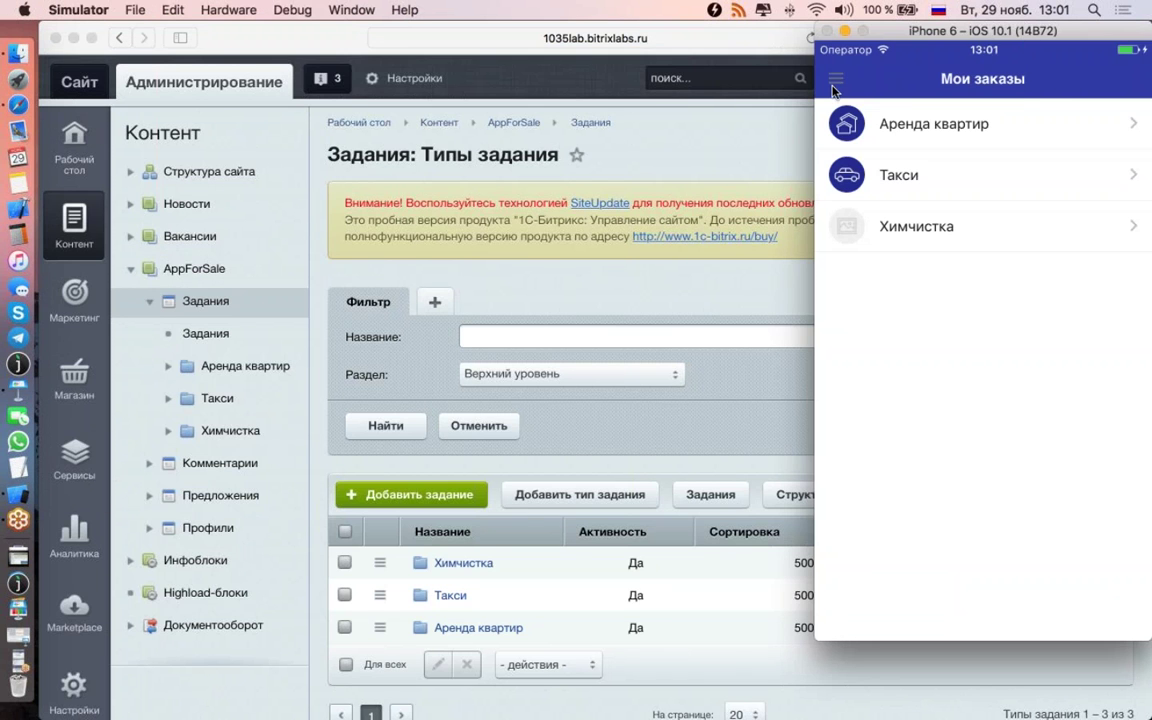
pyautogui.moveTo(836, 113); pyautogui.dragTo(845, 130)
pyautogui.click(882, 215)
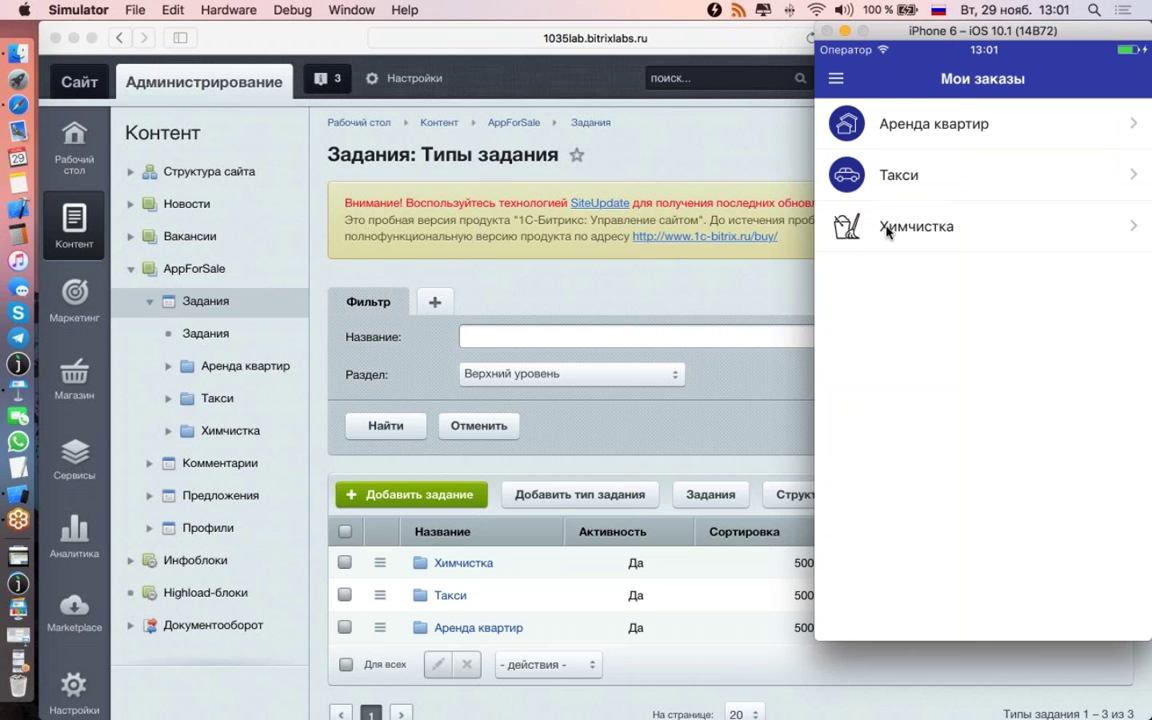
# Step: Return to the Safari admin site and open the properties of the Задания information block under the AppForSale infoblock type
pyautogui.click(571, 378)
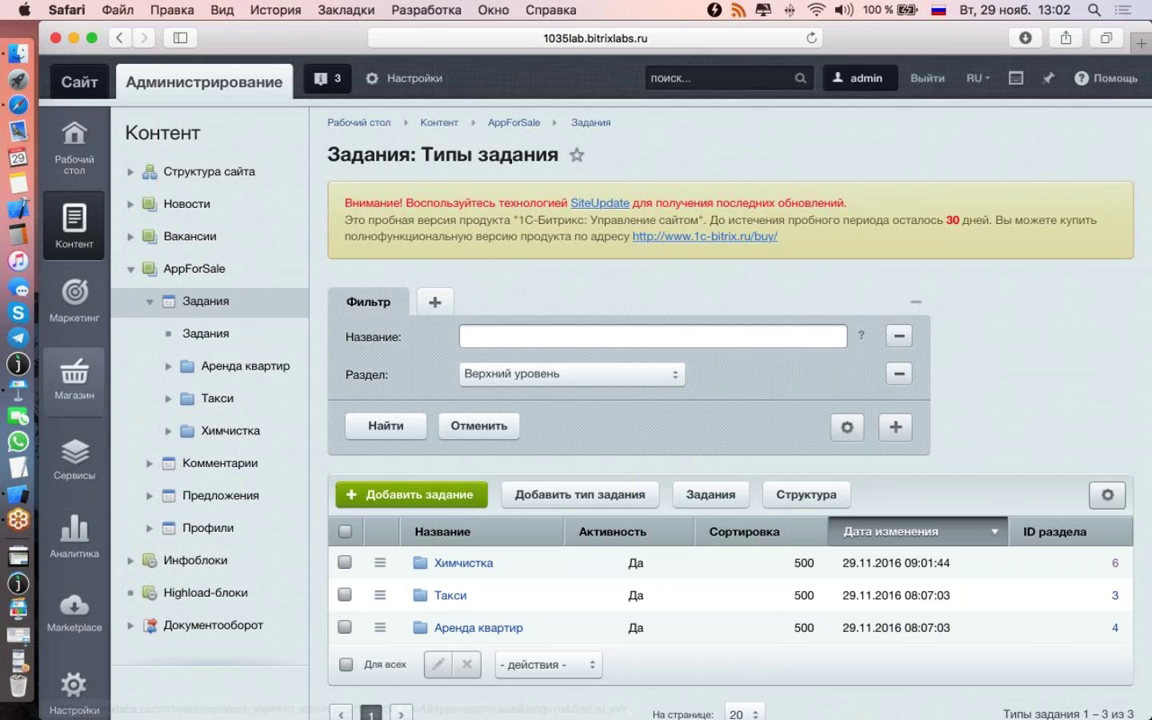
pyautogui.scroll(-3, 511, 428)
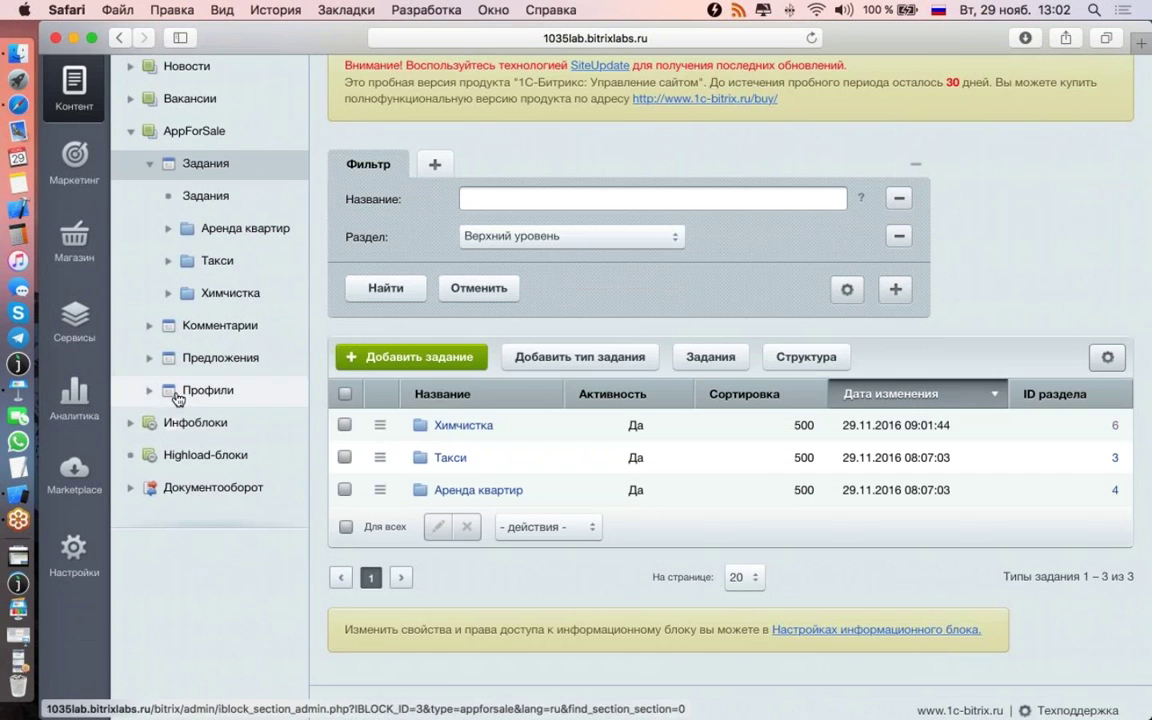
pyautogui.click(209, 424)
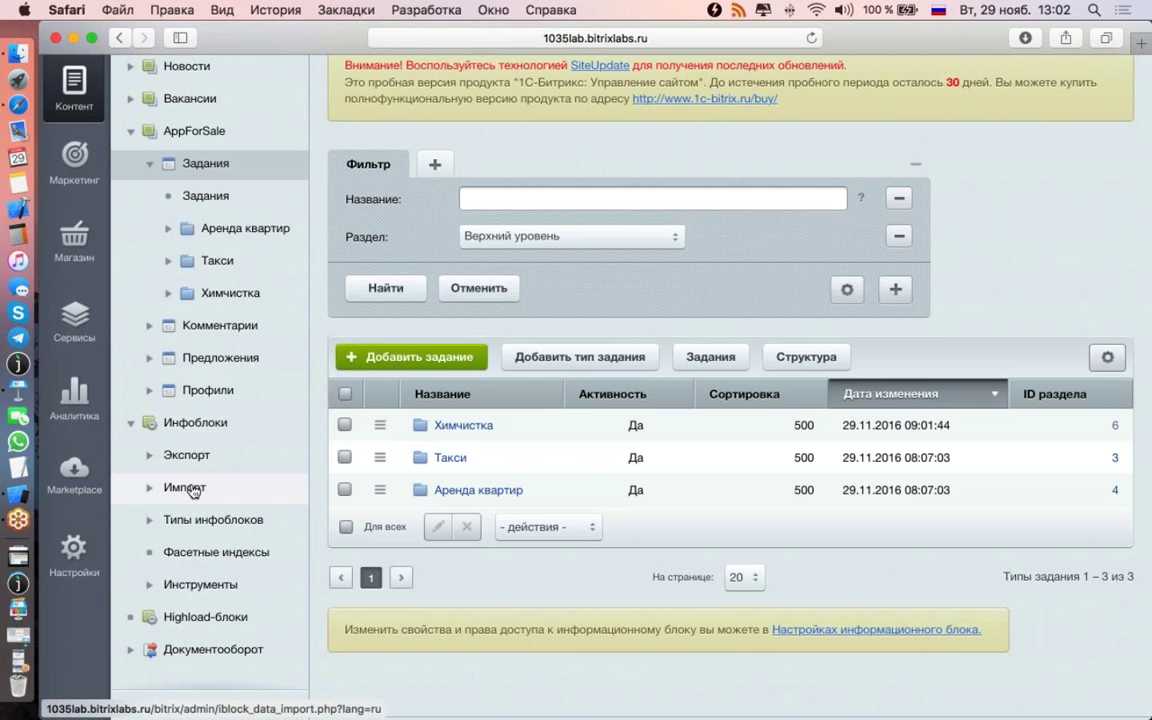
pyautogui.click(190, 519)
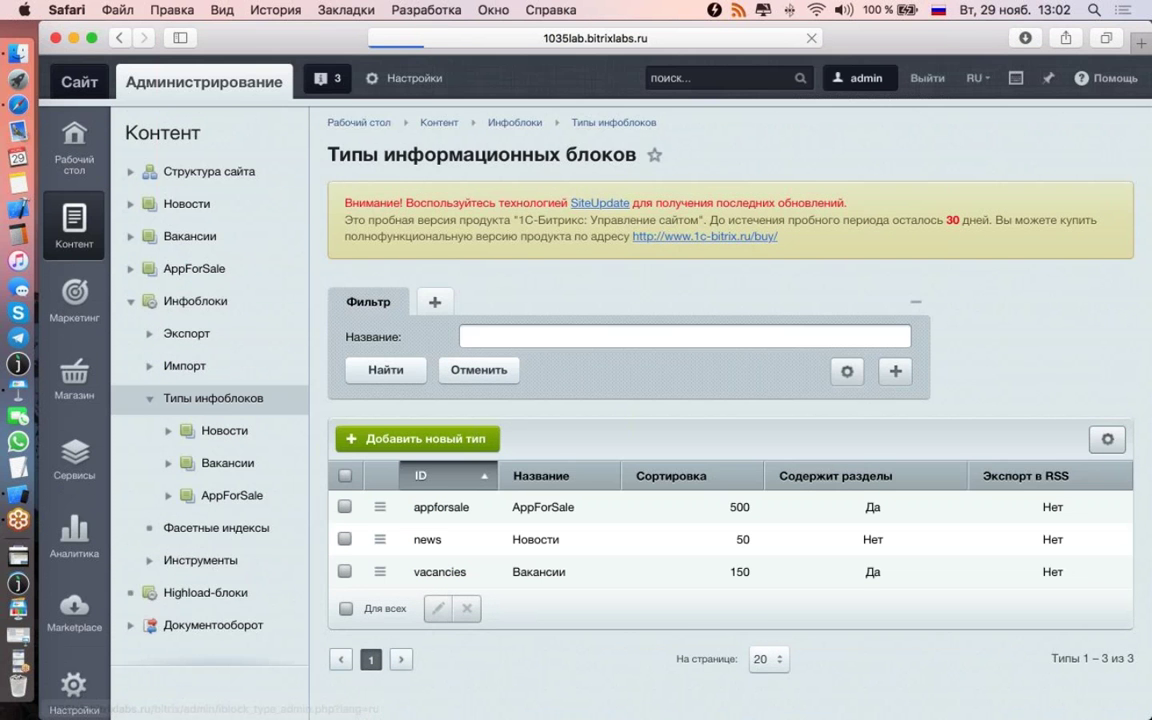
pyautogui.scroll(-3, 206, 428)
pyautogui.click(206, 428)
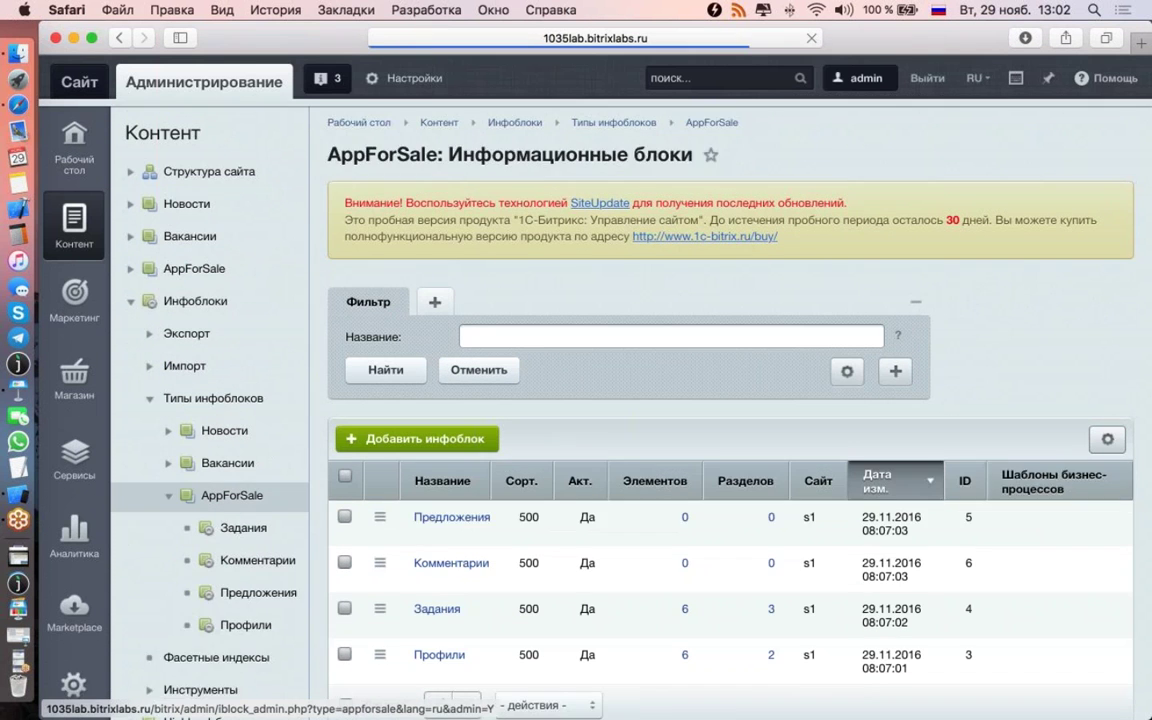
pyautogui.scroll(-3, 450, 377)
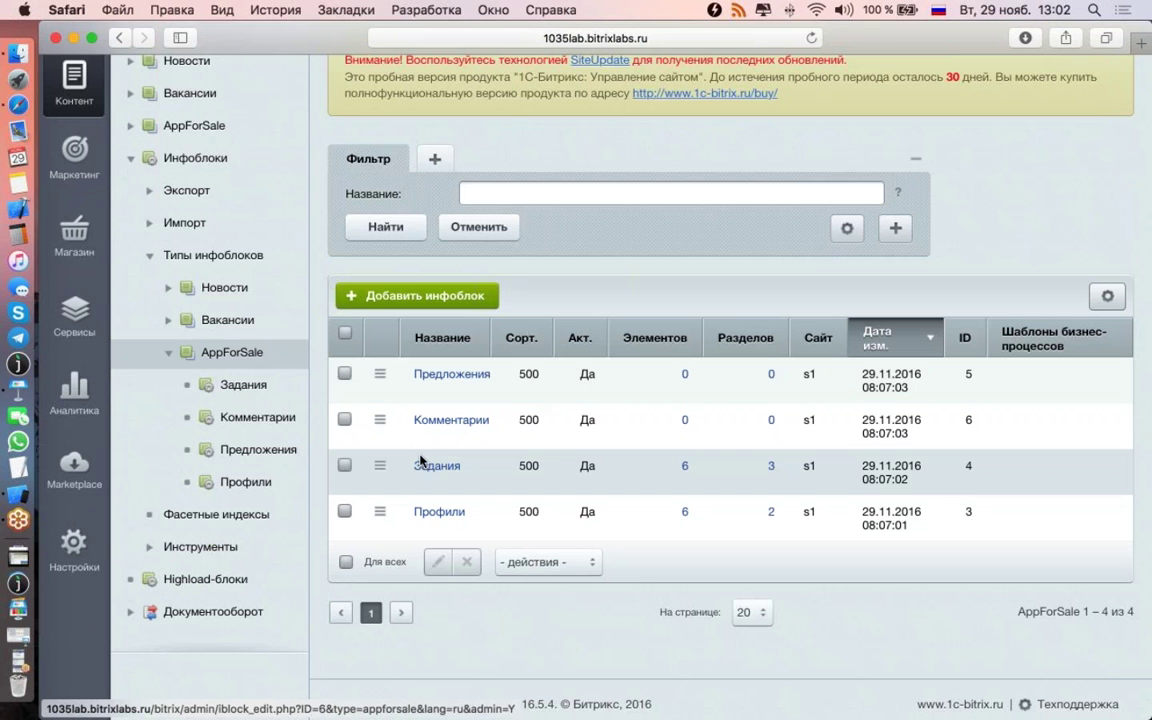
pyautogui.click(435, 469)
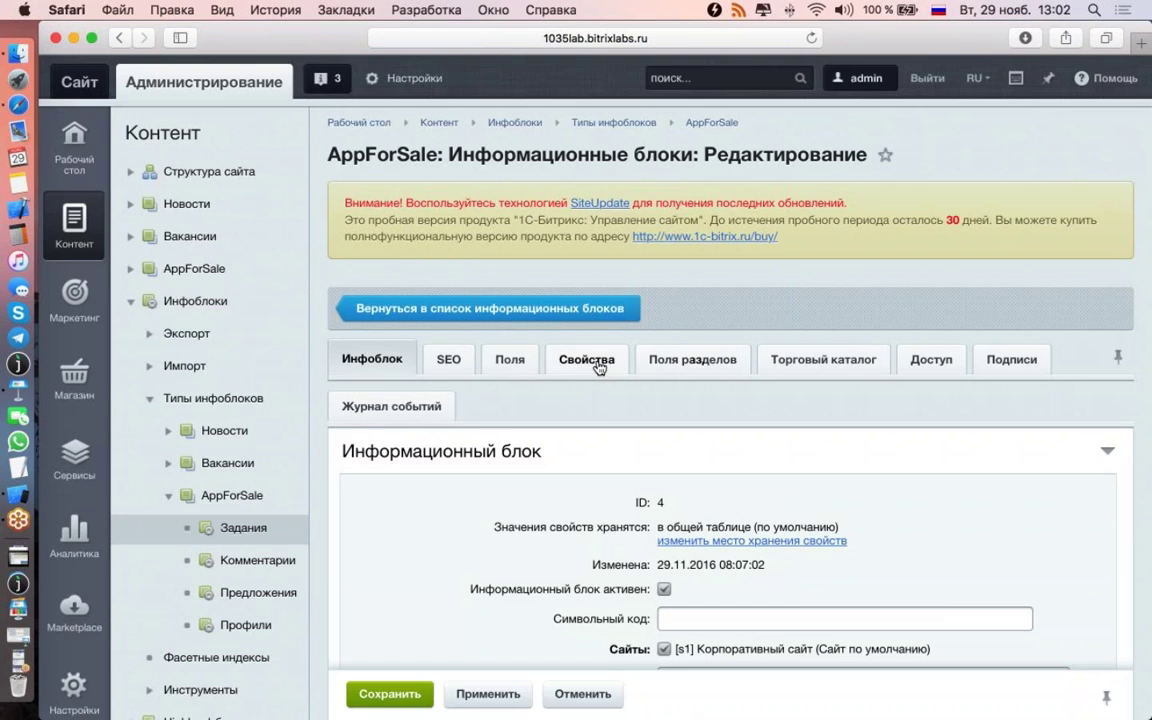
pyautogui.click(594, 362)
# Step: Add a string property named Фронт работ with the code JOB to the Задания information block and save it
pyautogui.scroll(-5, 574, 383)
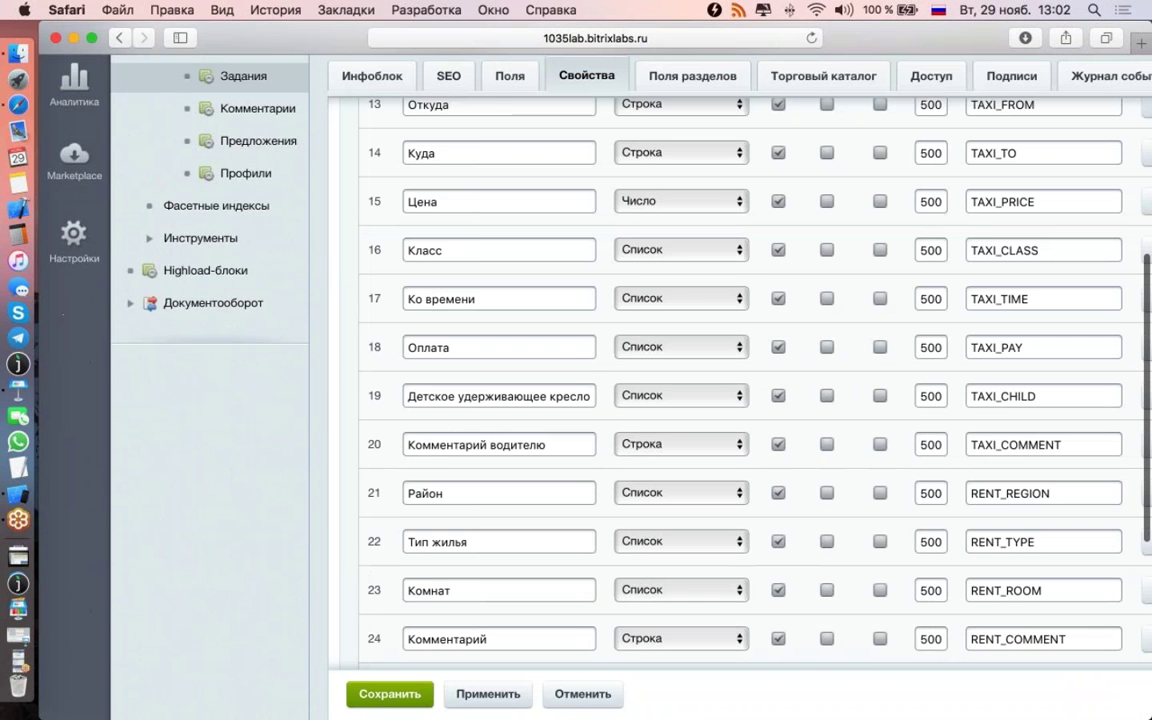
pyautogui.scroll(-3, 800, 306)
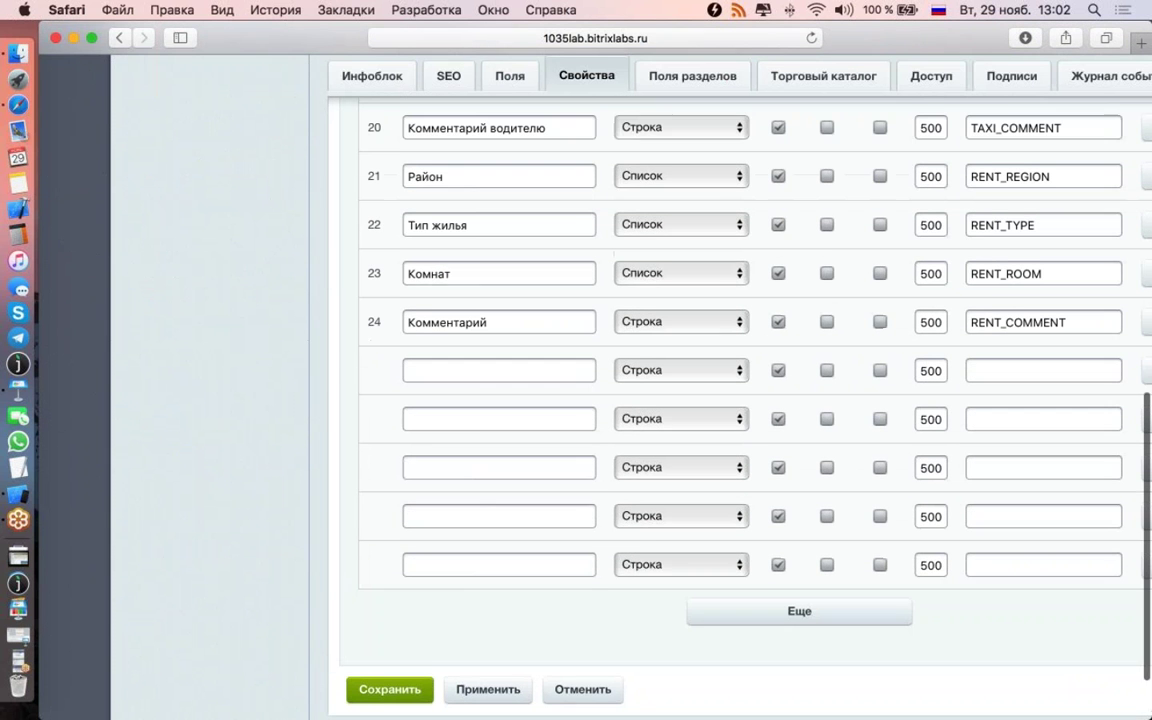
pyautogui.scroll(2, 800, 306)
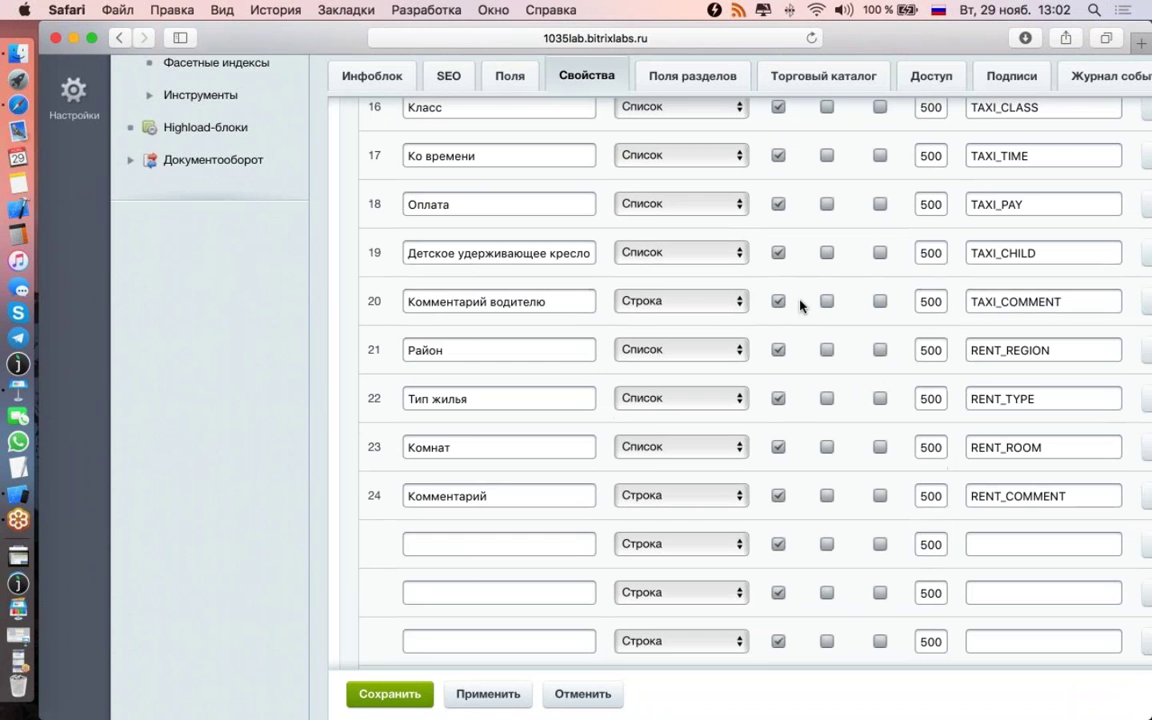
pyautogui.scroll(-1, 800, 306)
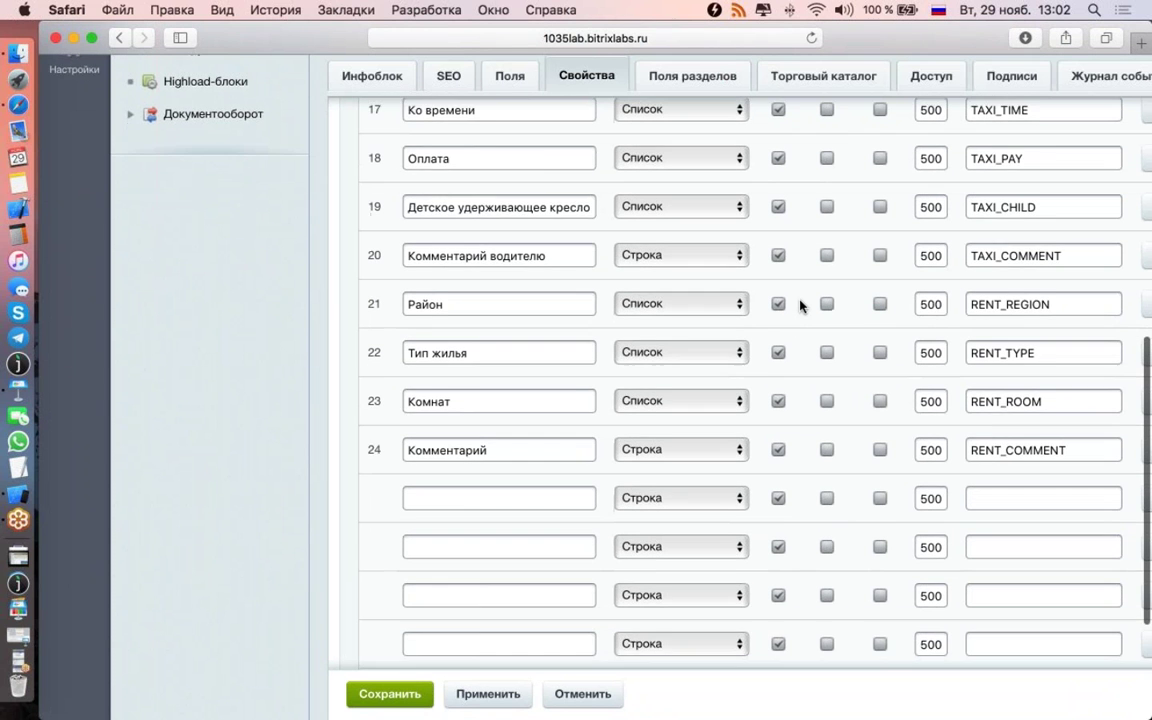
pyautogui.scroll(-2, 800, 306)
pyautogui.click(446, 419)
pyautogui.write('Ф')
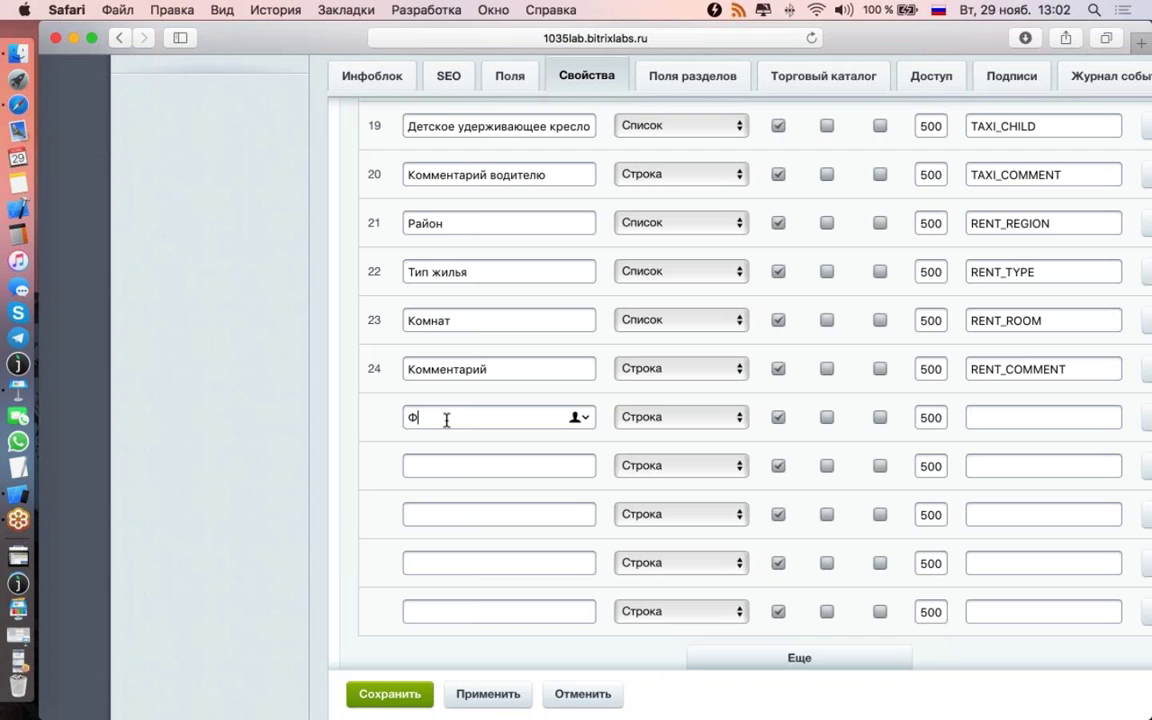
pyautogui.write('ронт работ')
pyautogui.scroll(1, 658, 437)
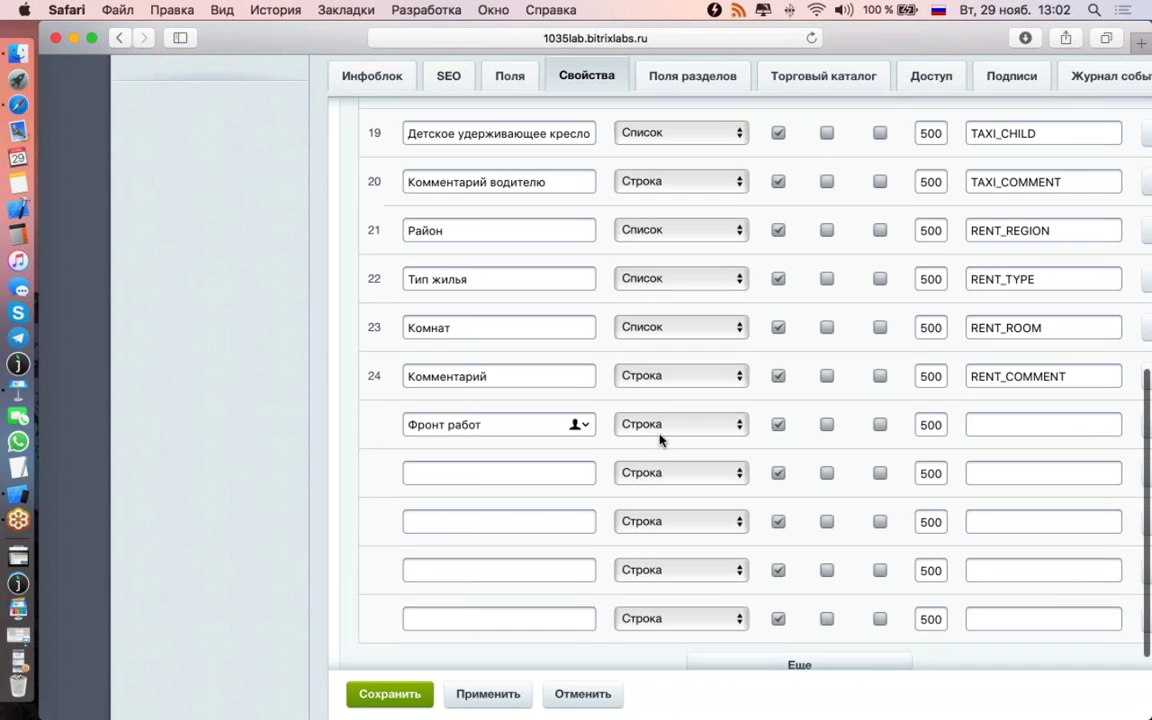
pyautogui.click(1050, 424)
pyautogui.write('JOB')
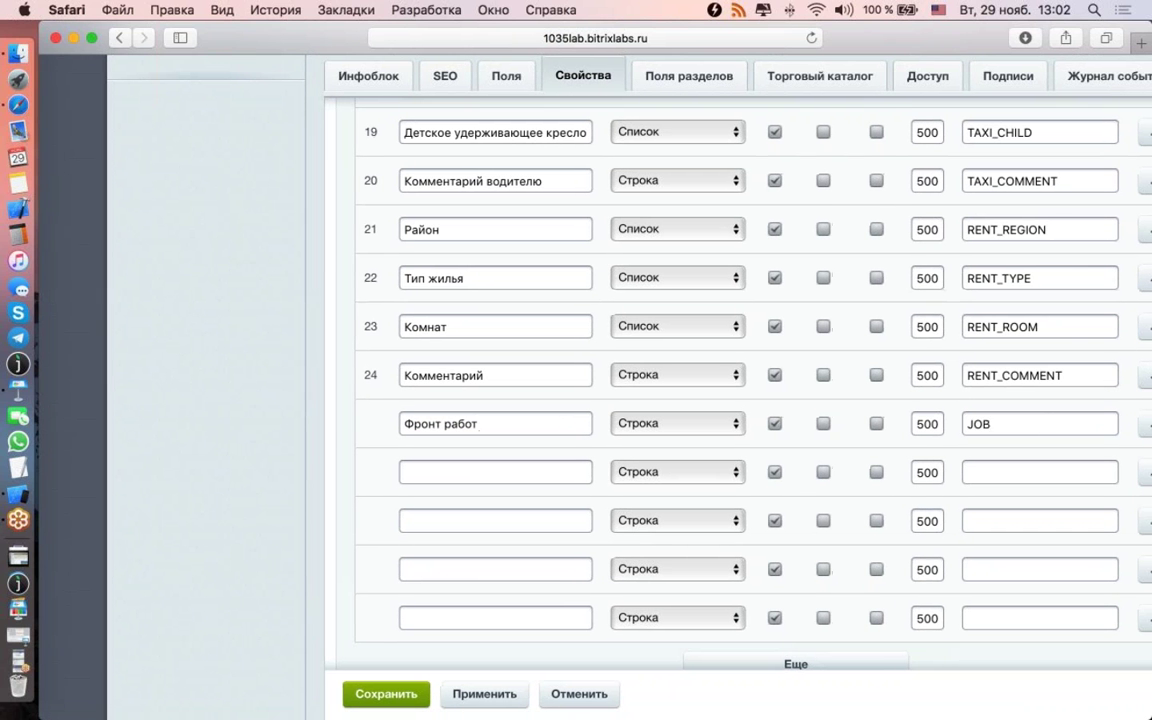
pyautogui.click(386, 694)
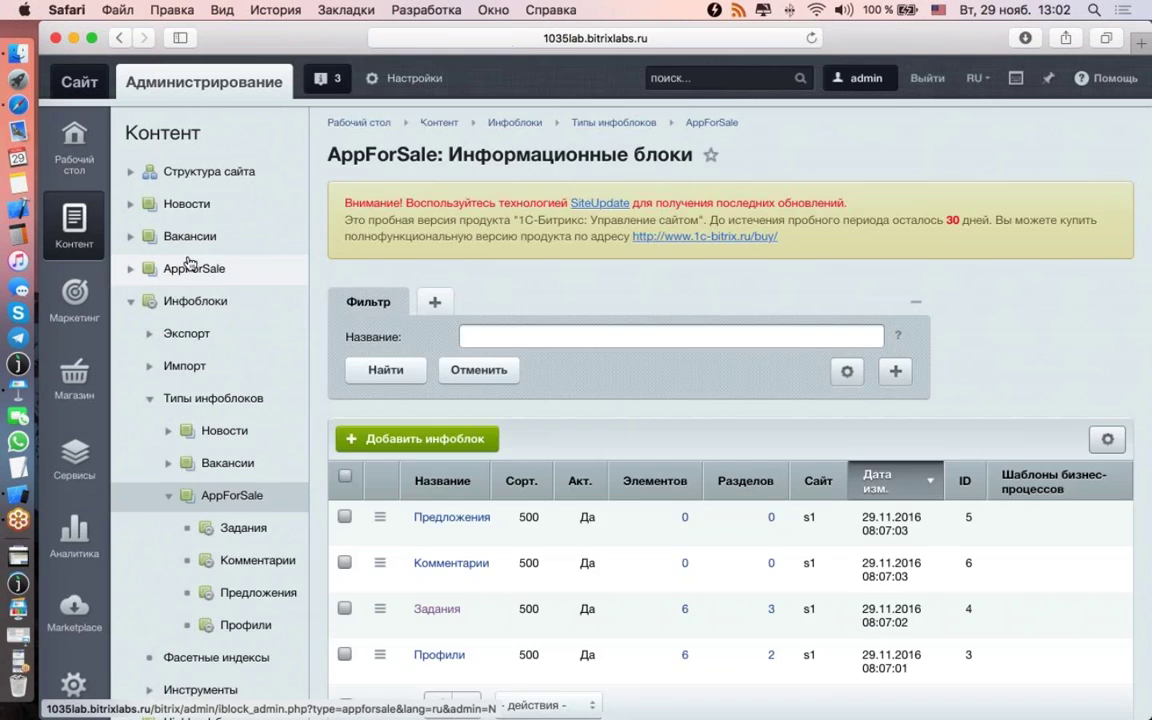
# Step: Open the Химчистка task type under AppForSale Задания for editing and show its additional fields
pyautogui.click(190, 267)
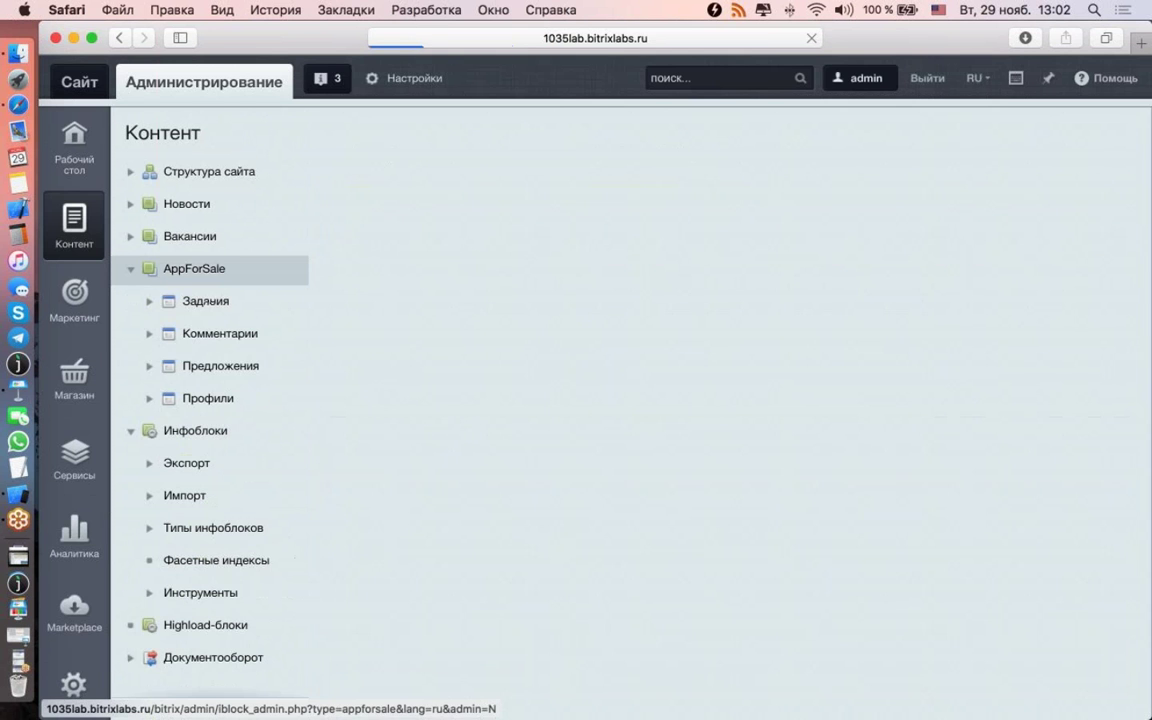
pyautogui.click(205, 301)
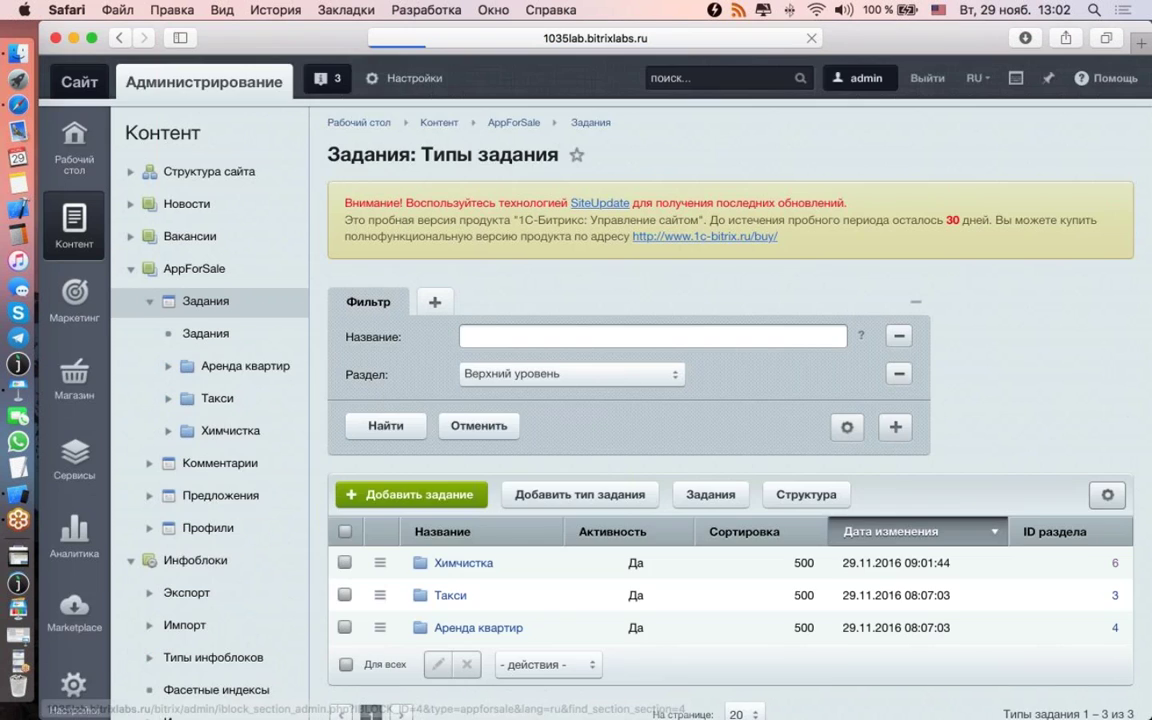
pyautogui.scroll(-3, 730, 400)
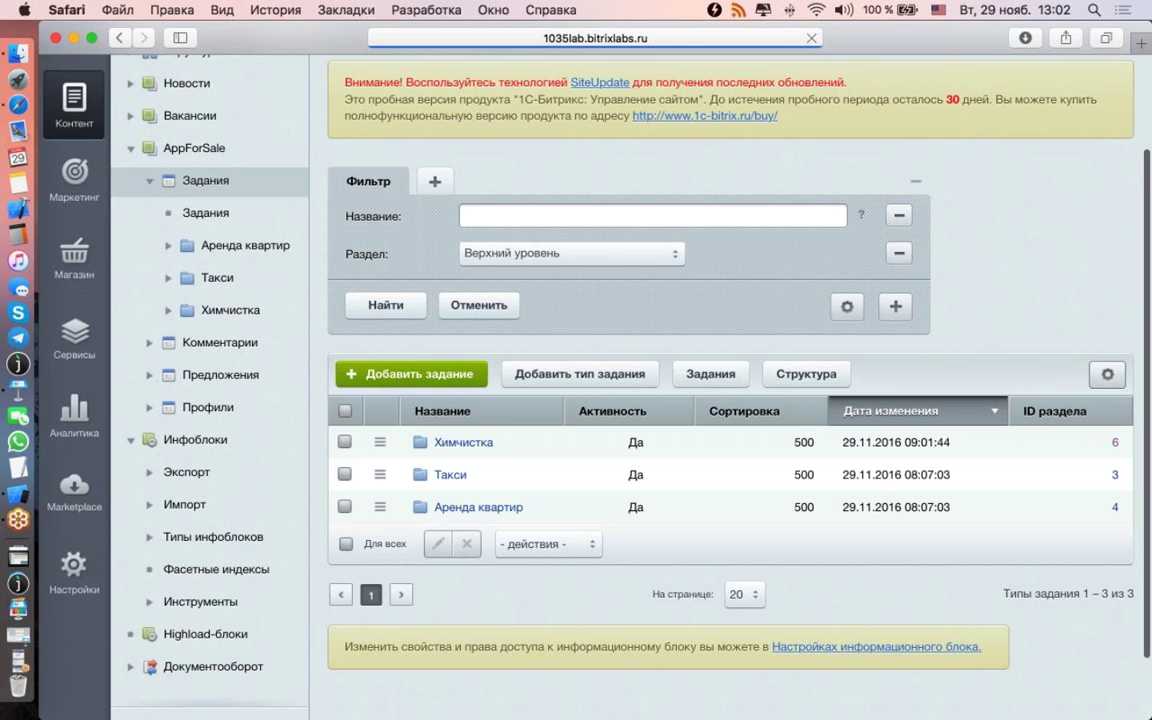
pyautogui.scroll(-1, 365, 442)
pyautogui.click(450, 446)
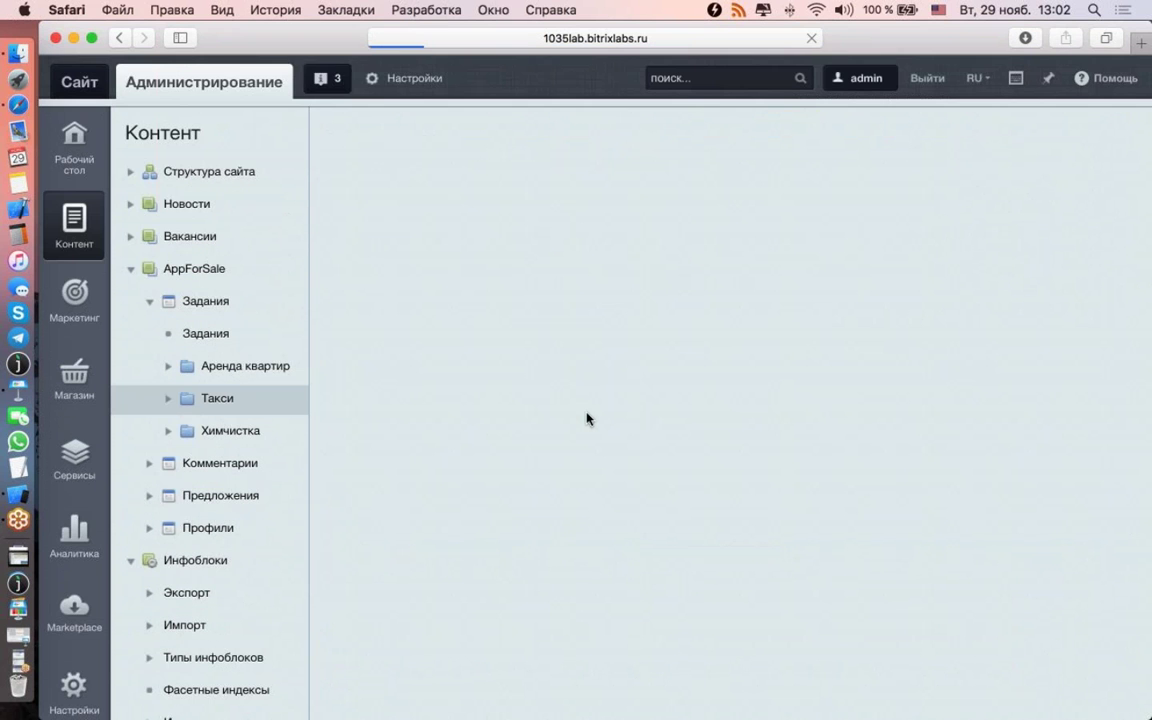
pyautogui.click(380, 411)
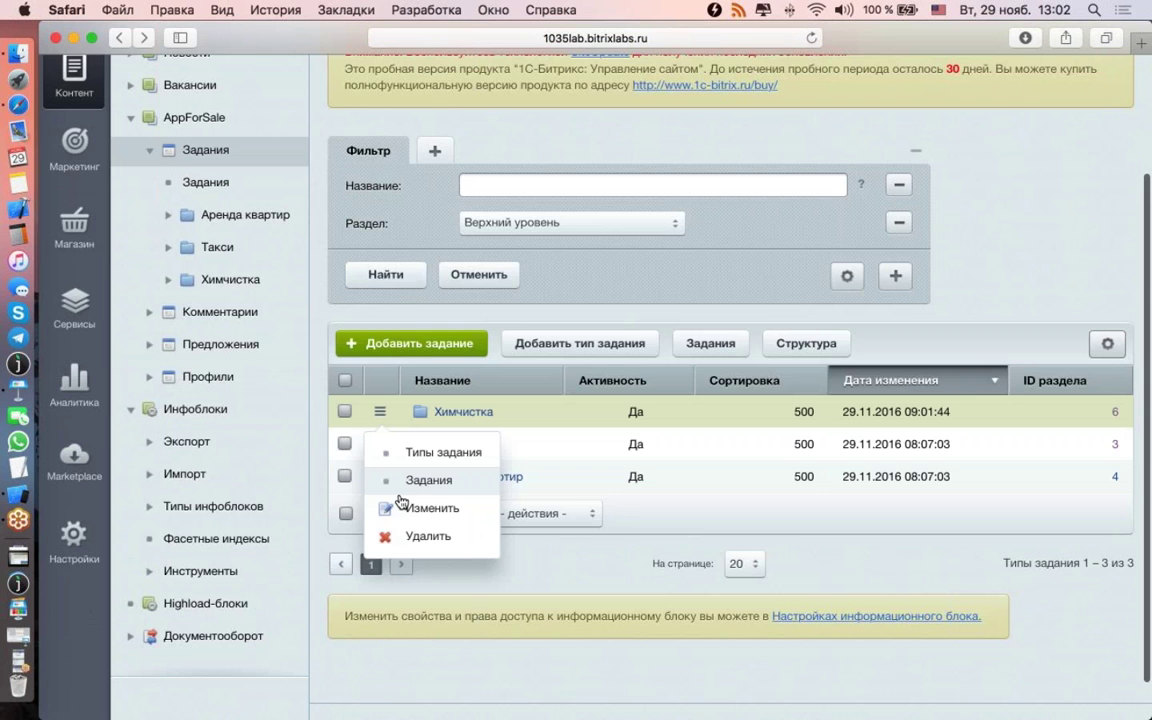
pyautogui.click(400, 502)
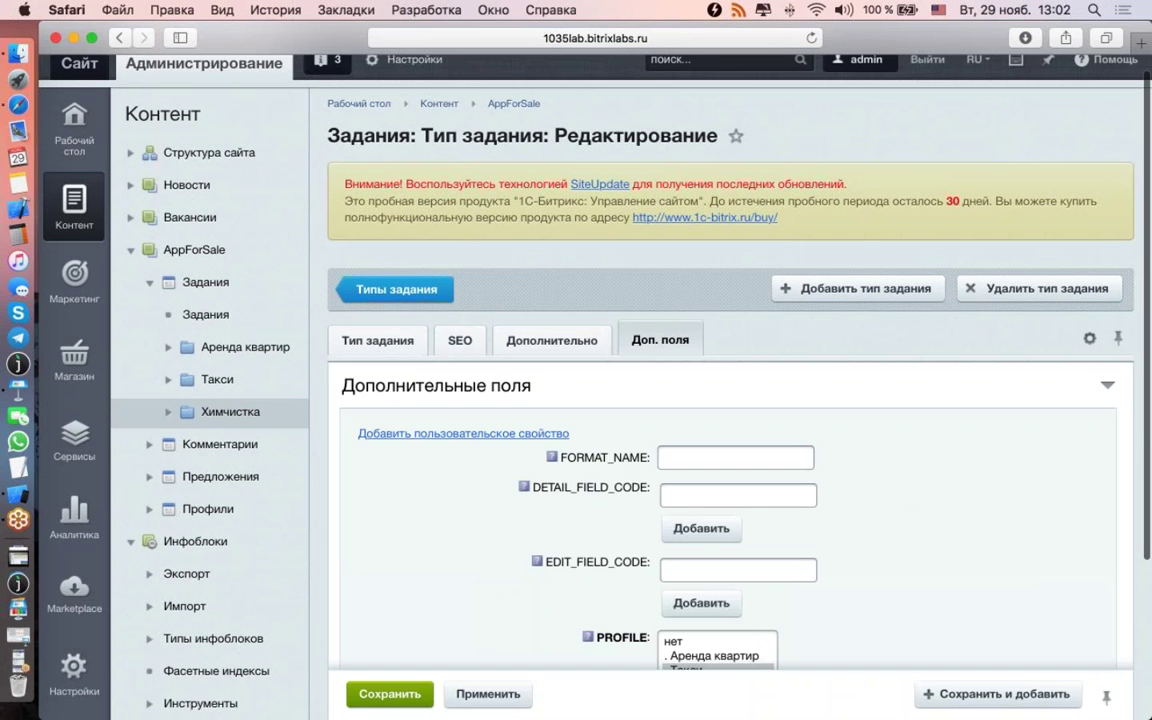
# Step: Set the FORMAT_NAME additional field of the Химчистка task type to #PROPERTY_JOB#
pyautogui.scroll(-3, 713, 318)
pyautogui.write('#PROPERTY_#')
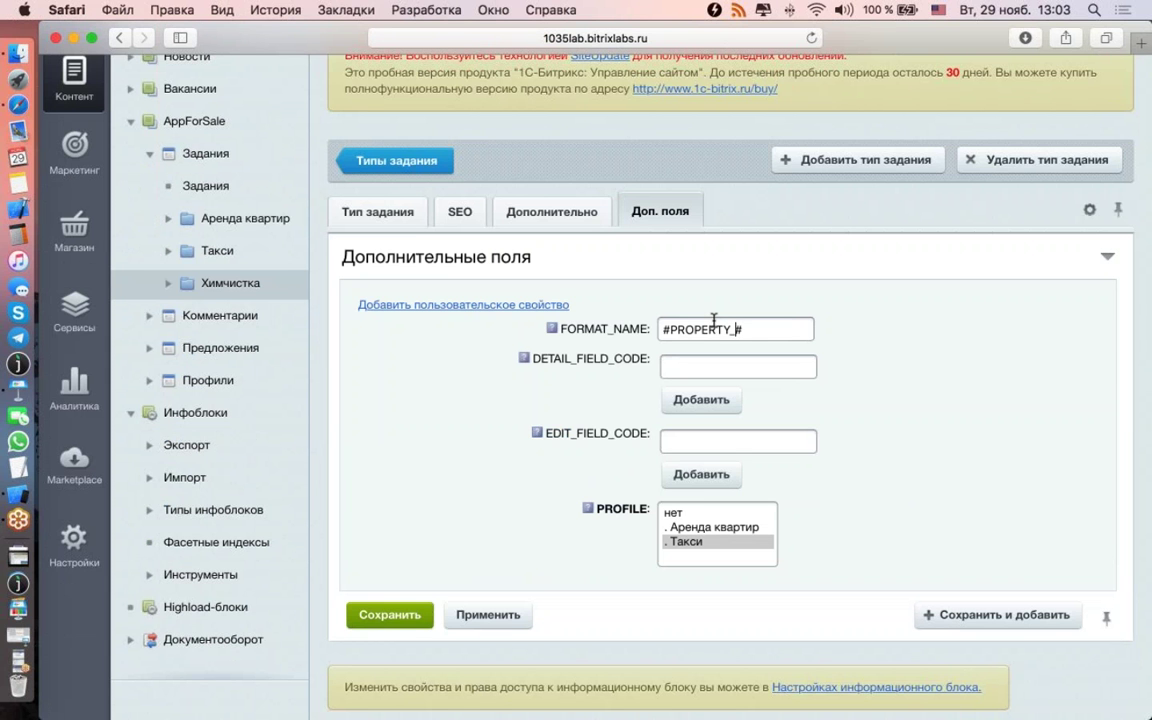
pyautogui.write('j\\o')
pyautogui.press('BackSpace')
pyautogui.press('BackSpace')
pyautogui.press('BackSpace')
pyautogui.write('JOB')
# Step: Copy PROPERTY_JOB into the DETAIL_FIELD_CODE and EDIT_FIELD_CODE fields and apply the changes to the task type
pyautogui.doubleClick(675, 329)
pyautogui.press('super+c')
pyautogui.click(697, 365)
pyautogui.press('super+v')
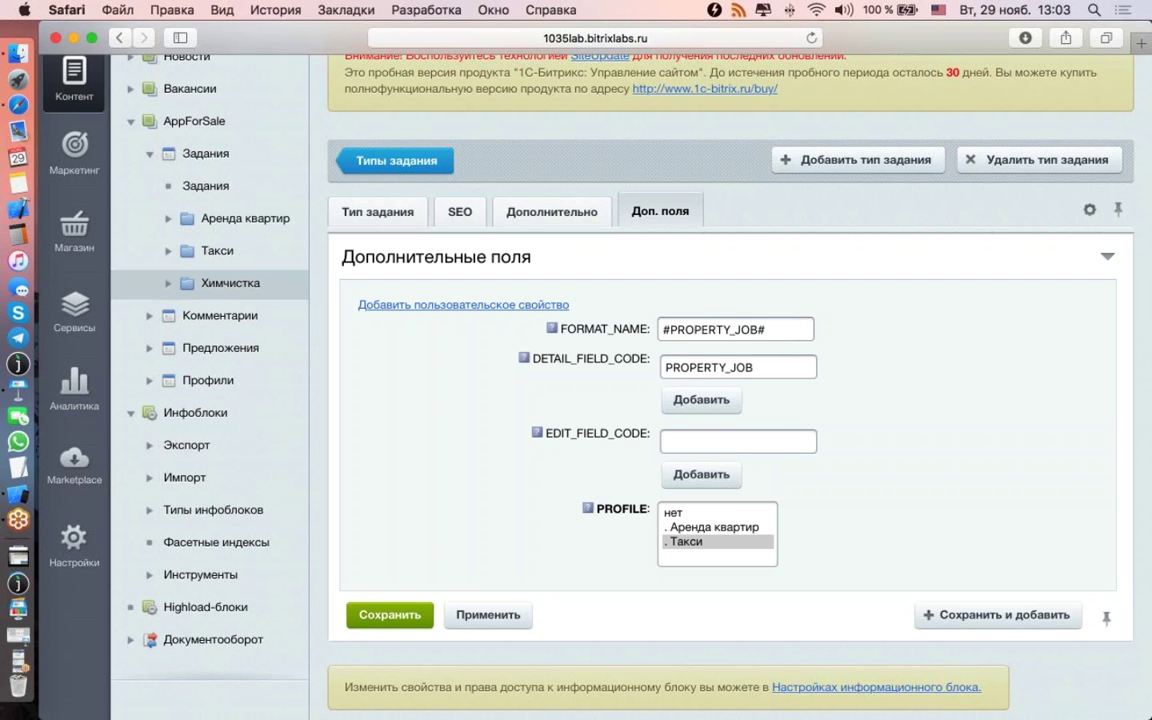
pyautogui.click(699, 441)
pyautogui.press('super+v')
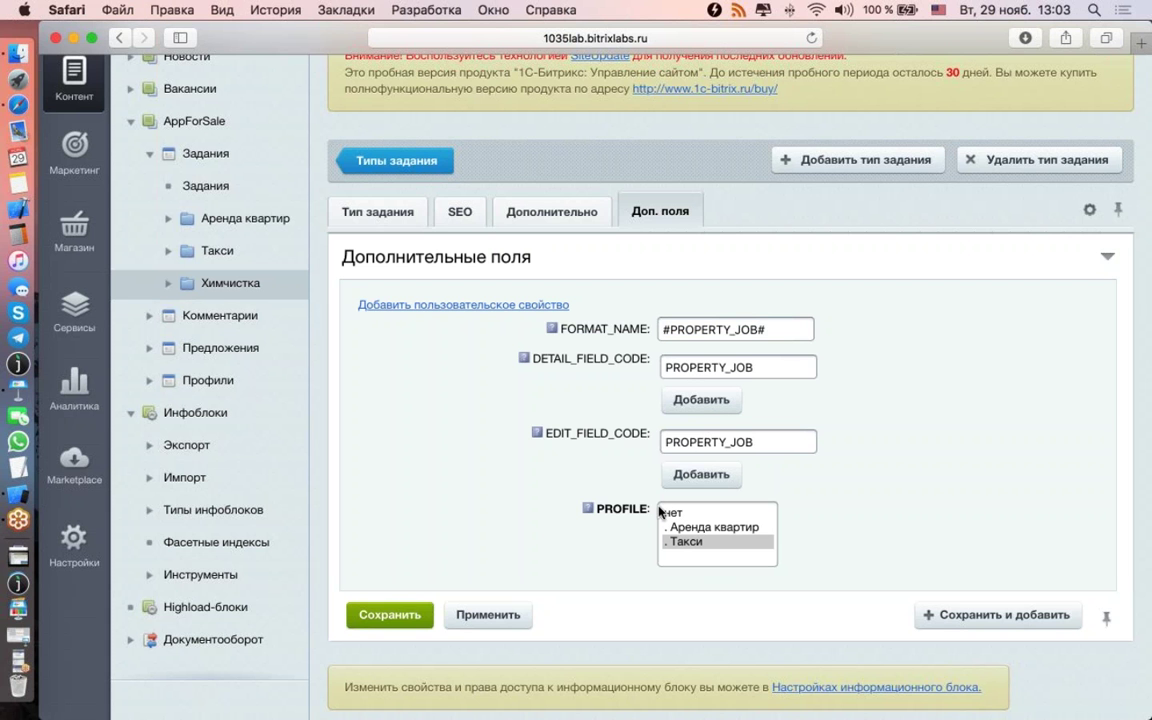
pyautogui.click(488, 615)
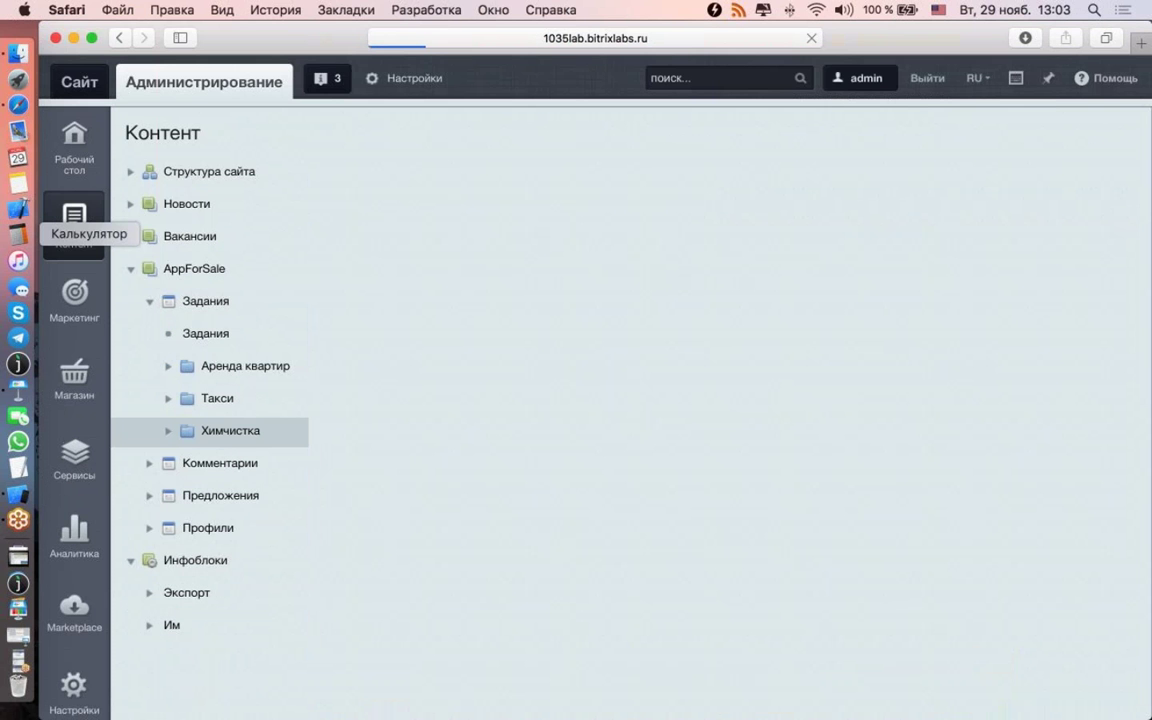
# Step: Switch to the iPhone Simulator and open the add-task form of Химчистка to check its Фронт работ field
pyautogui.click(18, 233)
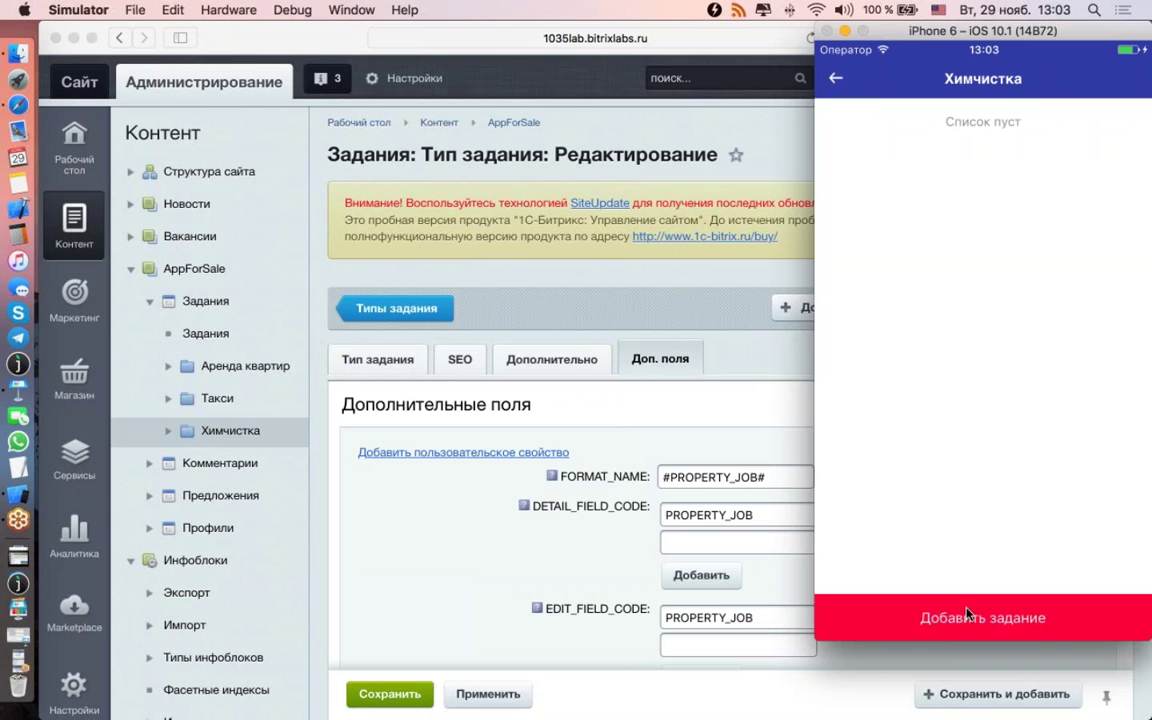
pyautogui.click(900, 617)
pyautogui.click(895, 152)
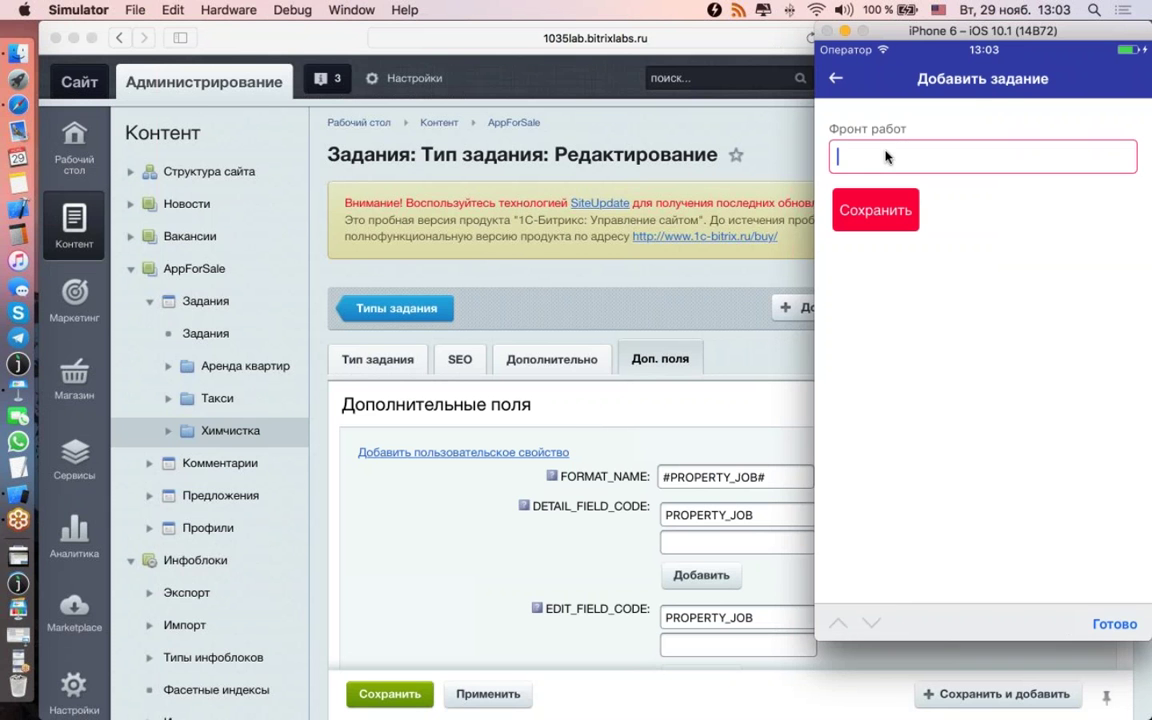
pyautogui.click(1121, 628)
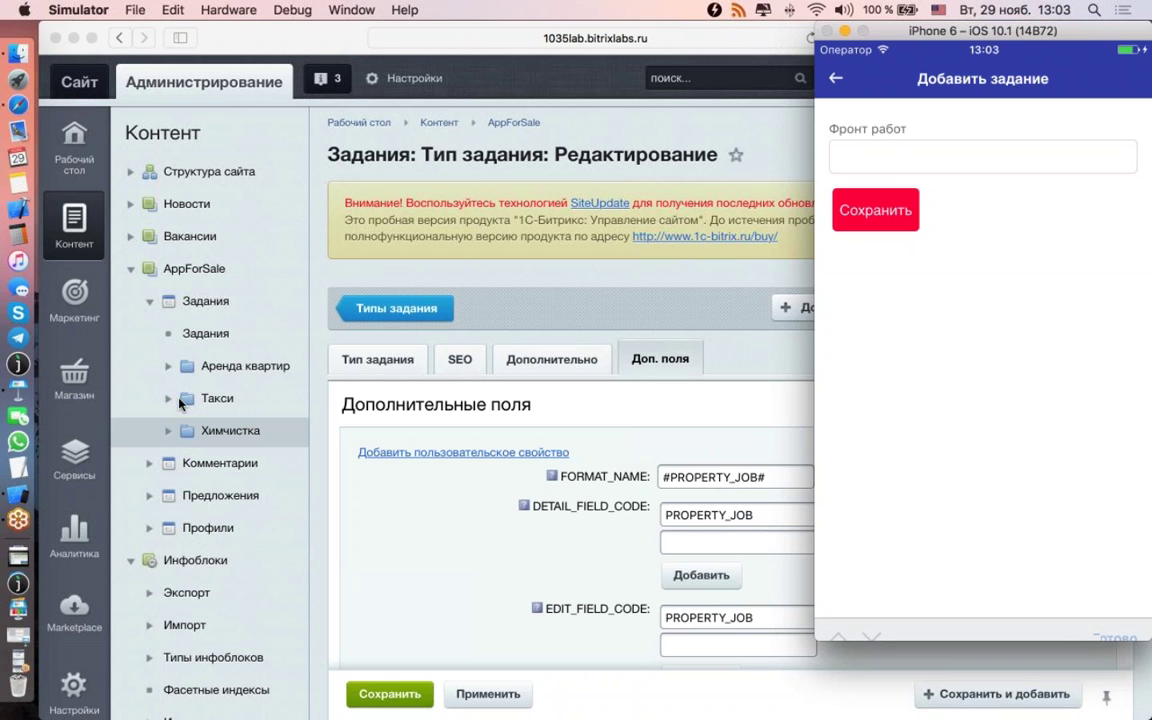
# Step: Return to Safari and open the element properties of the Задания information block under the AppForSale information block type
pyautogui.click(309, 492)
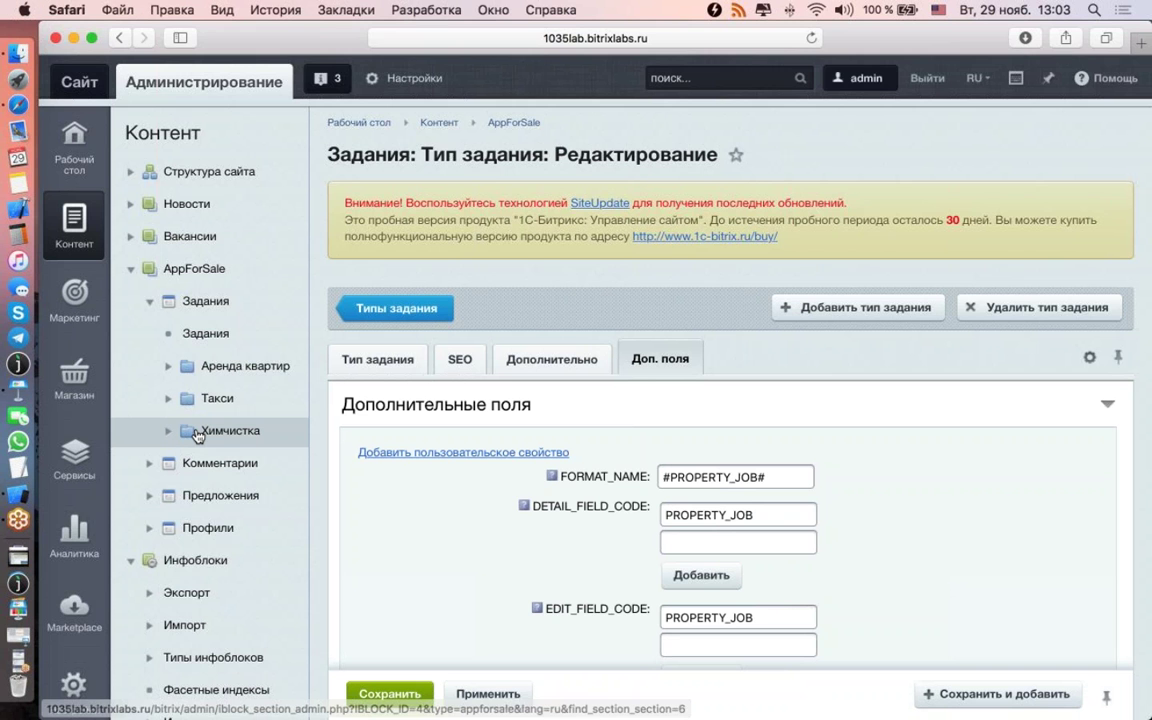
pyautogui.scroll(-1, 197, 434)
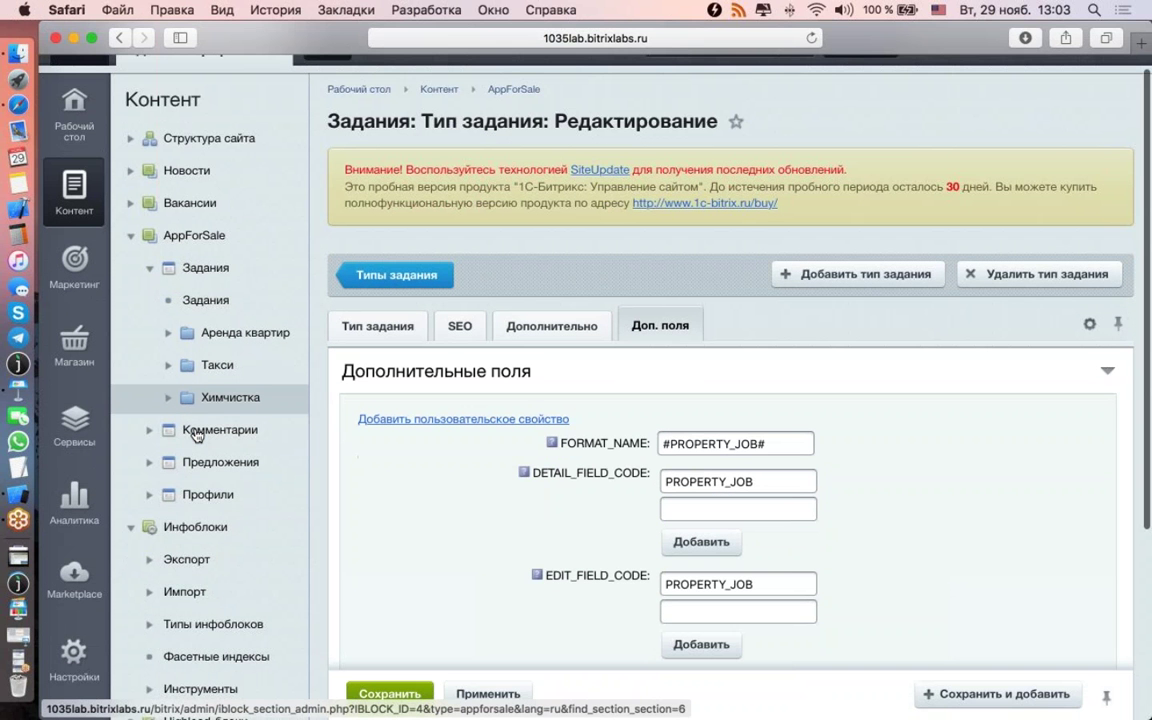
pyautogui.scroll(-3, 197, 434)
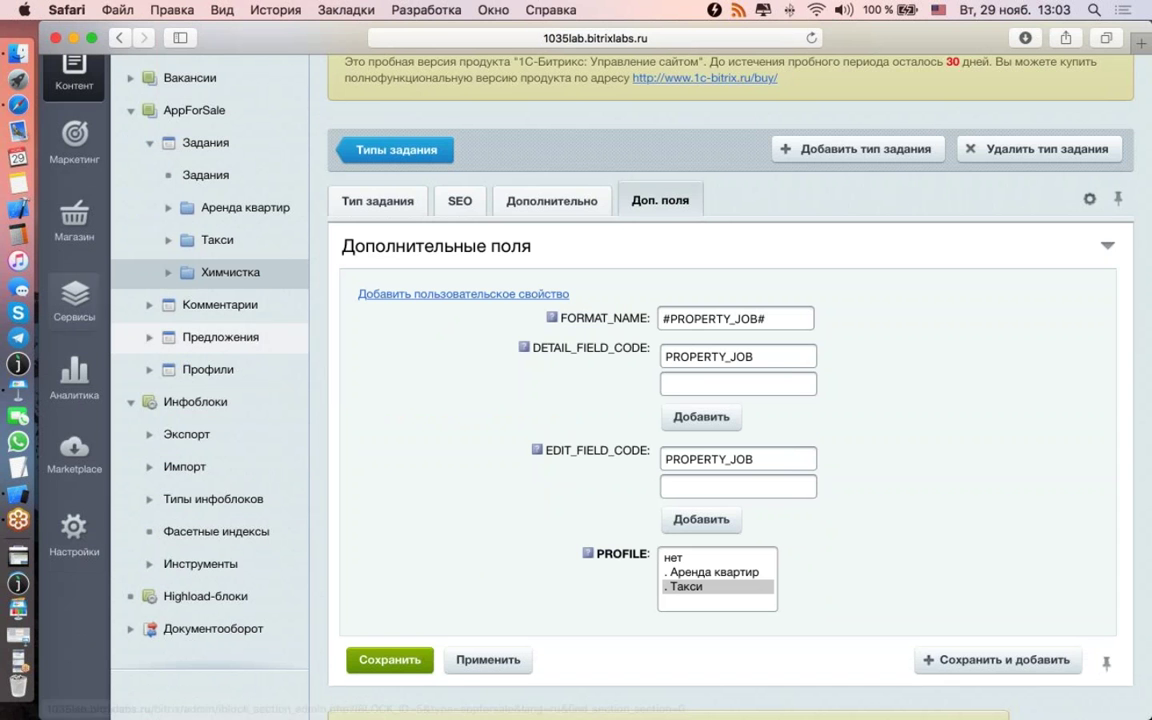
pyautogui.click(209, 500)
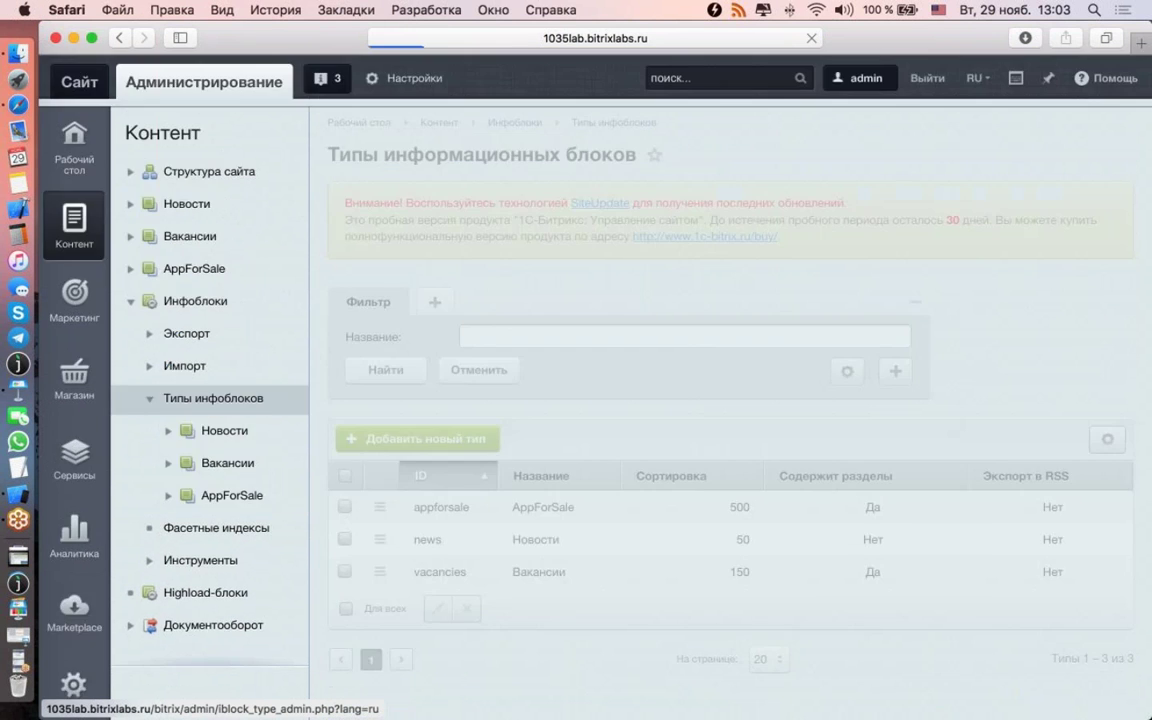
pyautogui.click(218, 497)
pyautogui.click(243, 527)
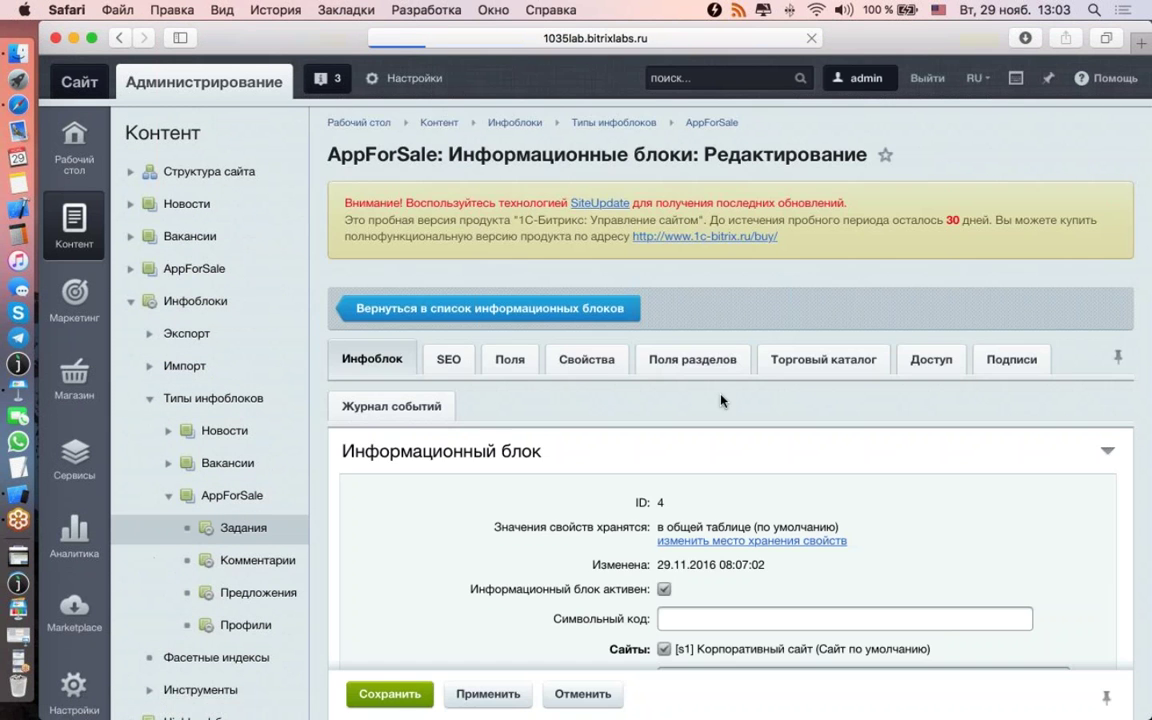
pyautogui.click(601, 364)
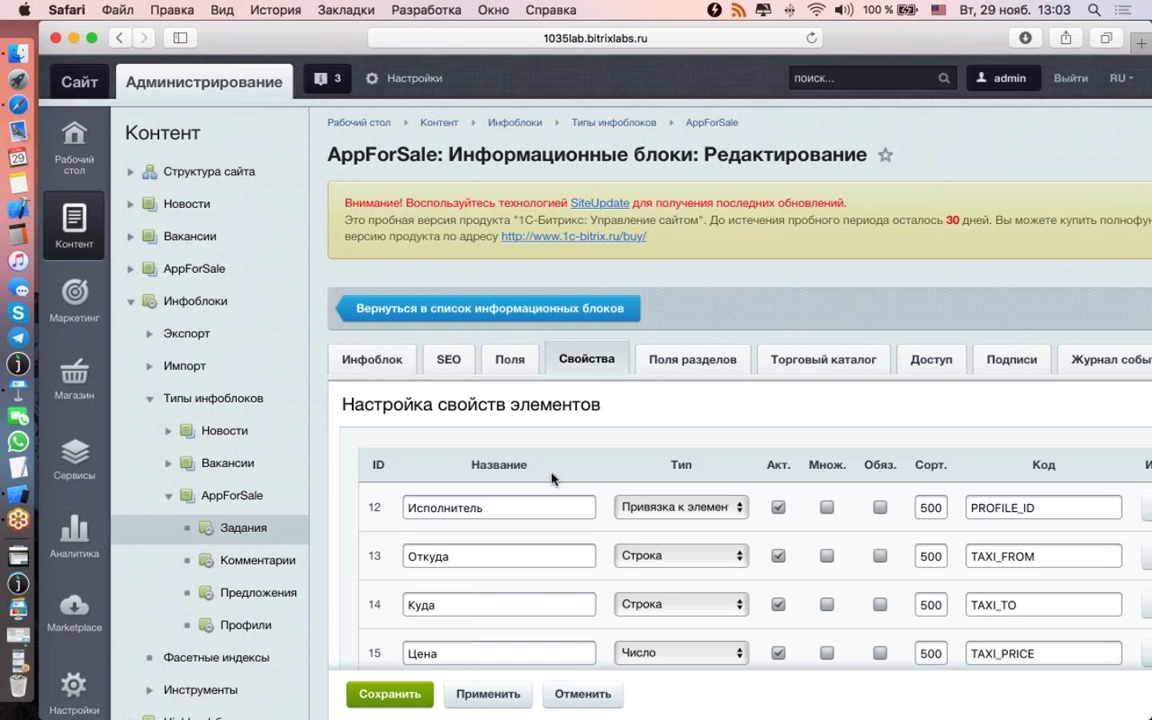
# Step: Add a list property Нужно сегодня with the code CHECK, displayed as Флажки, with the single value да
pyautogui.scroll(-10, 552, 479)
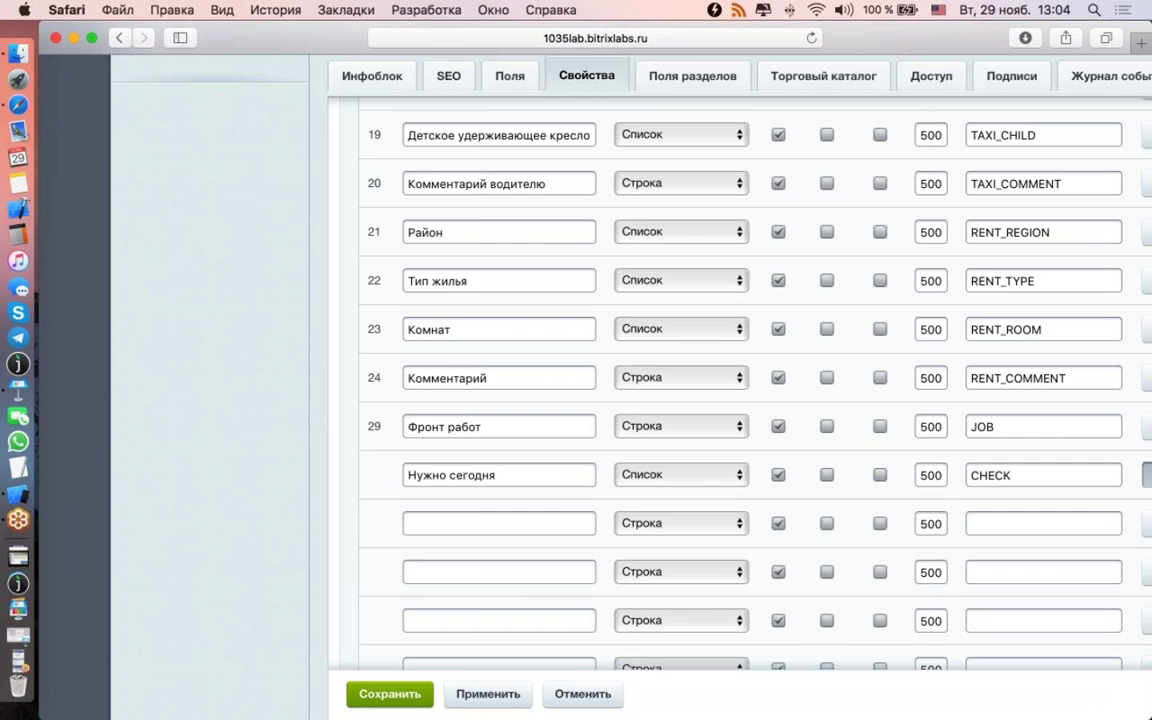
pyautogui.click(1145, 475)
pyautogui.scroll(-10, 692, 383)
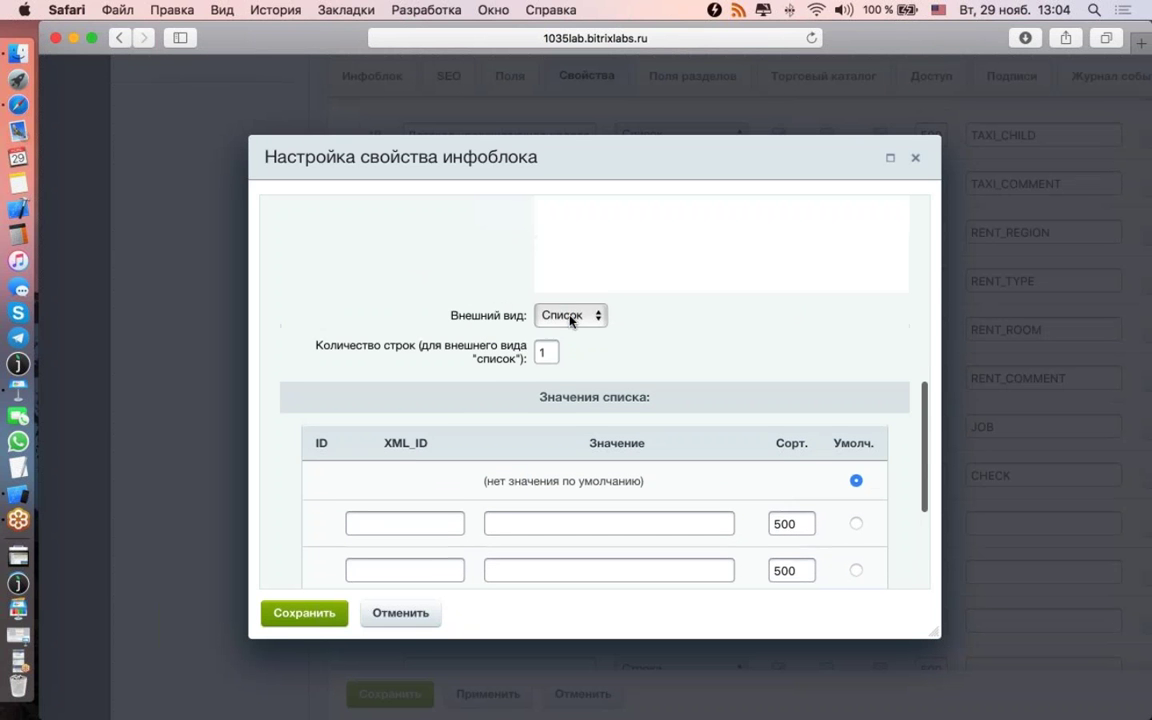
pyautogui.click(570, 316)
pyautogui.click(563, 338)
pyautogui.click(535, 522)
pyautogui.hotkey('ctrl', 'space')
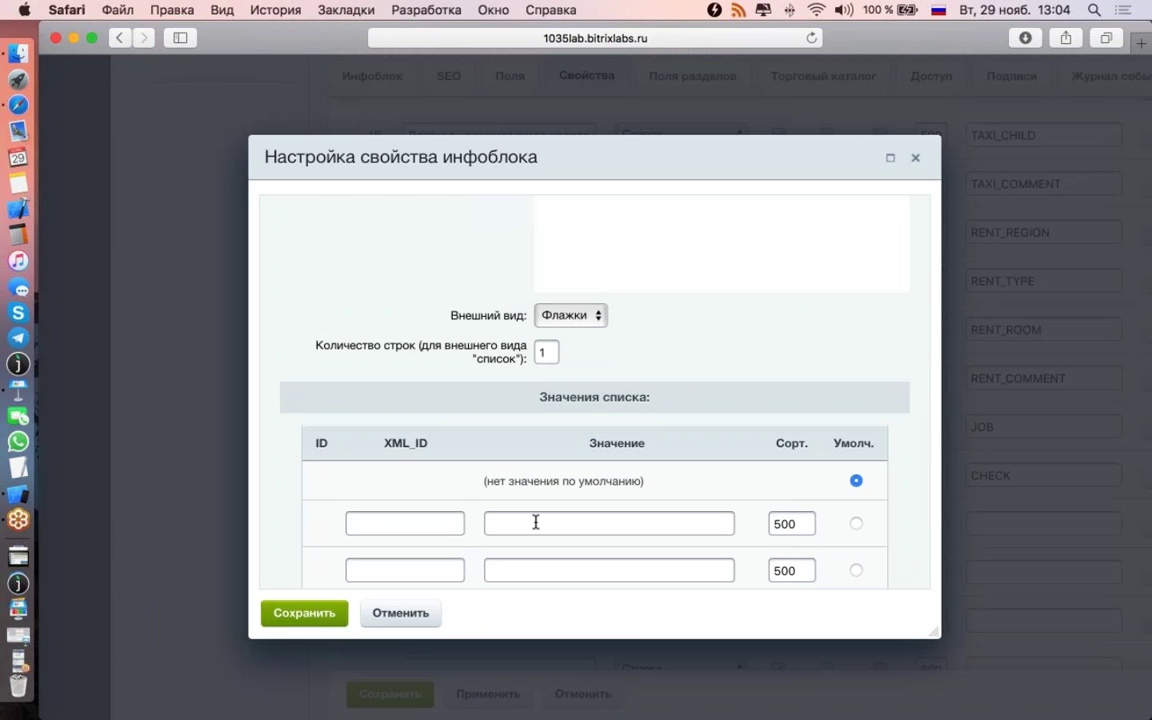
pyautogui.write('да')
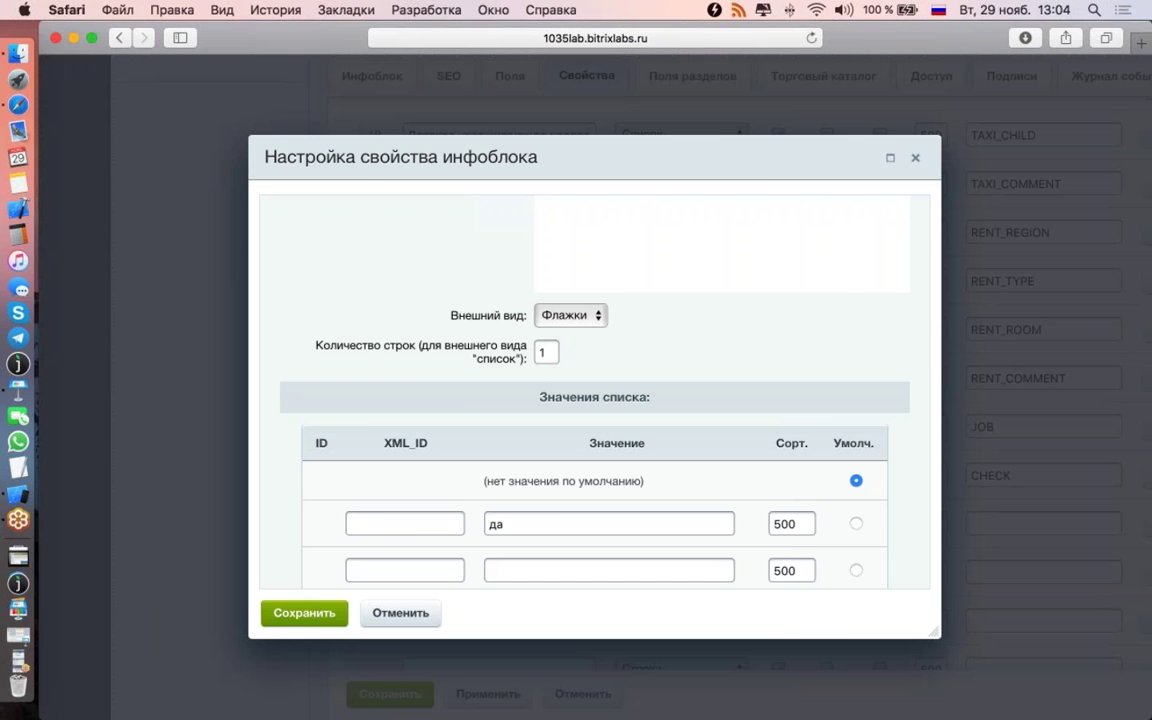
pyautogui.click(312, 613)
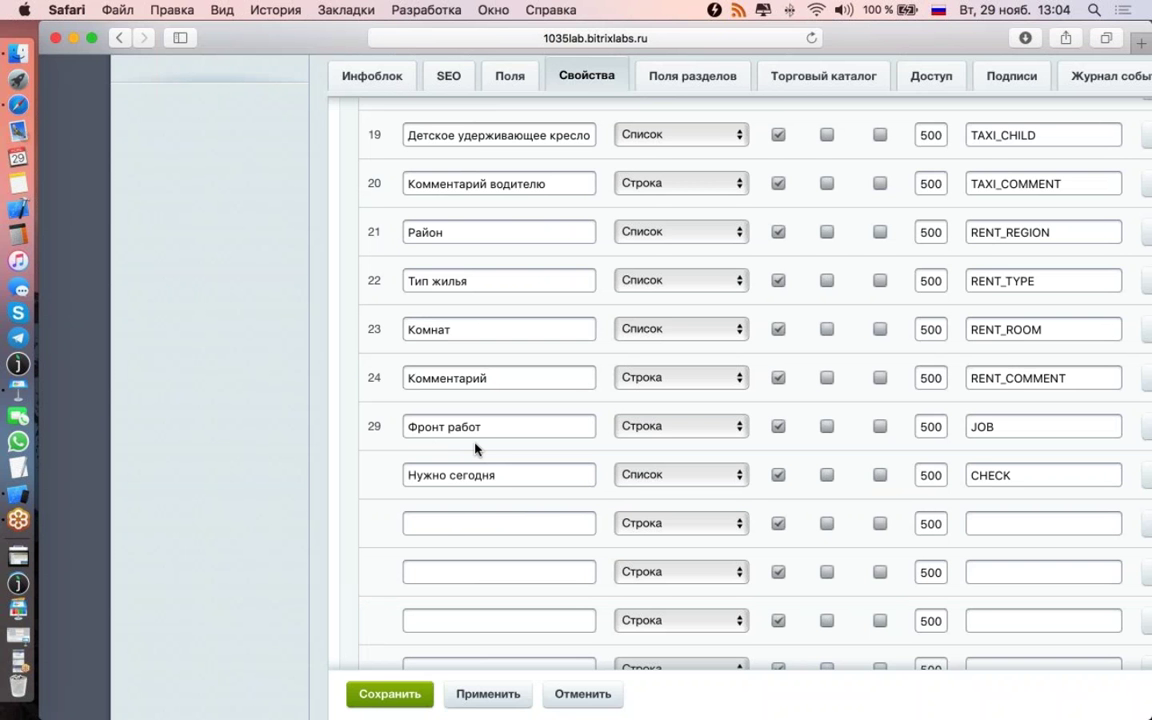
# Step: Add another list property named Район города with the code RAYON to the Задания information block
pyautogui.scroll(-2, 476, 449)
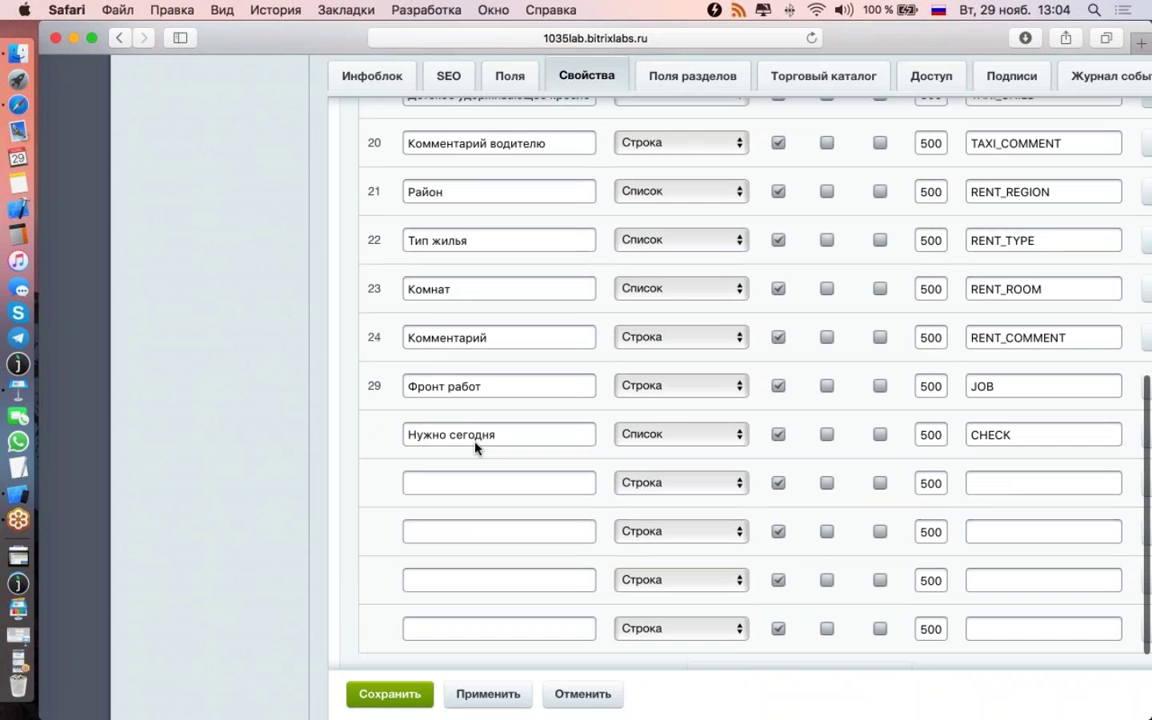
pyautogui.scroll(-1, 476, 449)
pyautogui.click(460, 452)
pyautogui.write('Район')
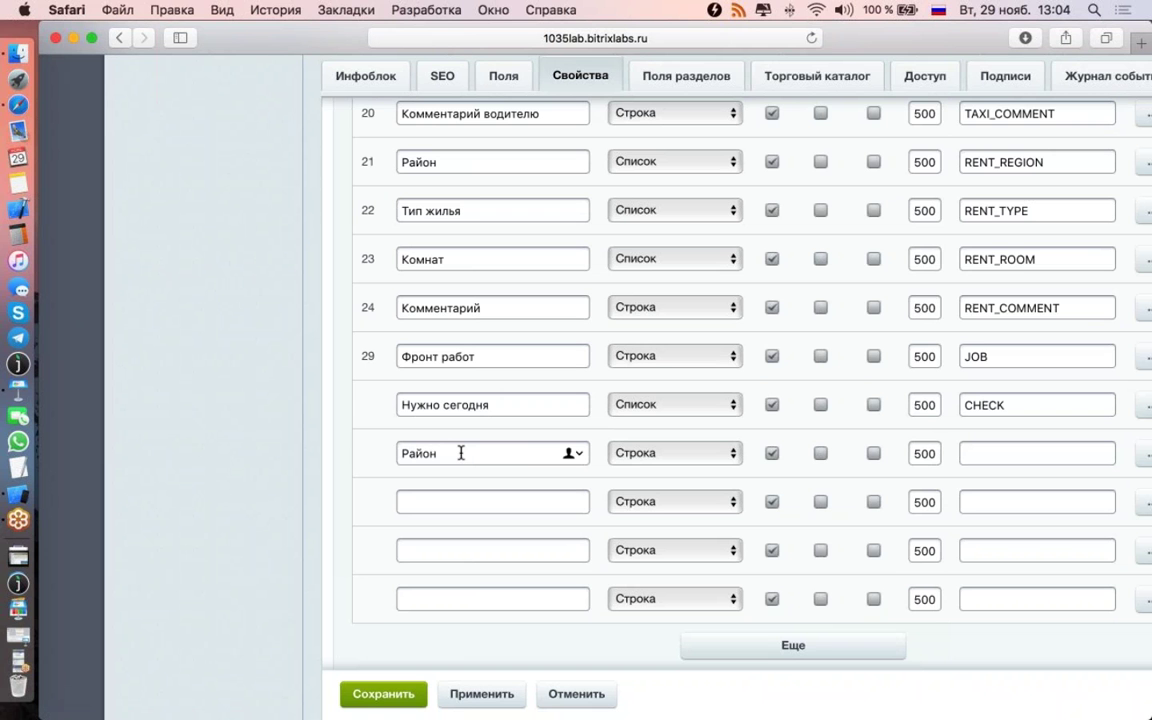
pyautogui.write(' города')
pyautogui.click(675, 453)
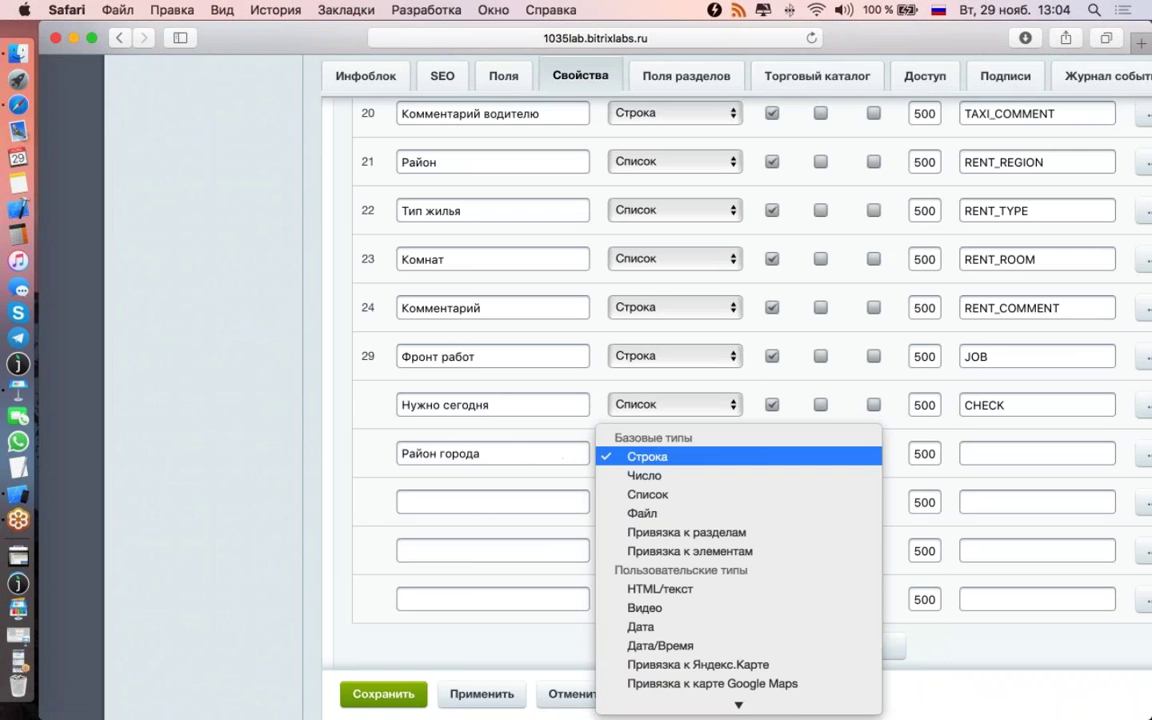
pyautogui.click(645, 496)
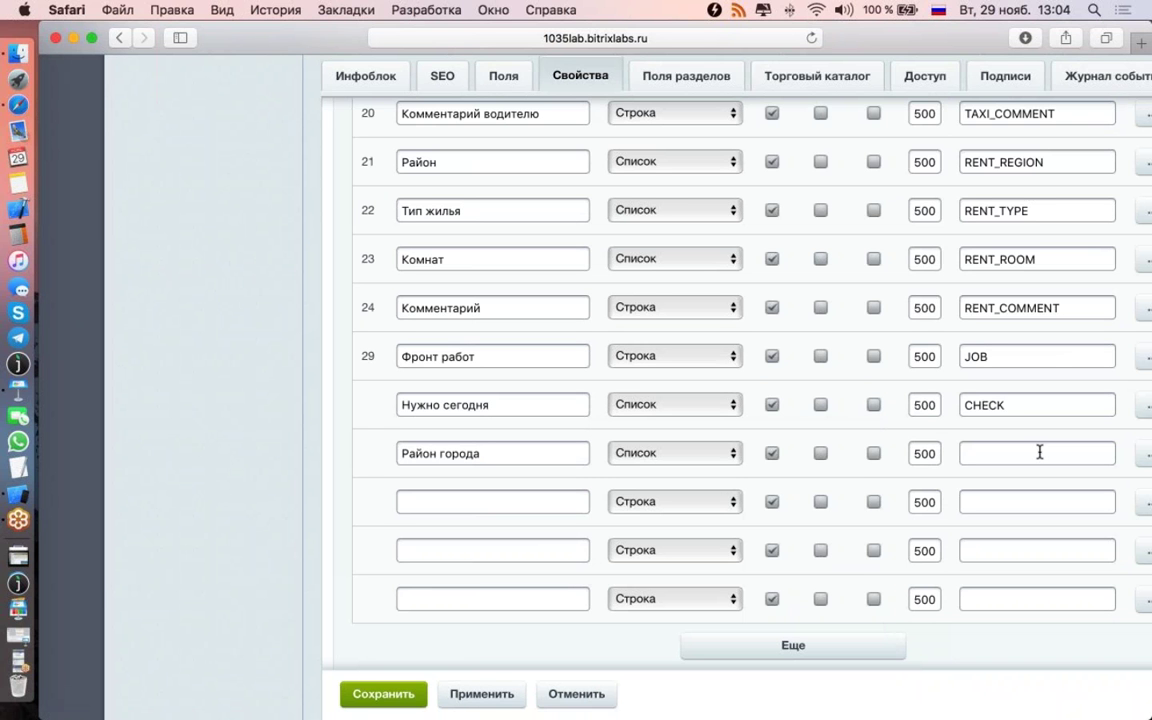
pyautogui.click(1040, 453)
pyautogui.write('RAYON')
# Step: In the settings of the Район города property, enter the list values Центральный, Комсамольский and Автозаводский
pyautogui.hscroll(2, 1040, 453)
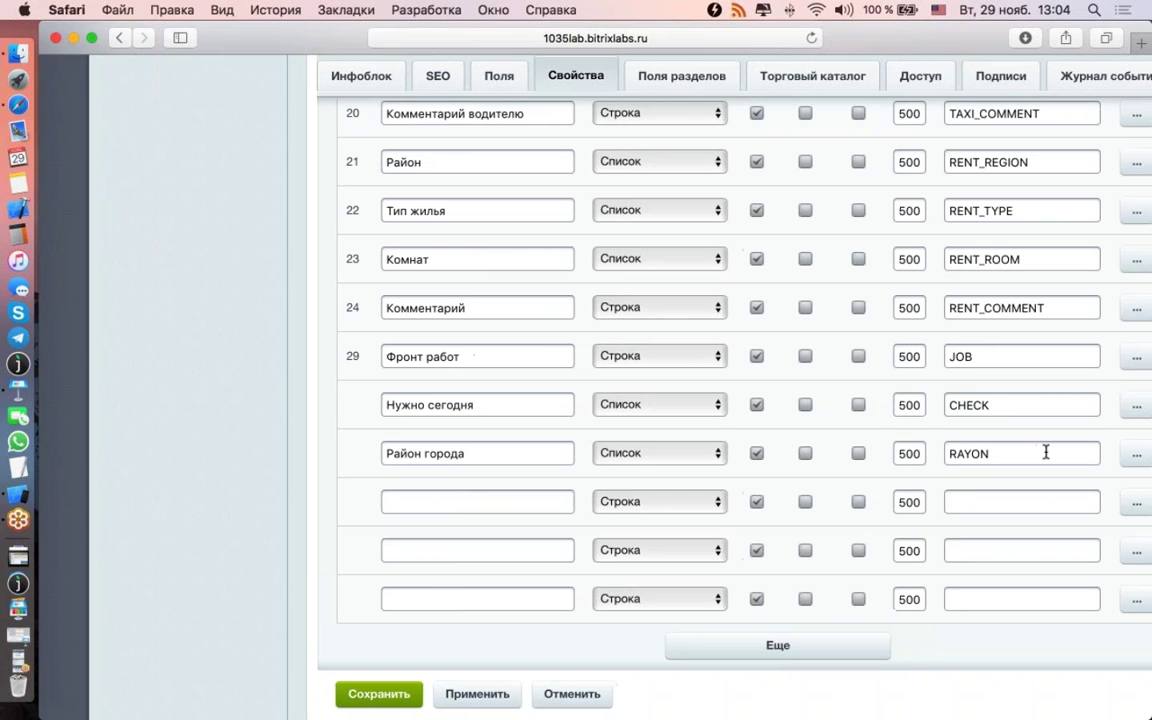
pyautogui.hscroll(3, 1075, 456)
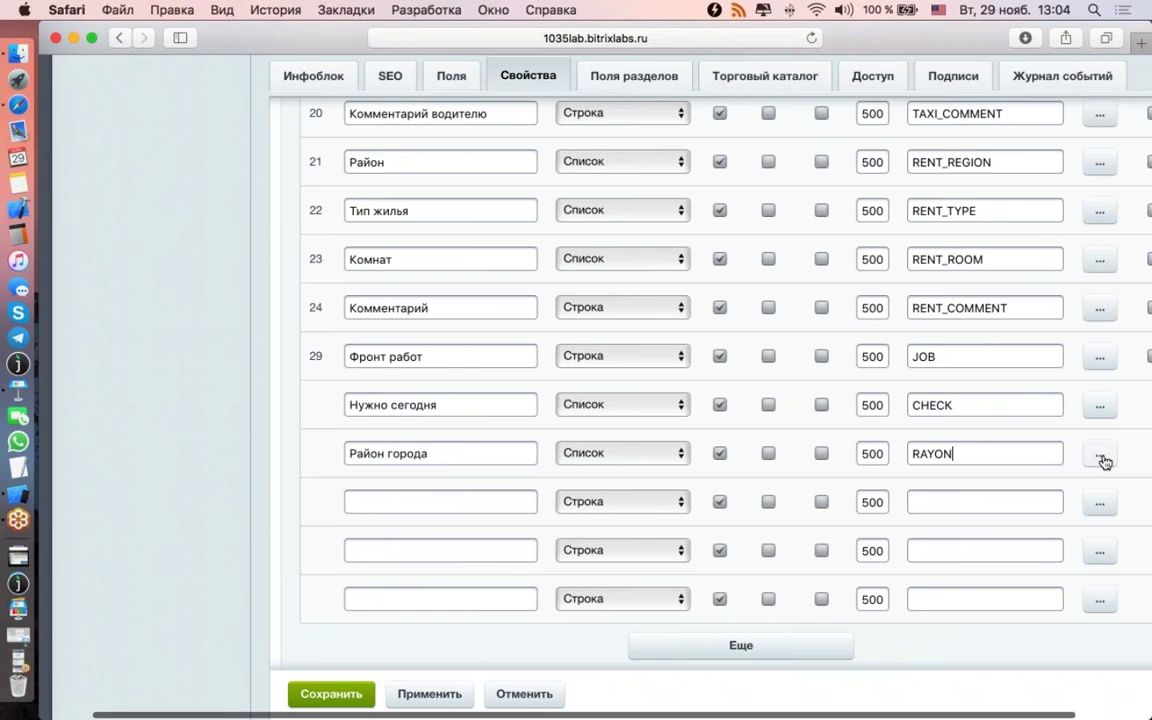
pyautogui.click(1100, 458)
pyautogui.scroll(-5, 595, 400)
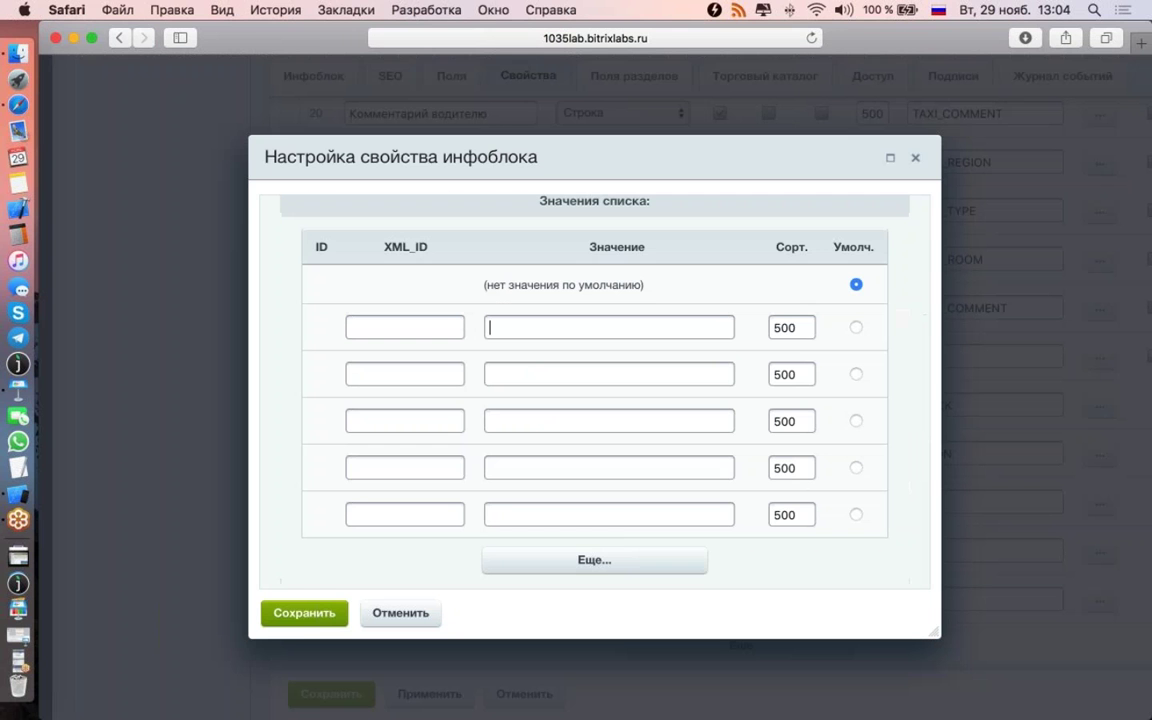
pyautogui.click(609, 327)
pyautogui.write('Центральны')
pyautogui.press('Tab')
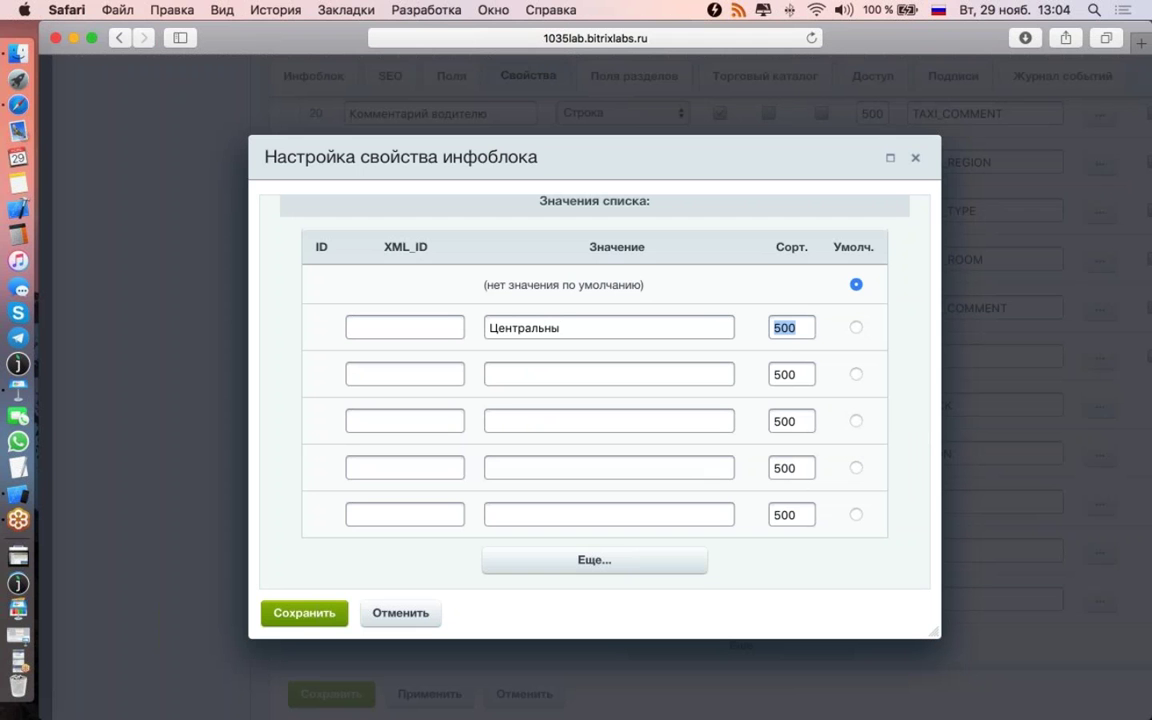
pyautogui.click(612, 331)
pyautogui.write('й')
pyautogui.press('Tab')
pyautogui.press('Tab')
pyautogui.press('Tab')
pyautogui.write('Комса')
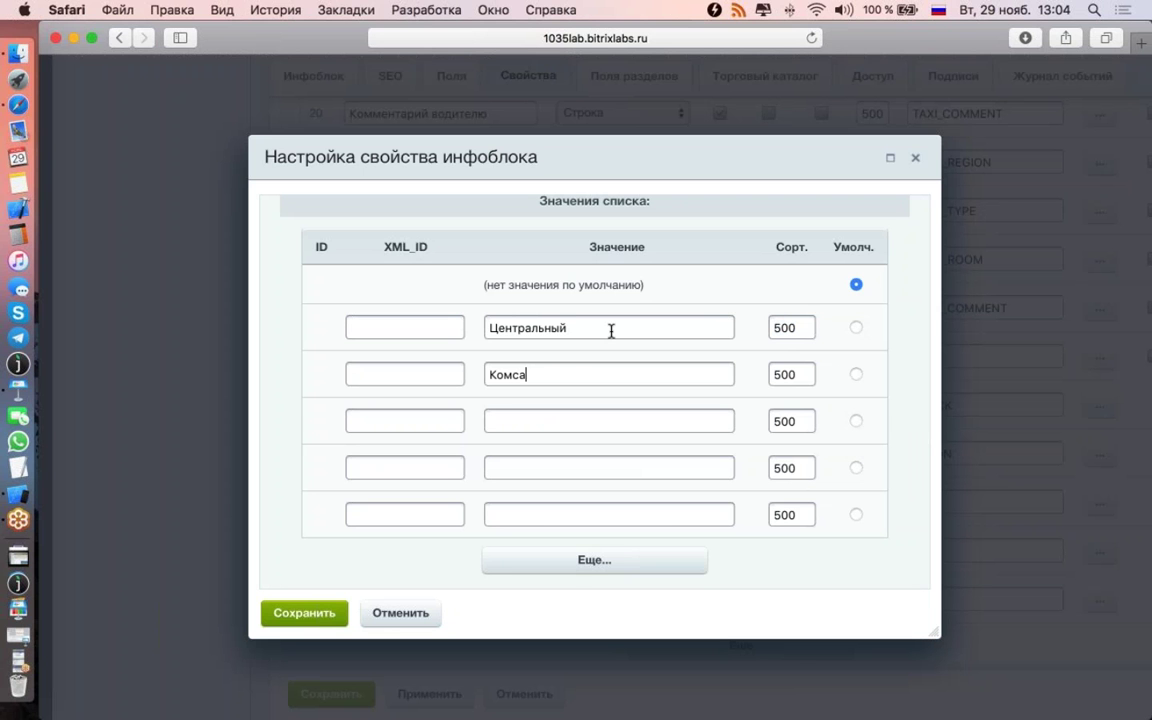
pyautogui.write('мольский')
pyautogui.press('Tab')
pyautogui.write('Автозаводский')
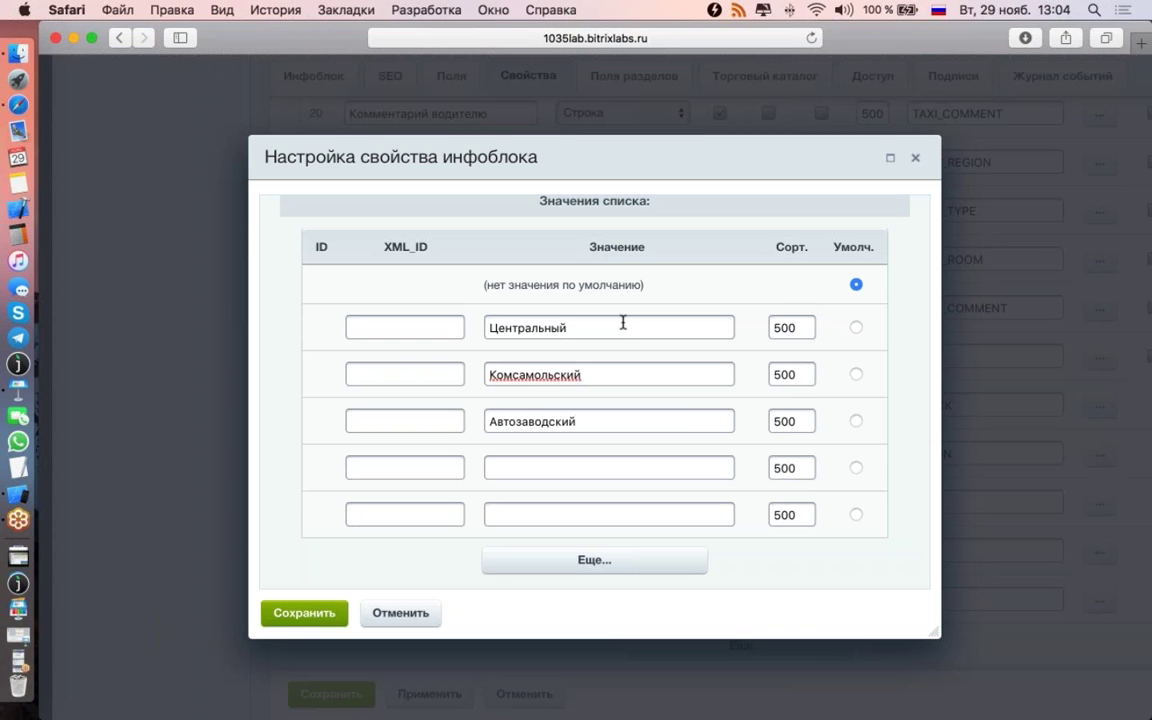
# Step: Correct the spelling of the second list value to Комсомольский and save the Район города property settings
pyautogui.doubleClick(518, 375)
pyautogui.rightClick(538, 372)
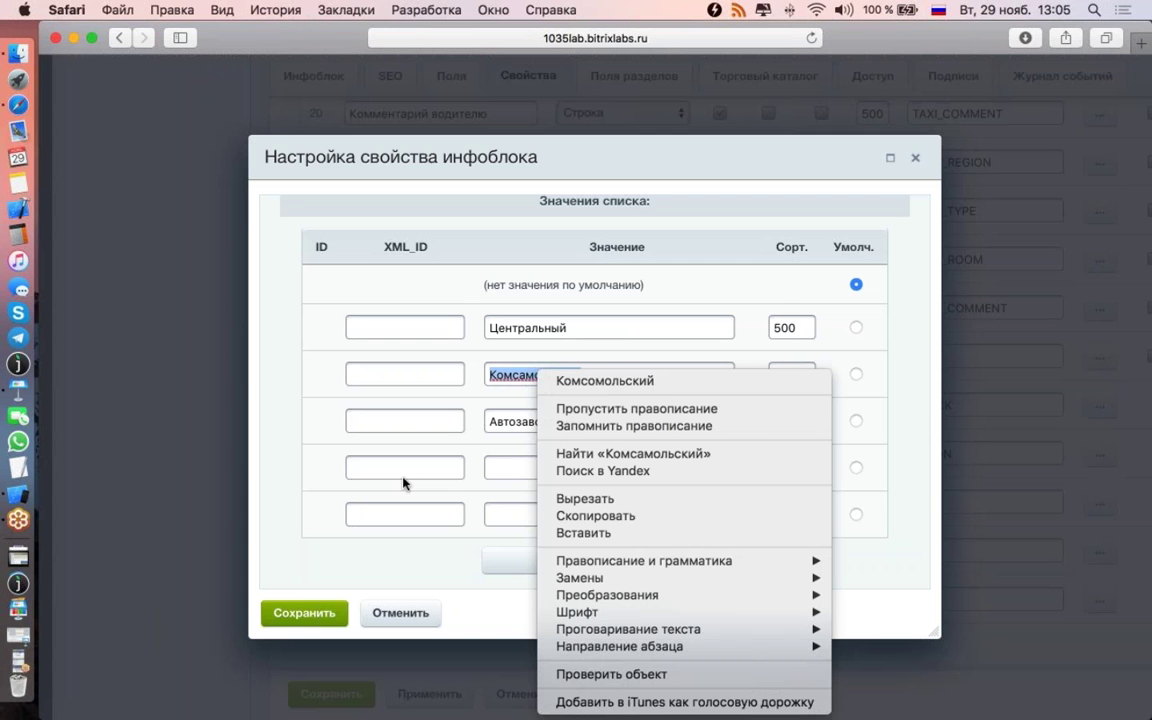
pyautogui.press('Return')
pyautogui.click(303, 612)
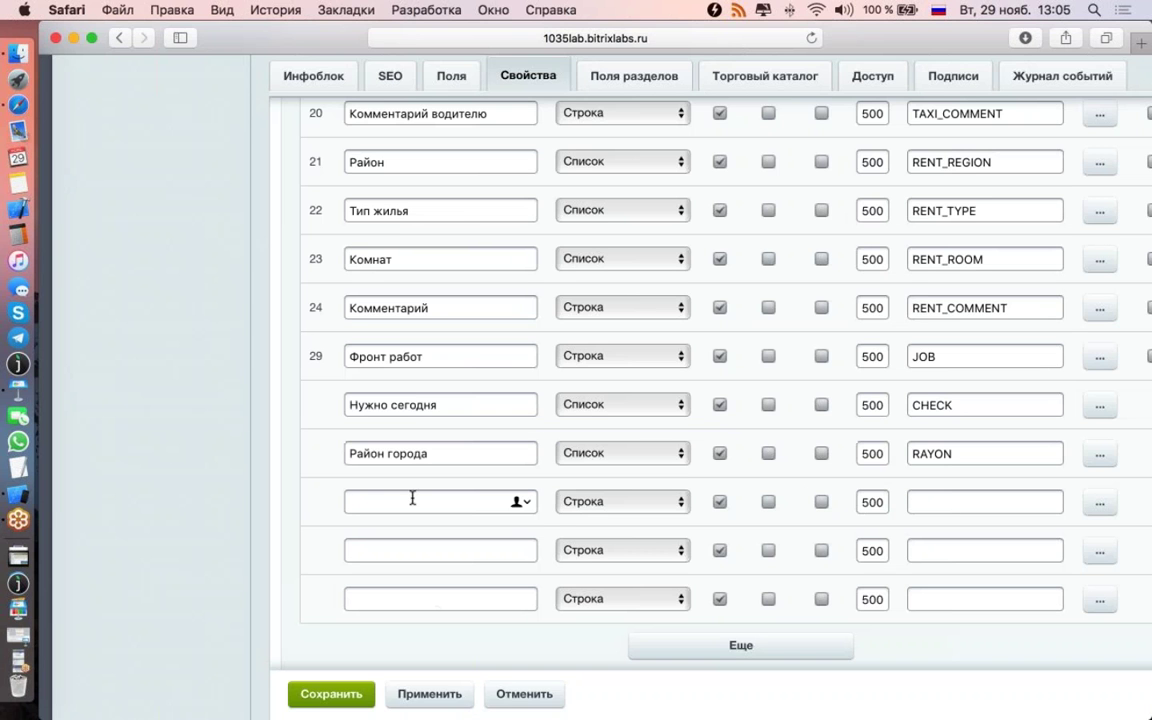
# Step: Add a file property named Фото фронта работ with the code PHOTO to the Задания information block
pyautogui.write('Фр')
pyautogui.press('BackSpace')
pyautogui.press('BackSpace')
pyautogui.write('Фото фронта работ')
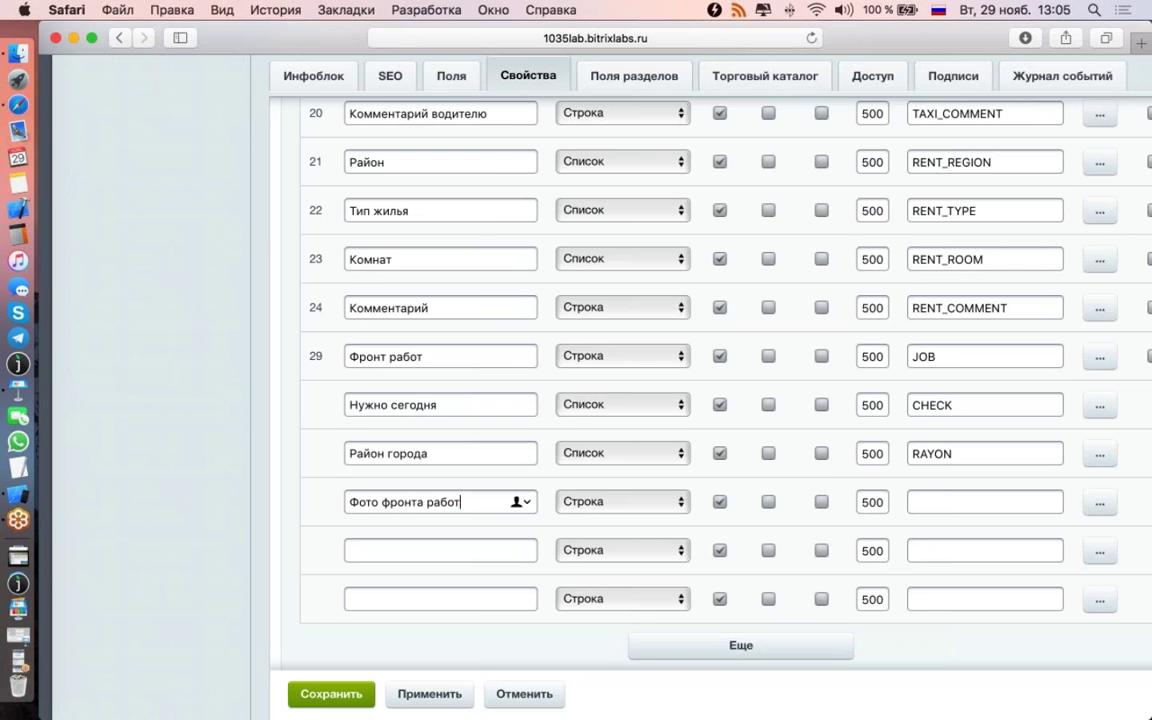
pyautogui.click(622, 502)
pyautogui.click(600, 563)
pyautogui.click(985, 502)
pyautogui.hotkey('ctrl', 'space')
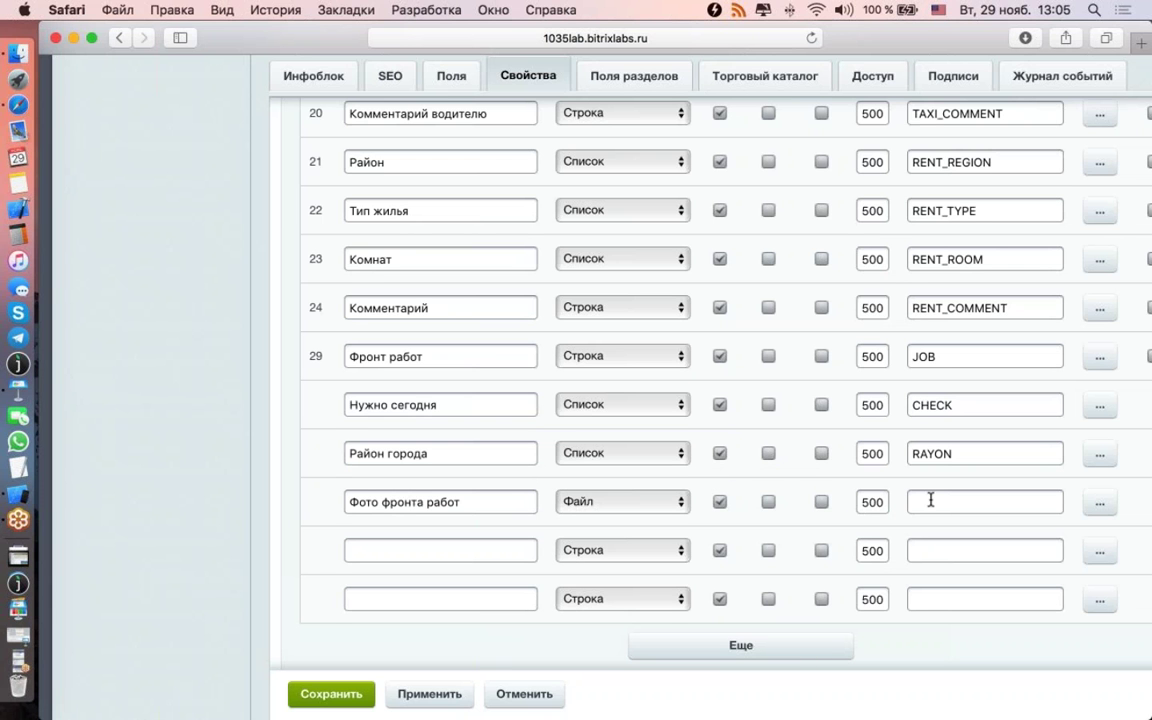
pyautogui.write('PHOTO')
# Step: Open and save the detailed settings of Фото фронта работ, and apply the new properties to the information block
pyautogui.click(1099, 505)
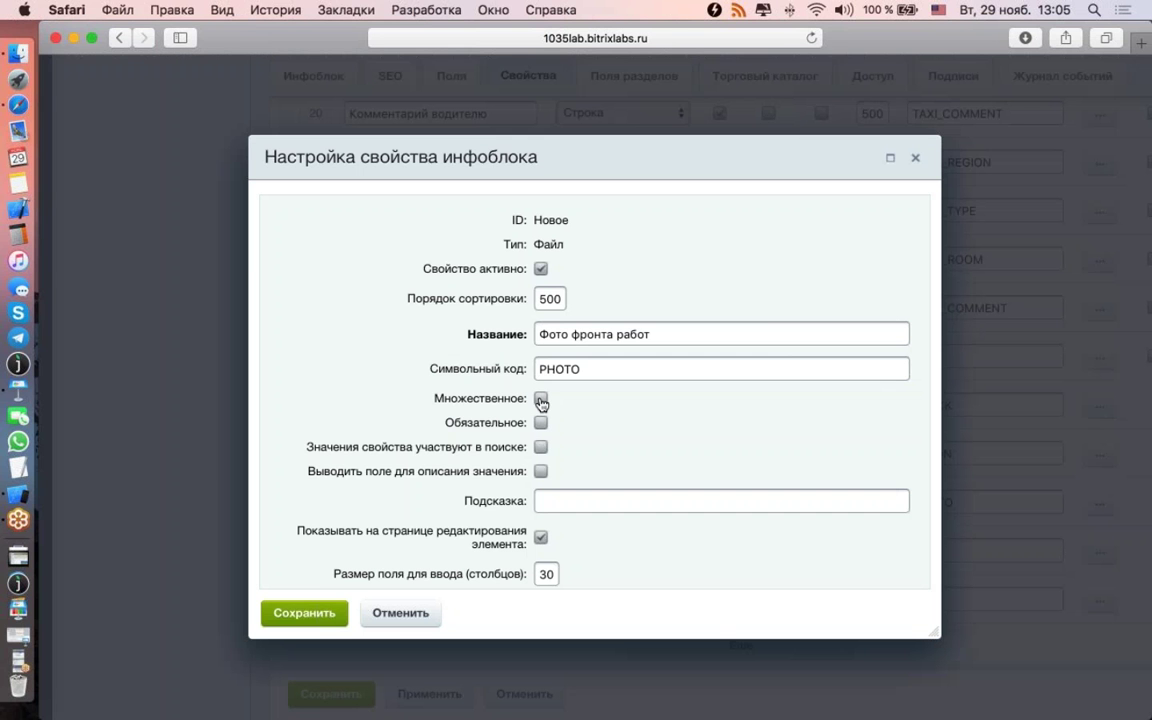
pyautogui.click(304, 613)
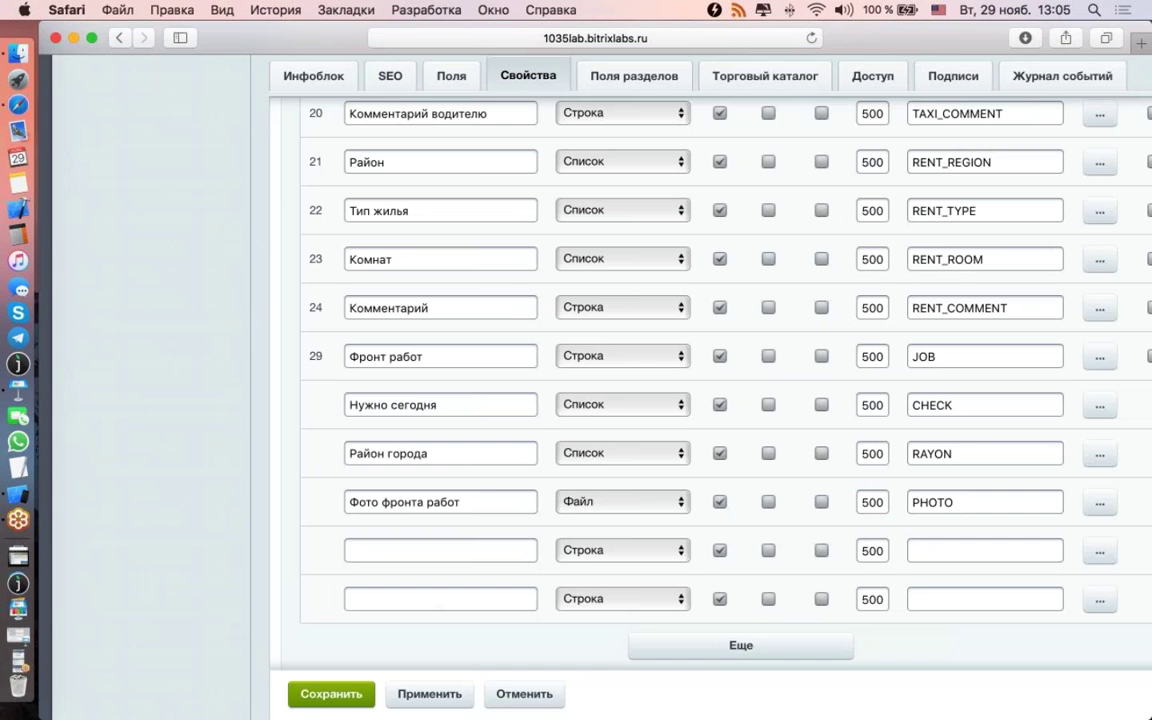
pyautogui.click(429, 693)
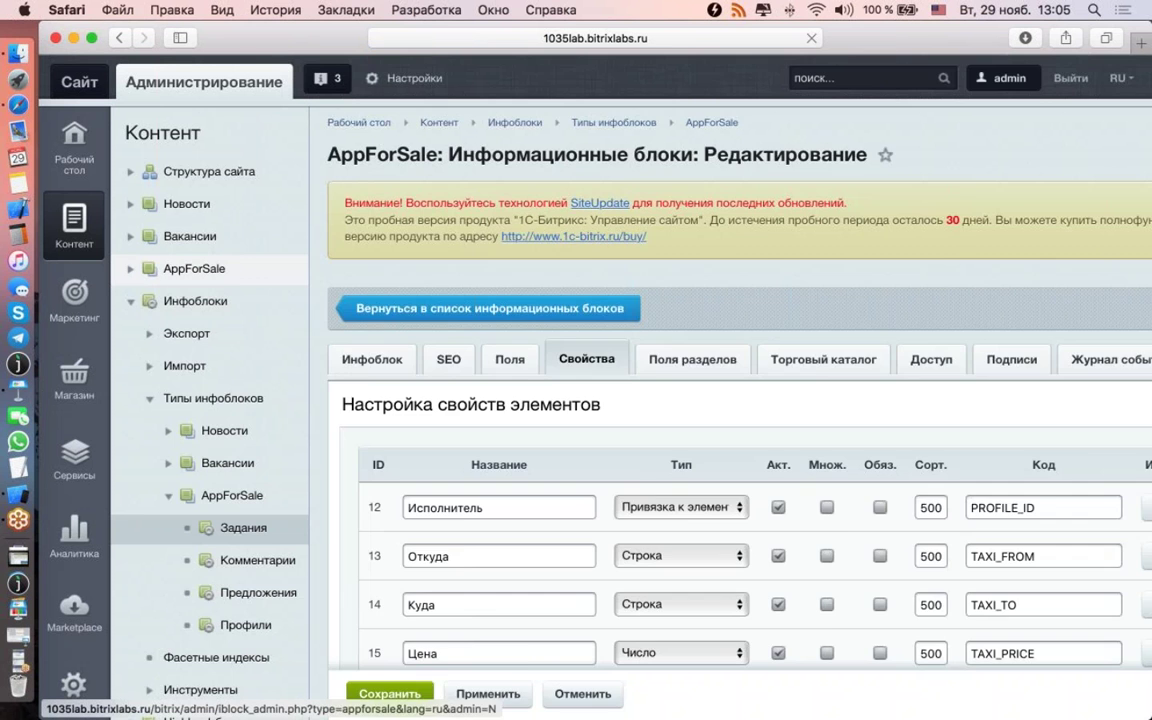
# Step: Open the Химчистка task type under AppForSale Задания for editing with its additional fields
pyautogui.click(194, 268)
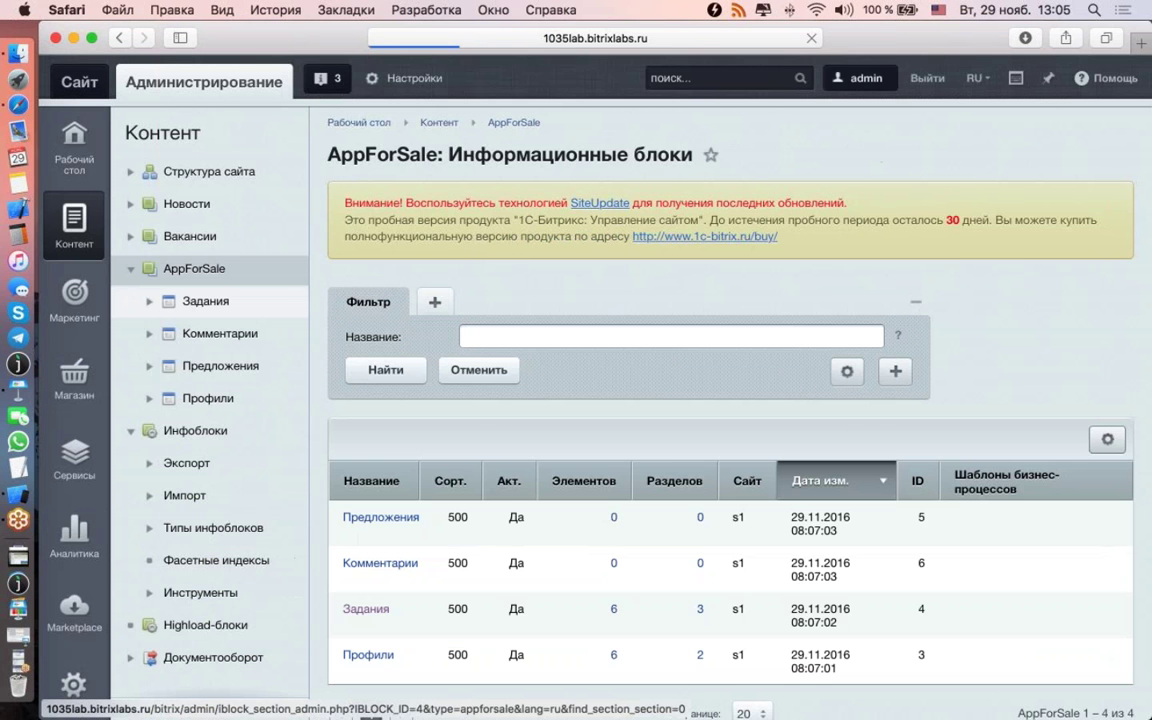
pyautogui.scroll(-3, 700, 400)
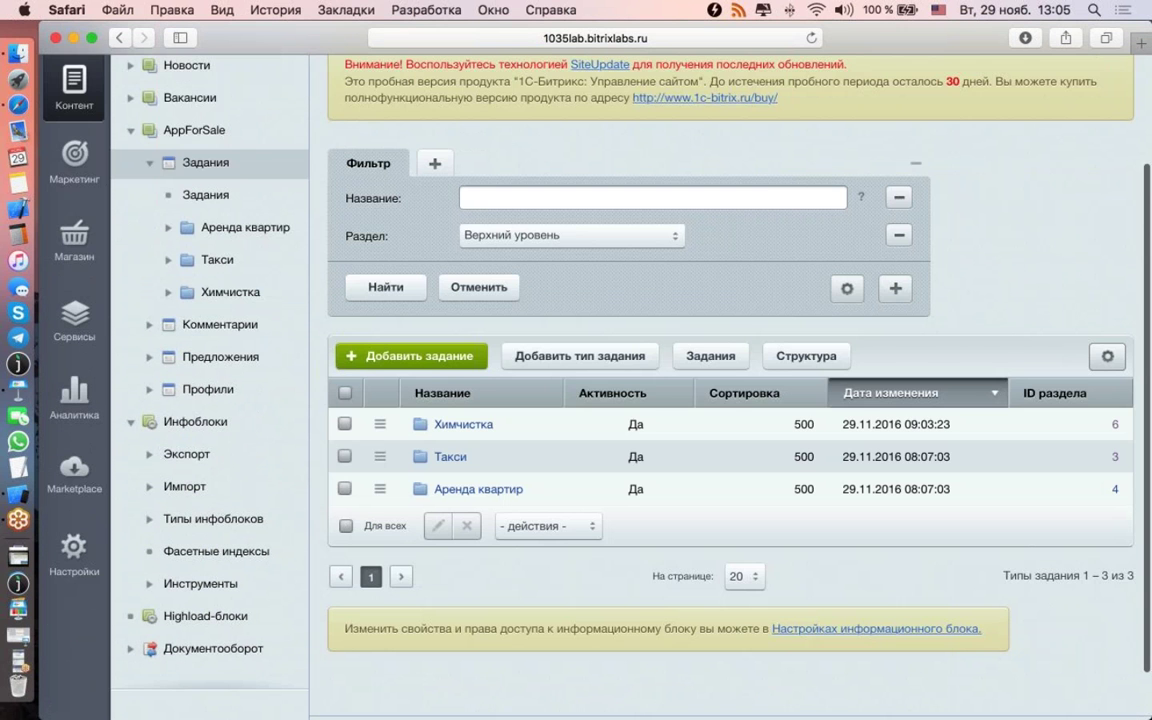
pyautogui.click(380, 424)
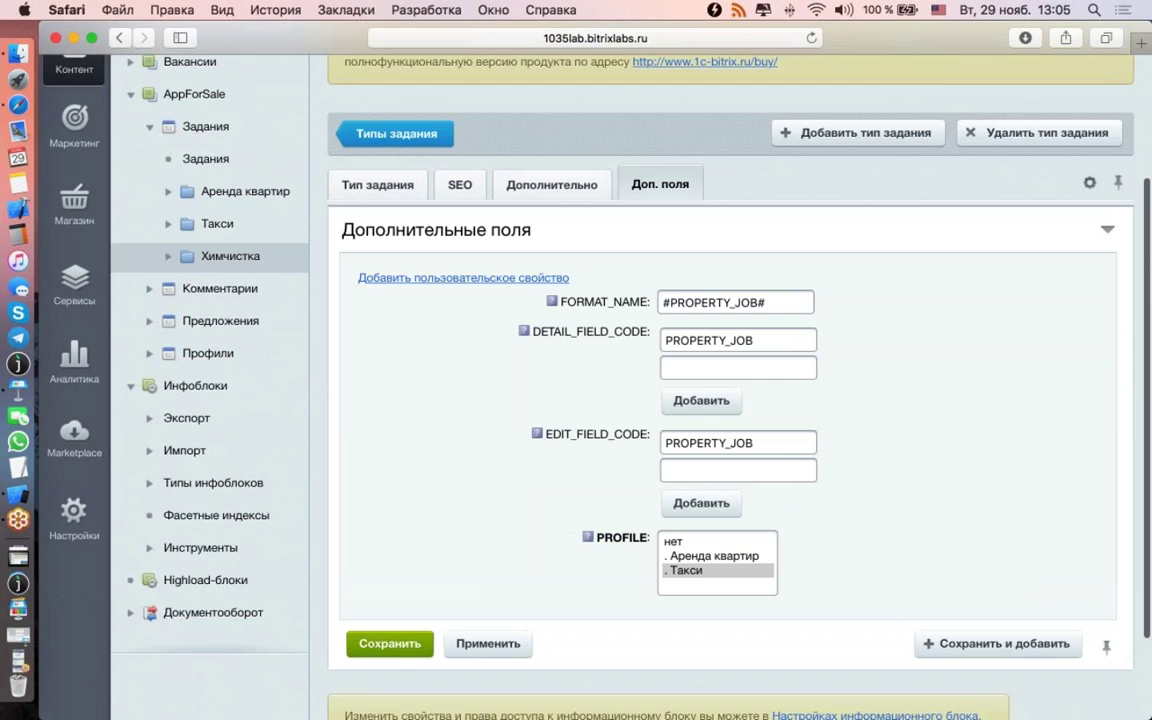
# Step: Add PROPERTY_CHECK, PROPERTY_PHOTO and PROPERTY_RAYON to DETAIL_FIELD_CODE of the Химчистка task type
pyautogui.click(715, 367)
pyautogui.write('PROPE')
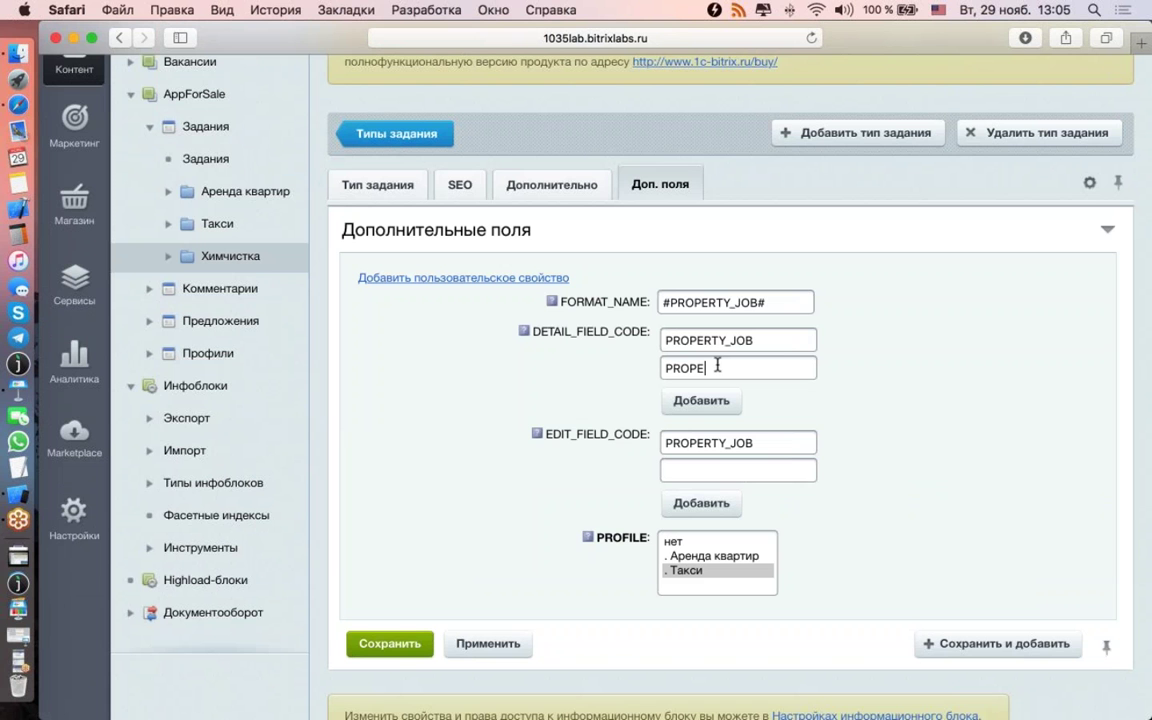
pyautogui.write('RTY_CHECK')
pyautogui.press('Tab')
pyautogui.write('PORP')
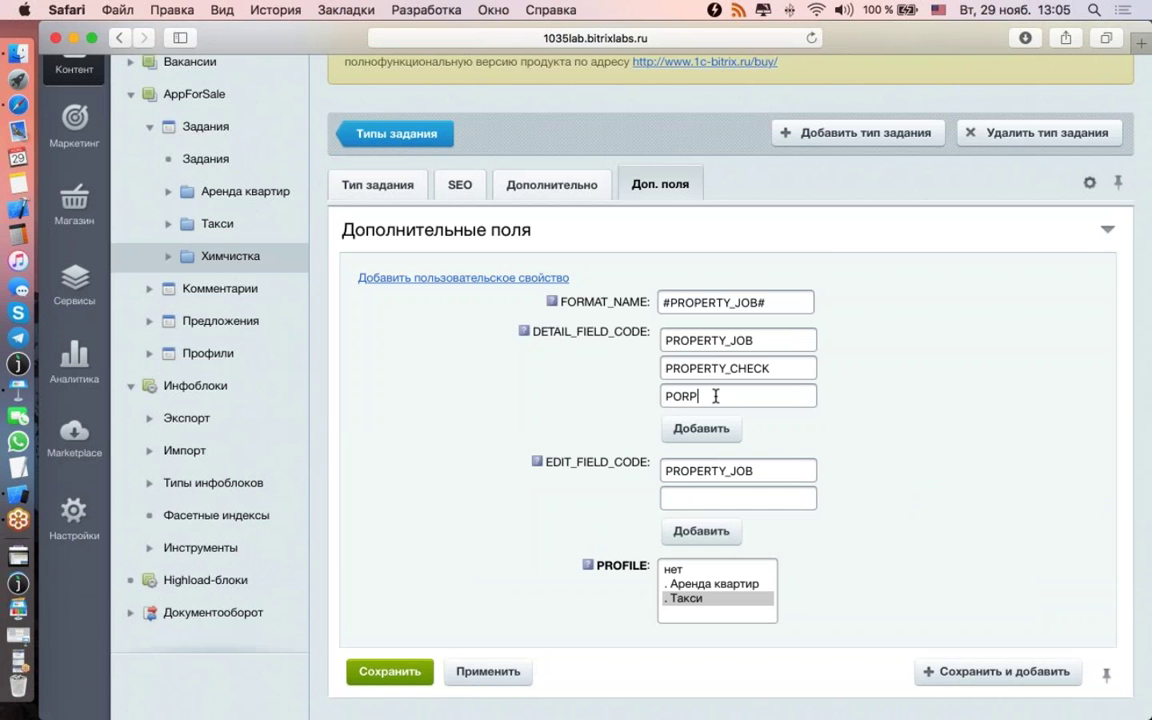
pyautogui.press('BackSpace')
pyautogui.press('BackSpace')
pyautogui.press('BackSpace')
pyautogui.write('ROPERTY_PHOTO')
pyautogui.click(703, 430)
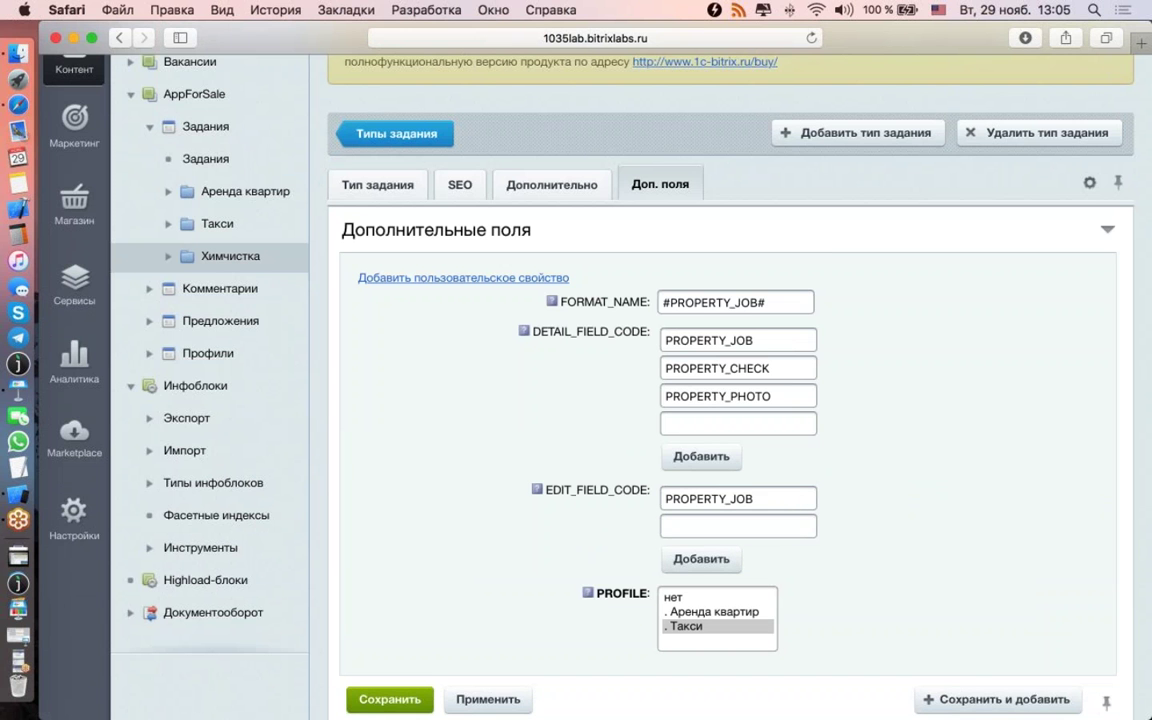
pyautogui.write('PROPERTY_RAYON')
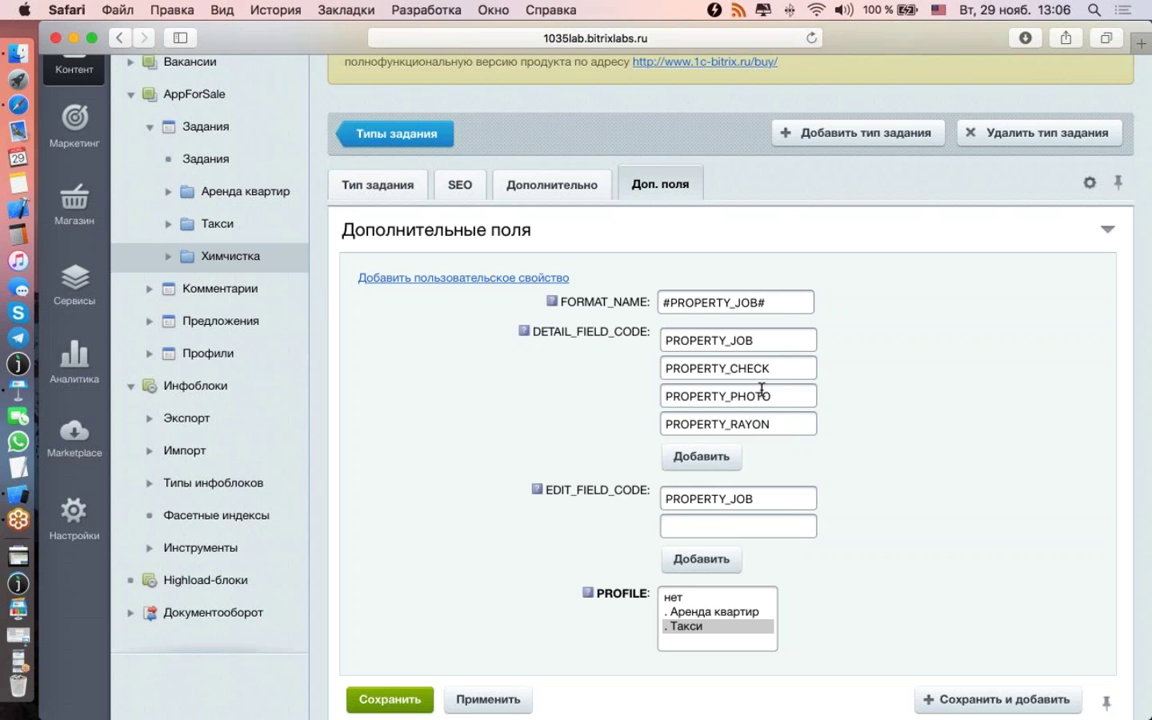
# Step: Copy PROPERTY_CHECK, PROPERTY_PHOTO and PROPERTY_RAYON from DETAIL_FIELD_CODE into separate EDIT_FIELD_CODE entries
pyautogui.doubleClick(734, 370)
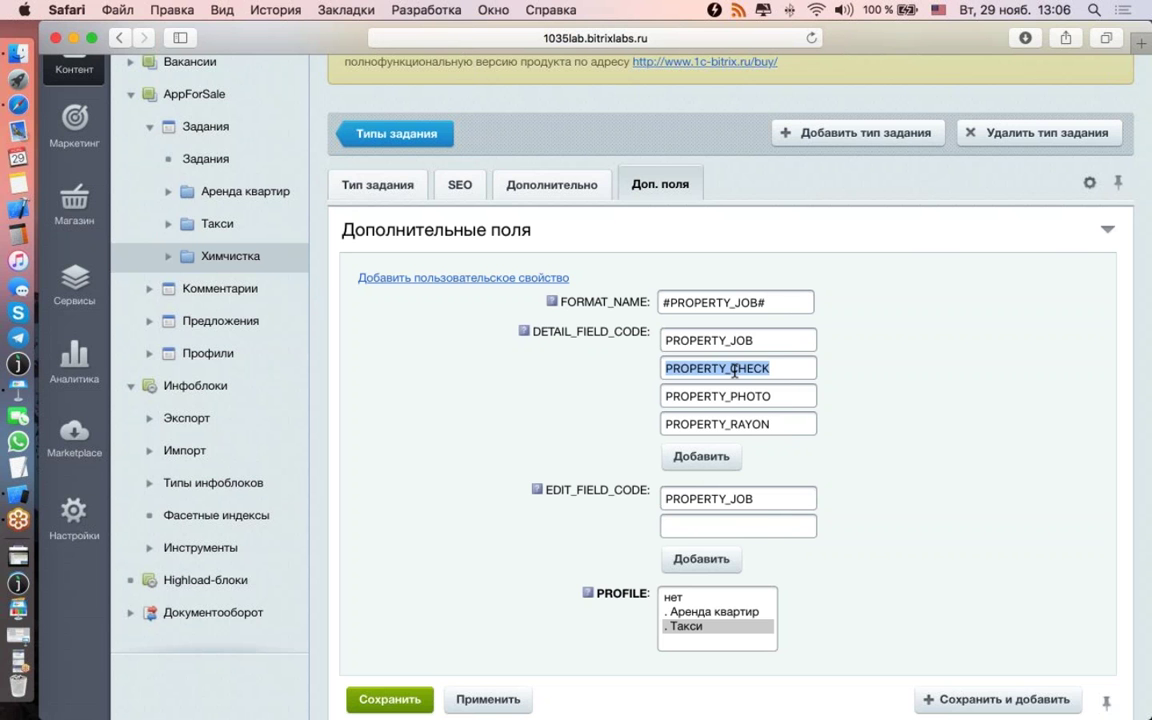
pyautogui.press('super+c')
pyautogui.click(737, 526)
pyautogui.press('super+v')
pyautogui.click(701, 558)
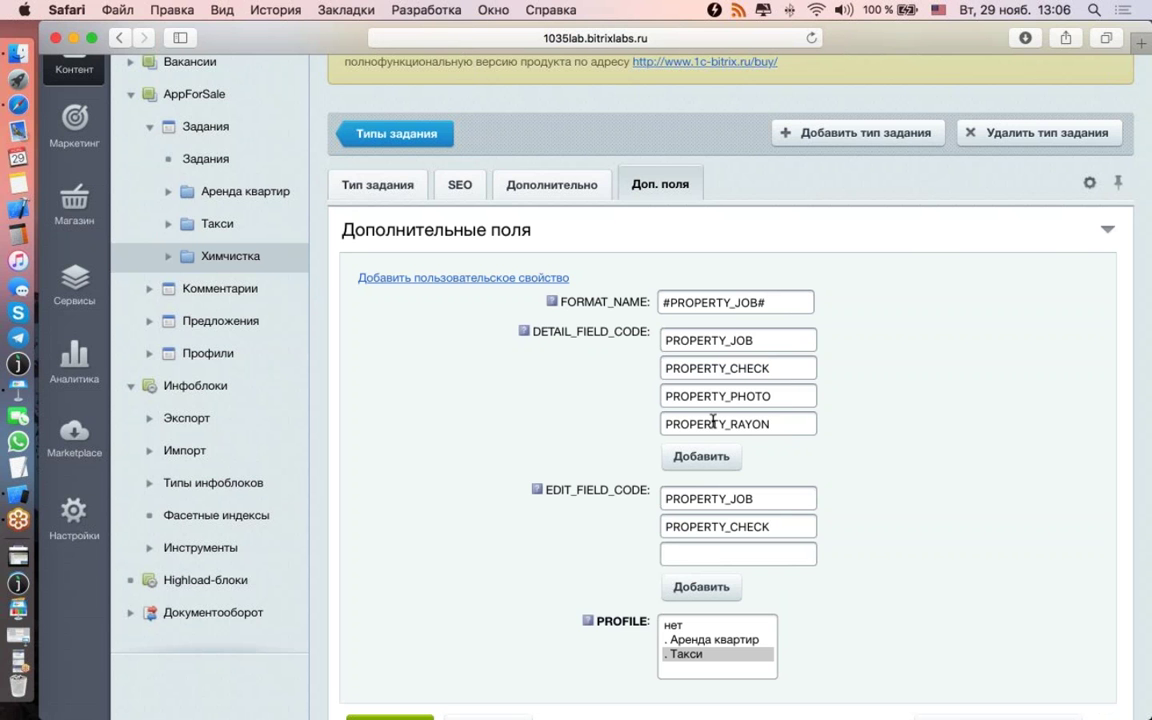
pyautogui.doubleClick(718, 396)
pyautogui.press('super+c')
pyautogui.click(674, 554)
pyautogui.press('super+v')
pyautogui.doubleClick(718, 424)
pyautogui.press('super+c')
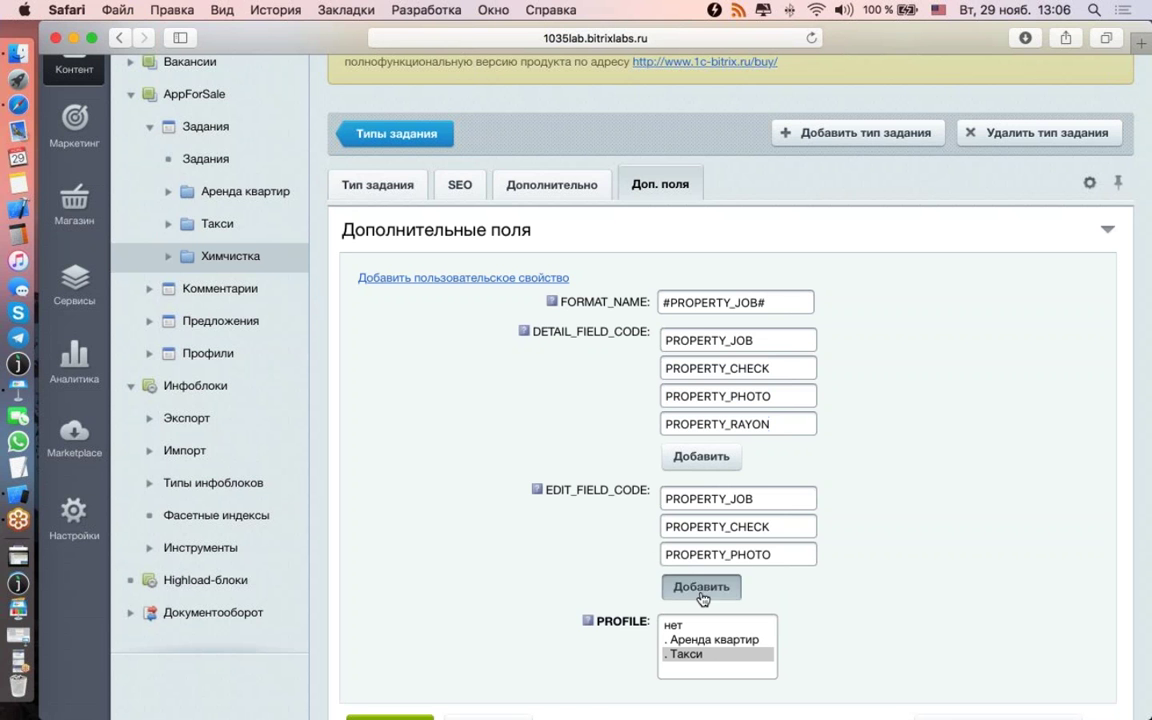
pyautogui.click(695, 588)
pyautogui.click(703, 580)
pyautogui.press('super+v')
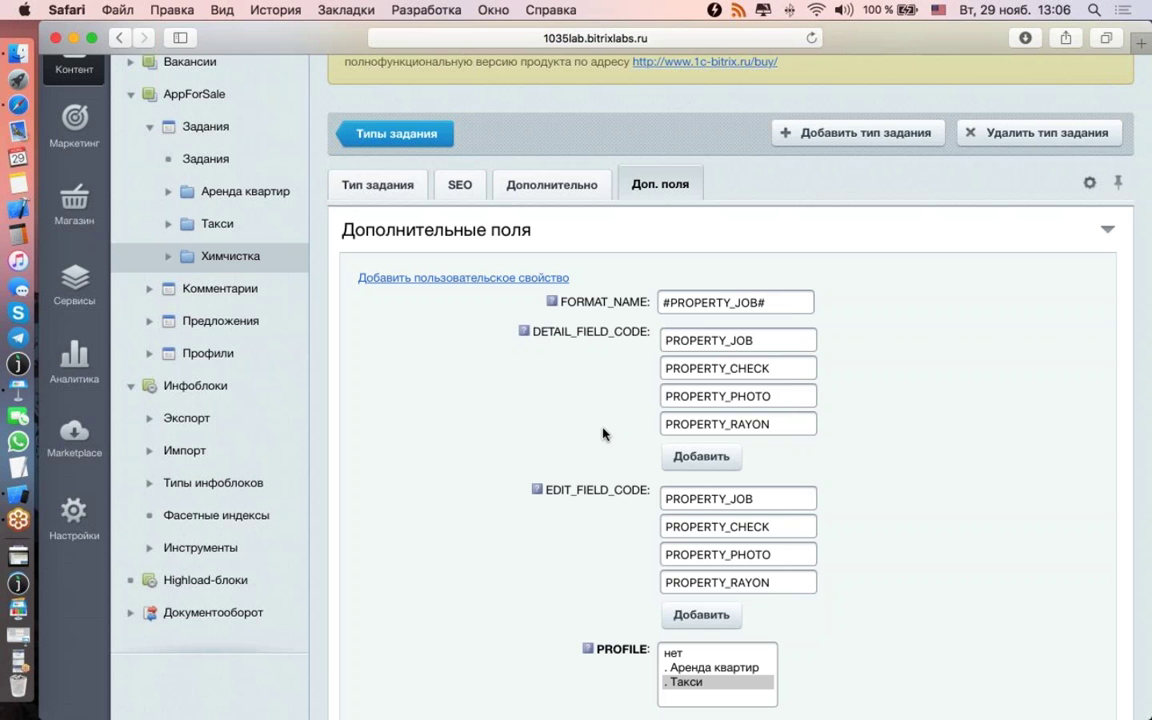
# Step: Apply the changed field codes to the Химчистка task type and review both code lists
pyautogui.scroll(-1, 602, 433)
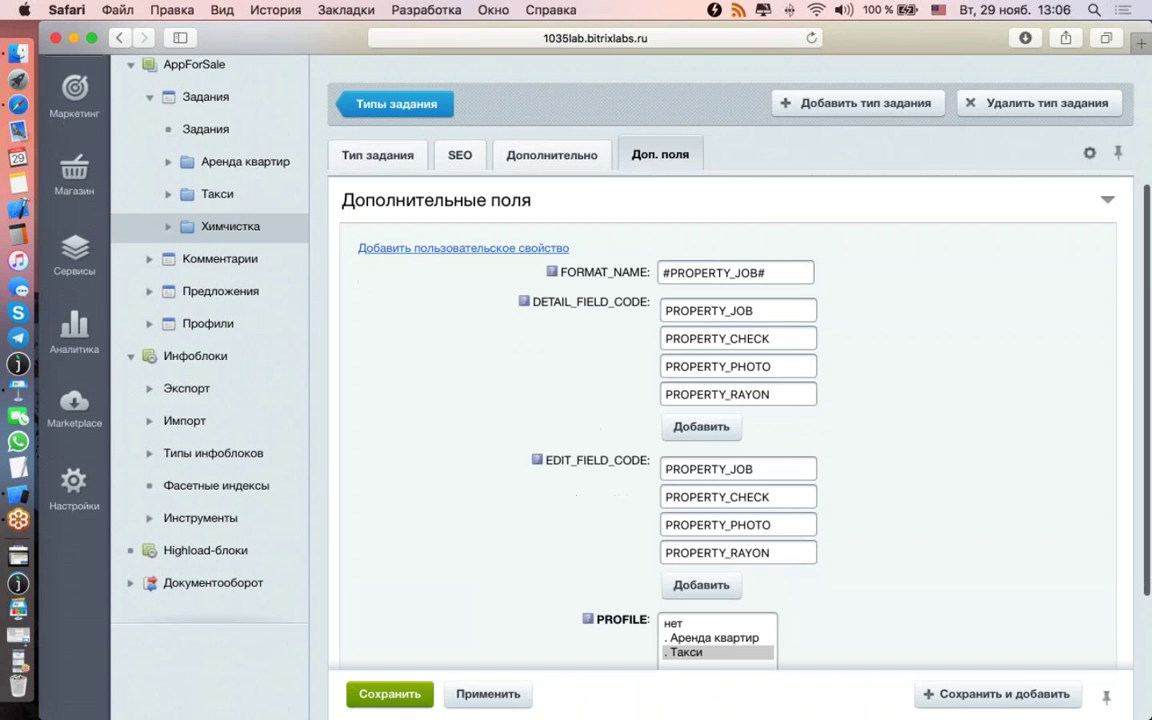
pyautogui.scroll(-3, 468, 560)
pyautogui.click(468, 556)
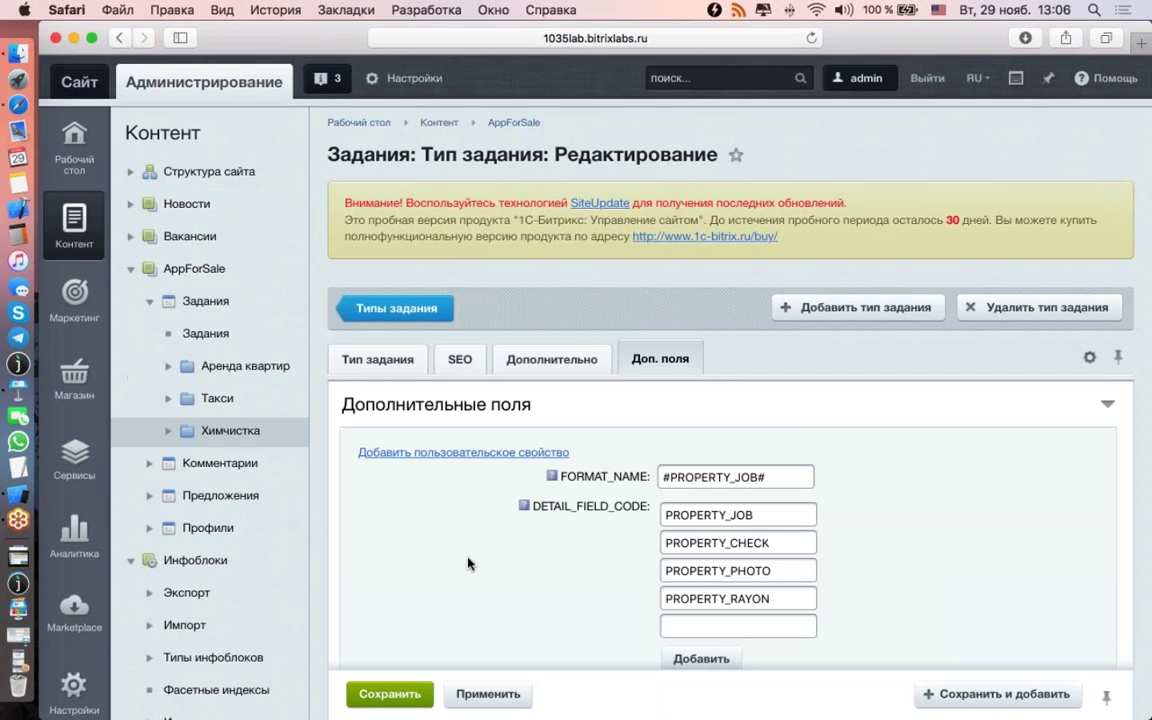
pyautogui.scroll(-1, 468, 564)
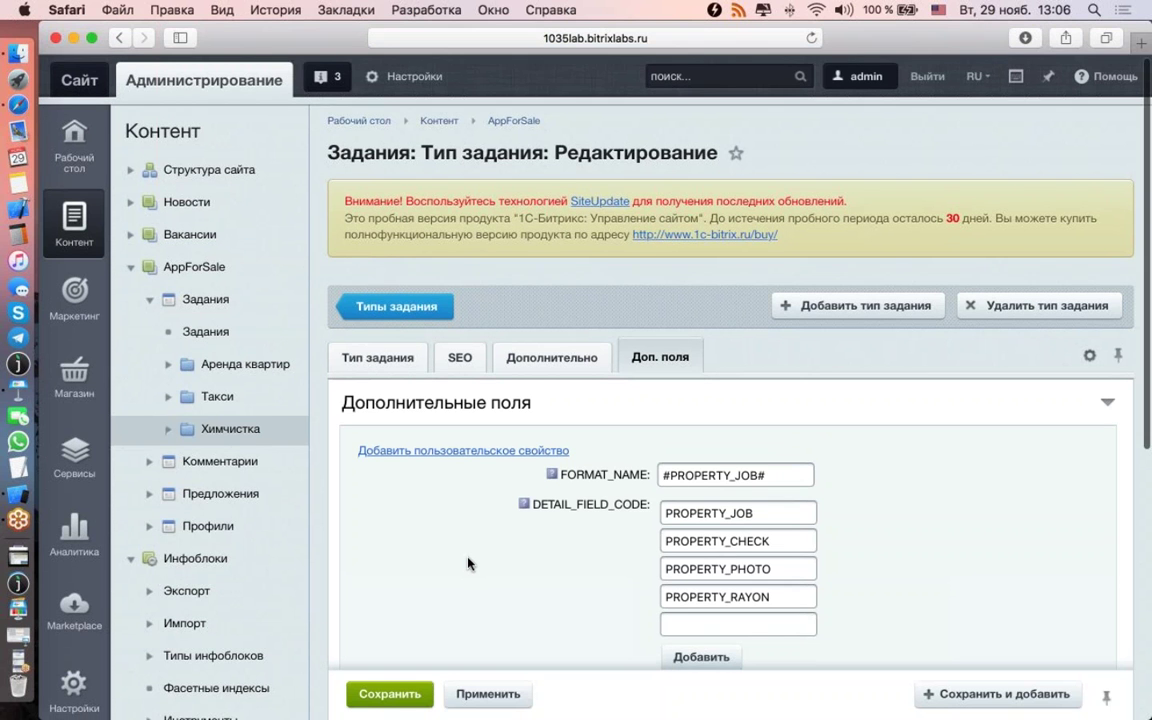
pyautogui.scroll(-4, 779, 453)
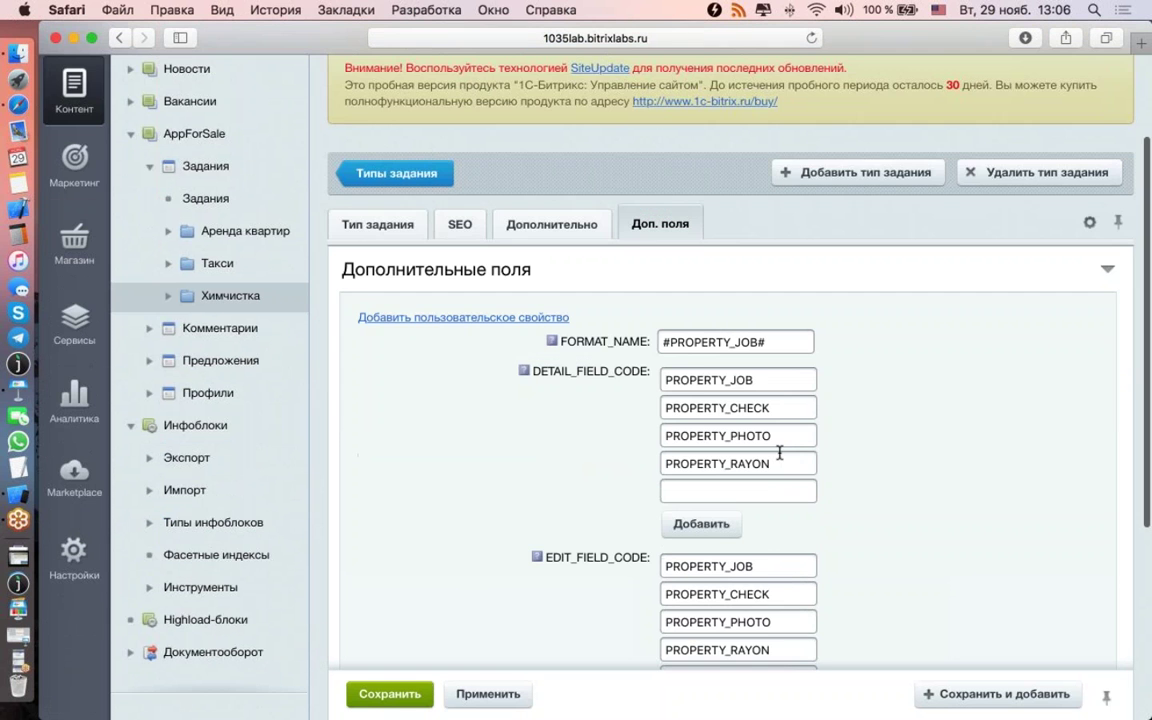
pyautogui.scroll(-4, 779, 453)
# Step: Switch to Simulator, reopen the Добавить задание form for Химчистка and try the Нужно сегодня checkbox on and off
pyautogui.press('super+Tab')
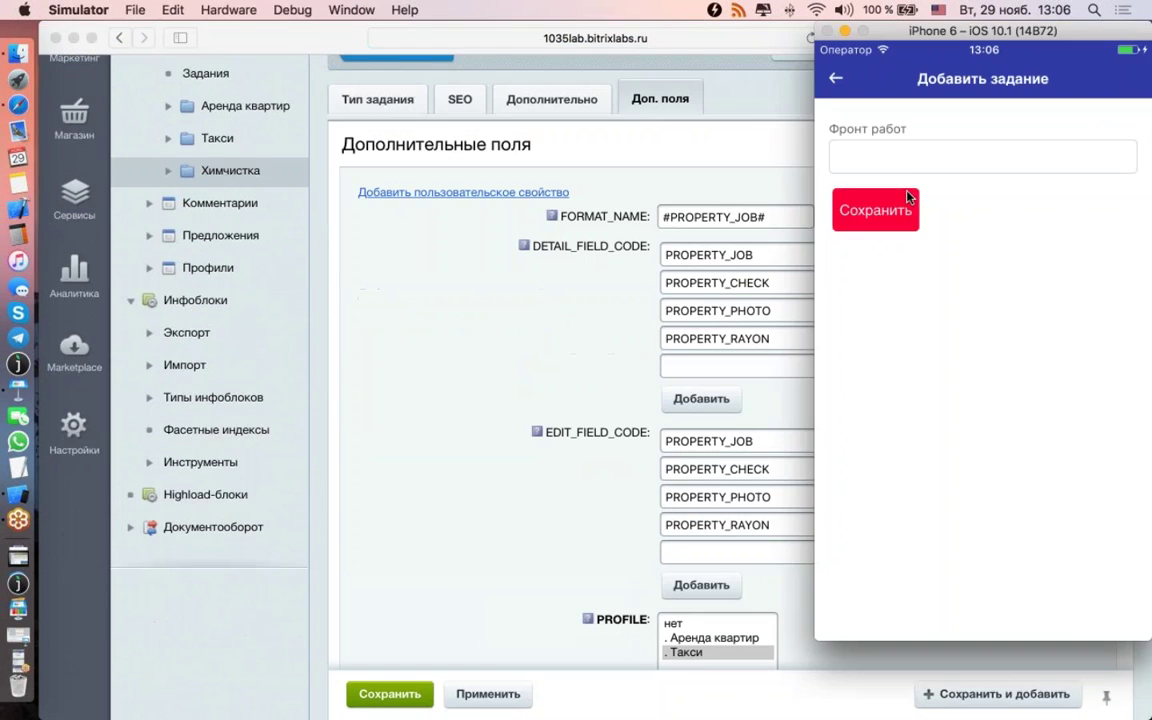
pyautogui.click(834, 80)
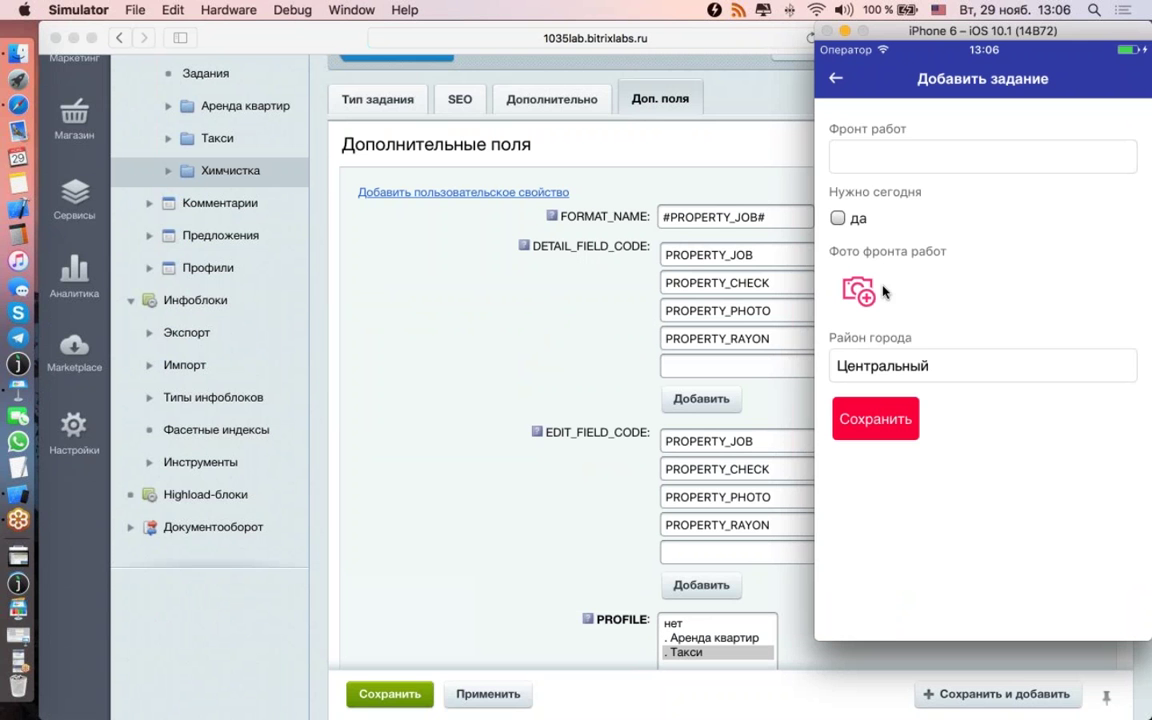
pyautogui.click(838, 219)
pyautogui.click(838, 219)
# Step: Attach the Point Reyes Natl Seashore photo from Моменты in the media library to Фото фронта работ, allowing photo access
pyautogui.click(862, 288)
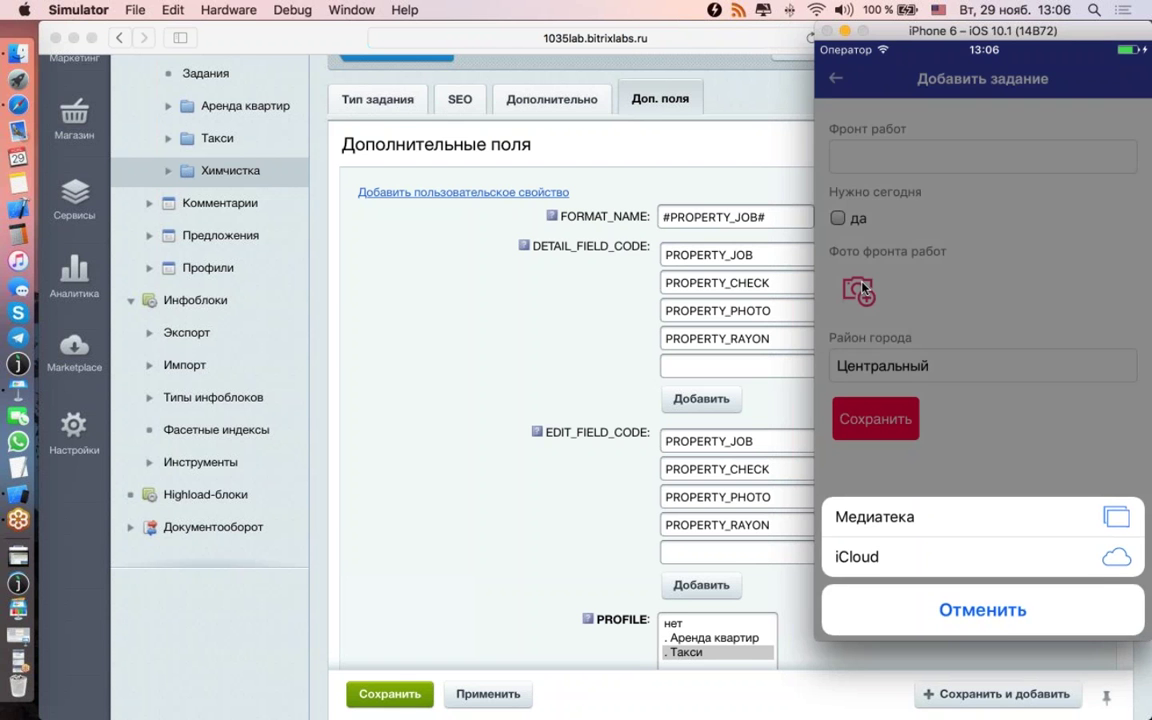
pyautogui.click(893, 288)
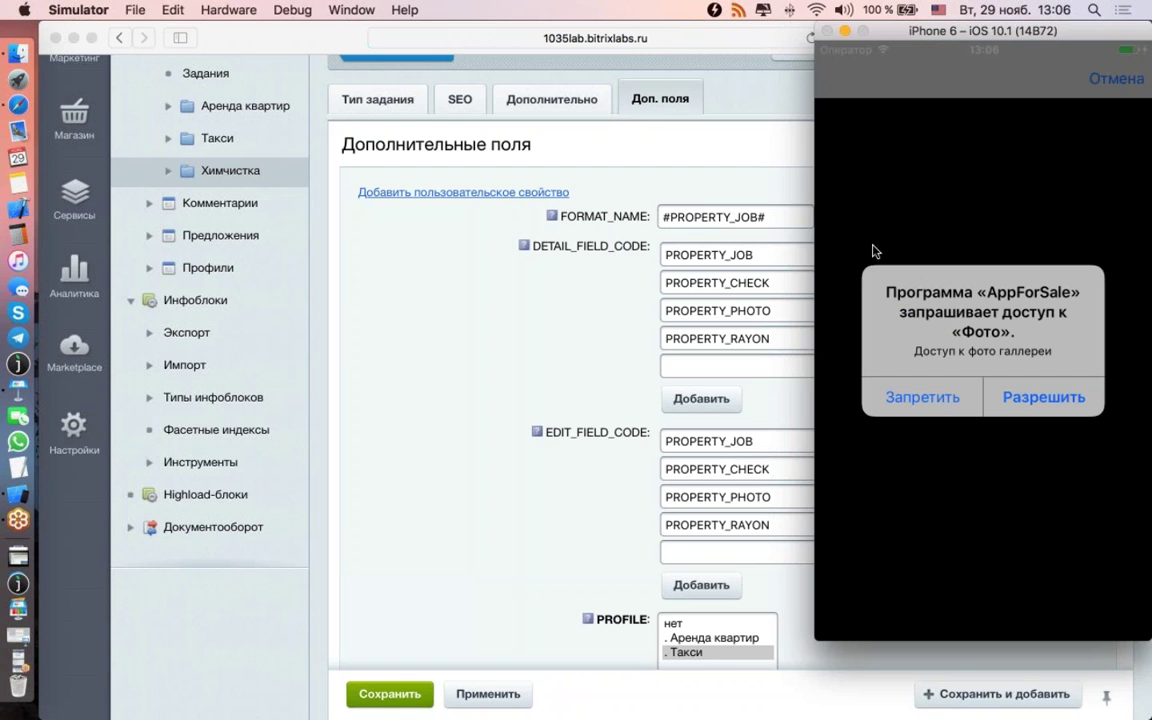
pyautogui.click(985, 390)
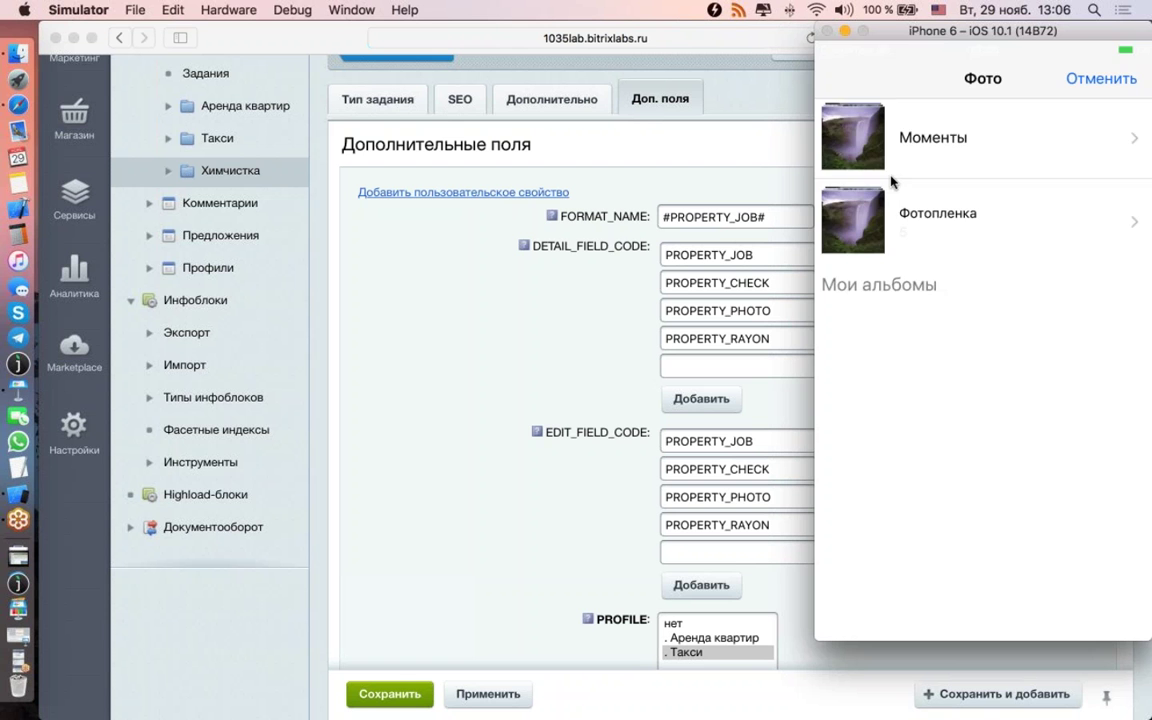
pyautogui.click(879, 161)
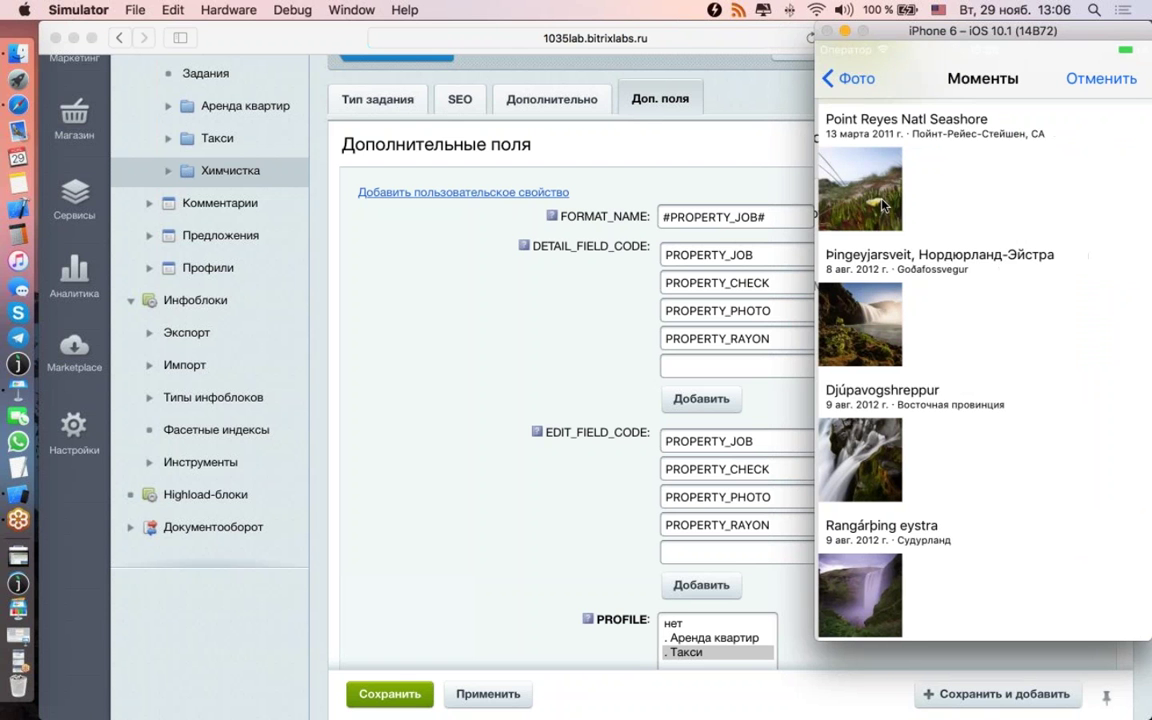
pyautogui.click(893, 188)
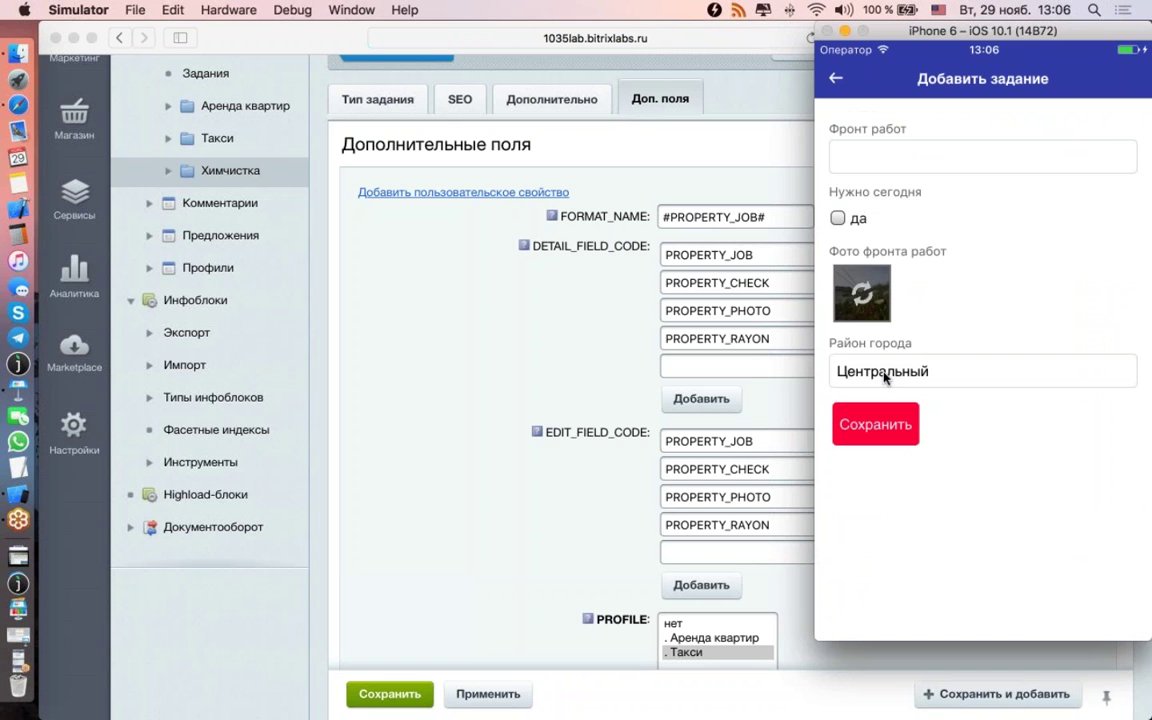
# Step: Choose Автозаводский as Район города and leave the task form unsaved, going back to Мои заказы
pyautogui.click(885, 375)
pyautogui.moveTo(890, 540); pyautogui.dragTo(844, 447)
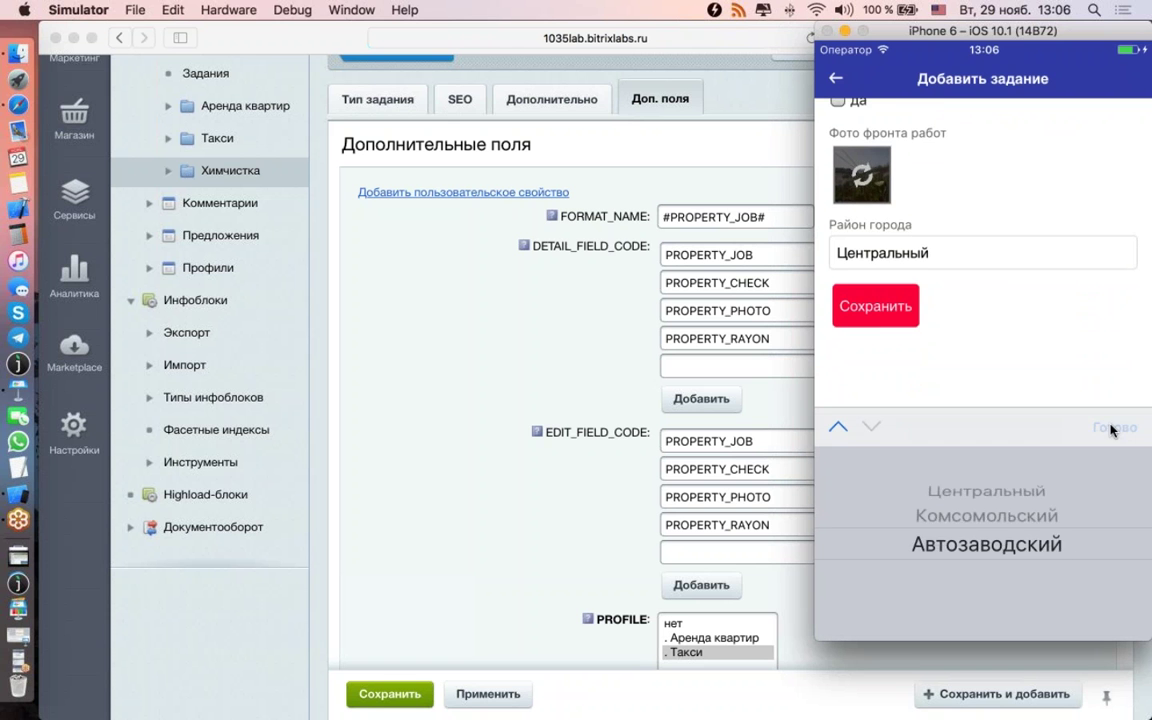
pyautogui.click(1112, 428)
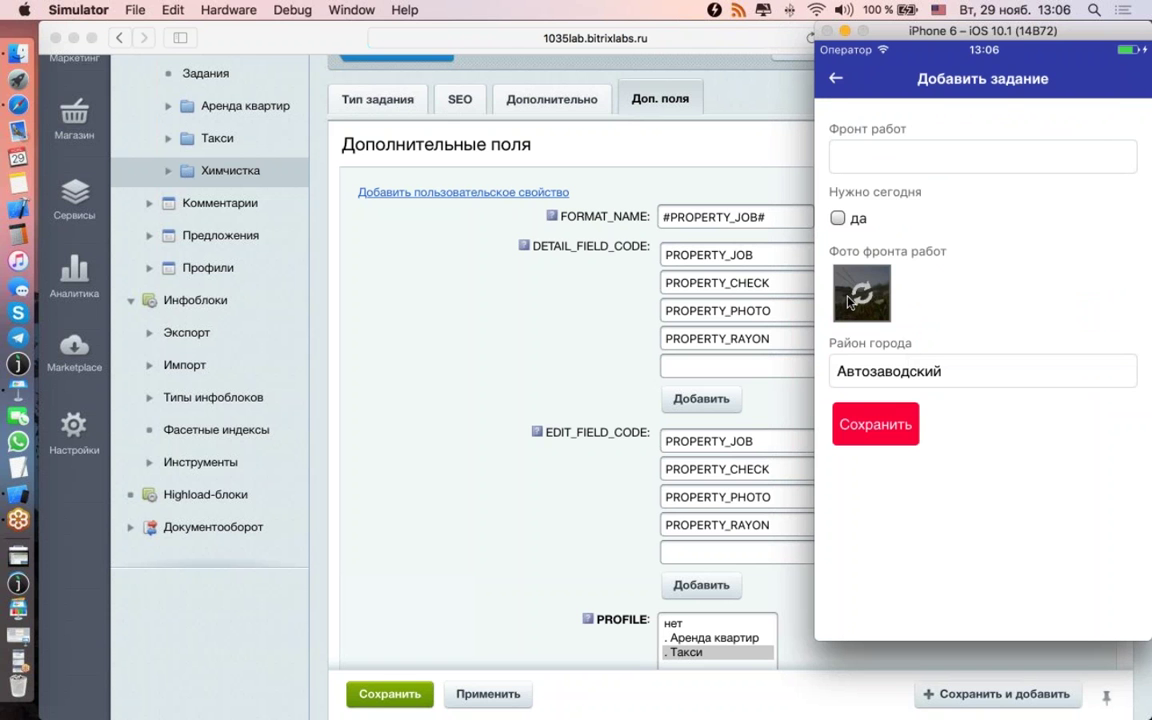
pyautogui.click(837, 82)
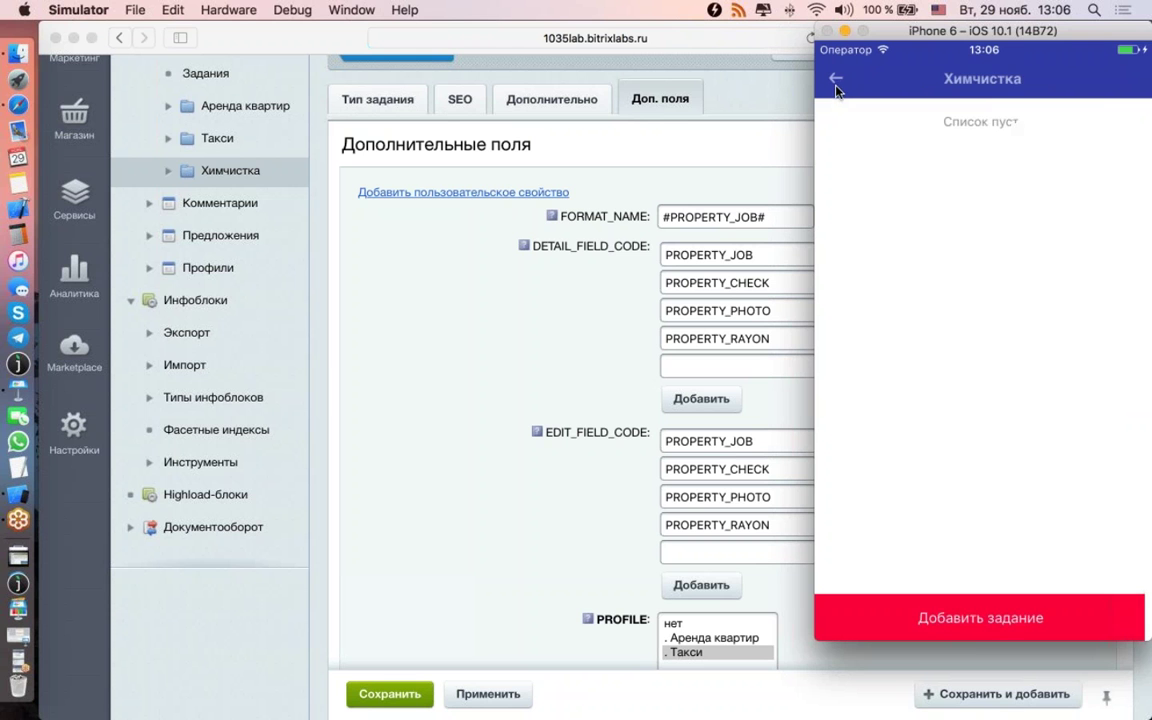
pyautogui.click(836, 81)
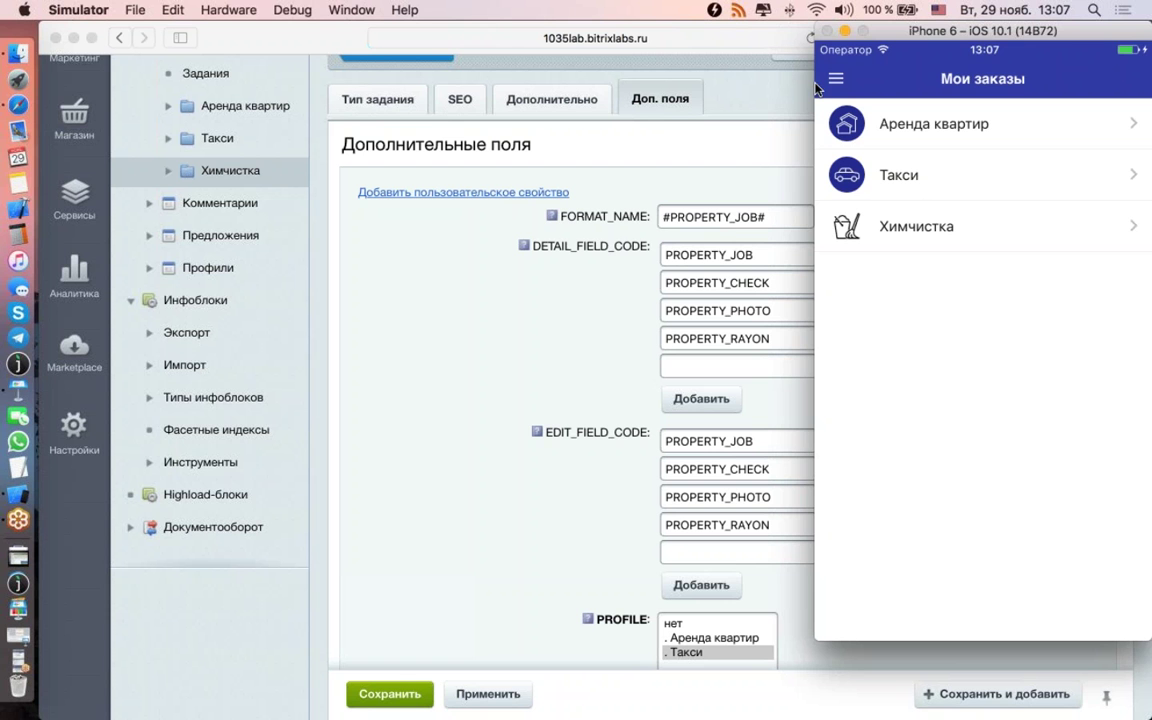
# Step: Switch to Safari and open the Аренда квартир profile type under Профили for editing to examine its additional field codes
pyautogui.click(152, 412)
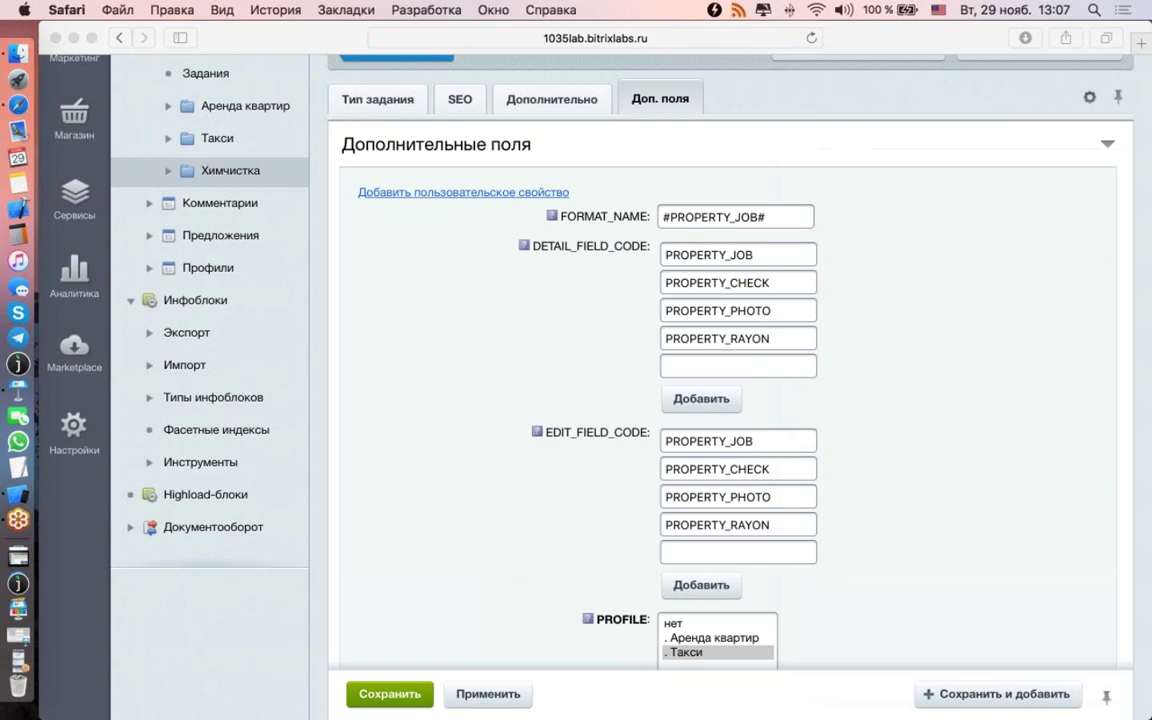
pyautogui.click(220, 270)
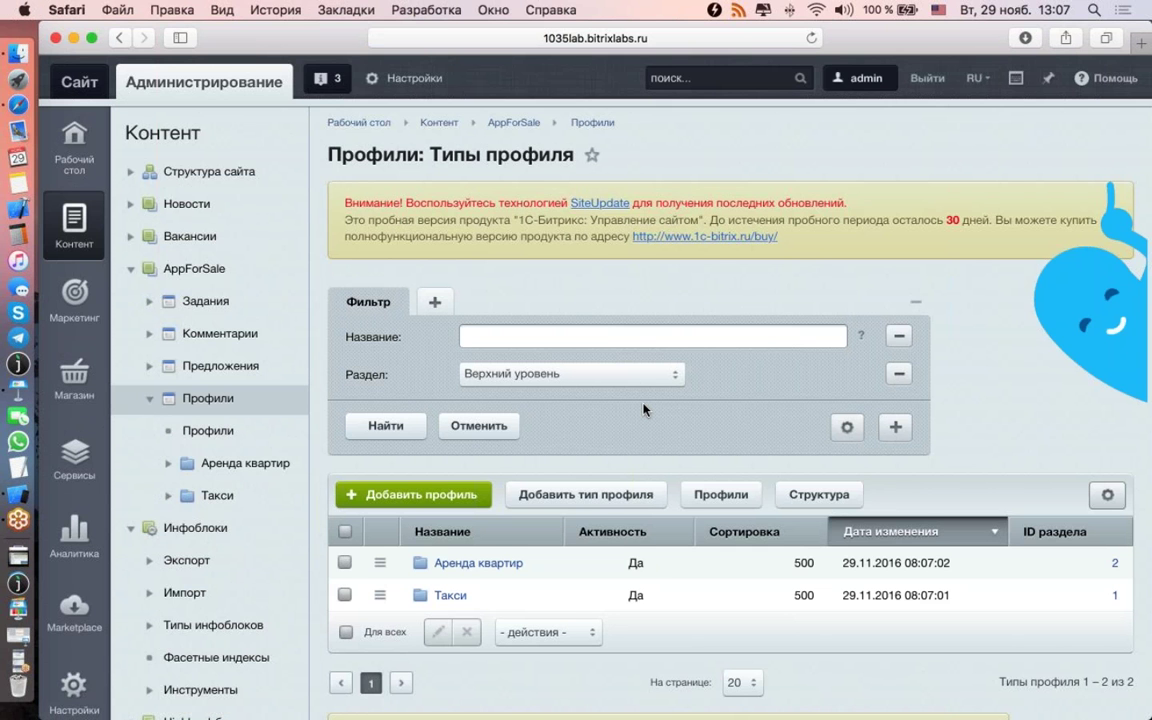
pyautogui.scroll(-2, 643, 409)
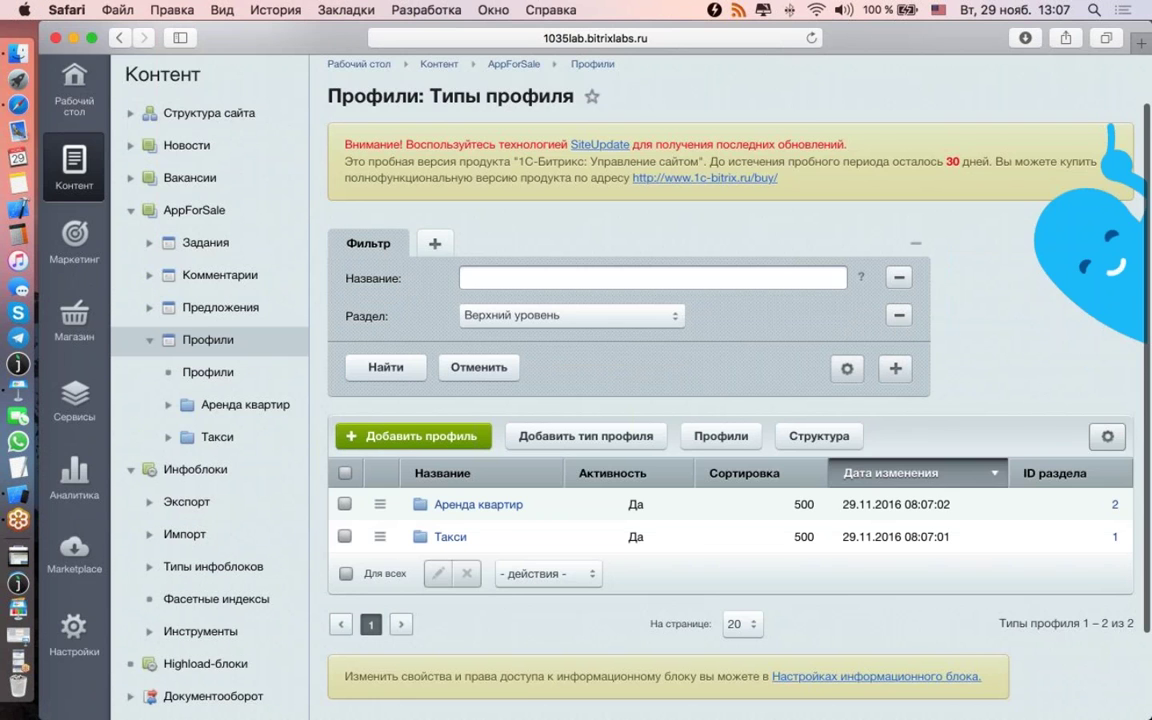
pyautogui.scroll(-2, 380, 430)
pyautogui.click(380, 430)
pyautogui.click(430, 527)
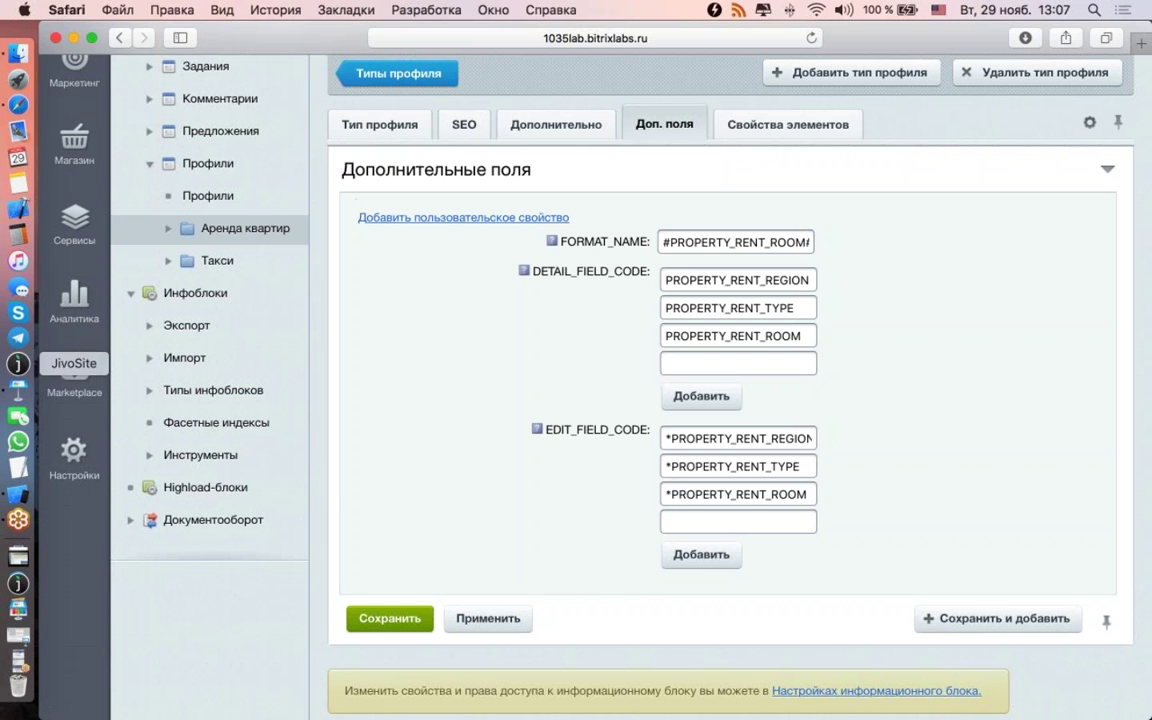
# Step: Switch to Keynote and start the presentation slideshow
pyautogui.click(18, 496)
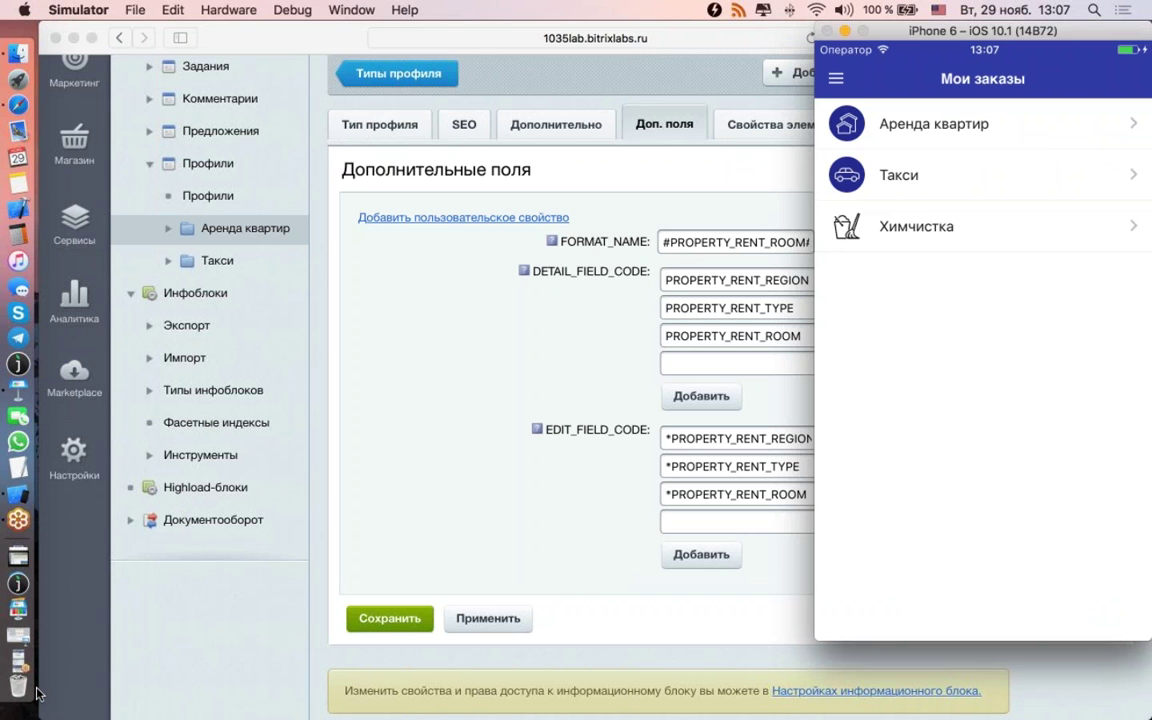
pyautogui.press('super+Tab')
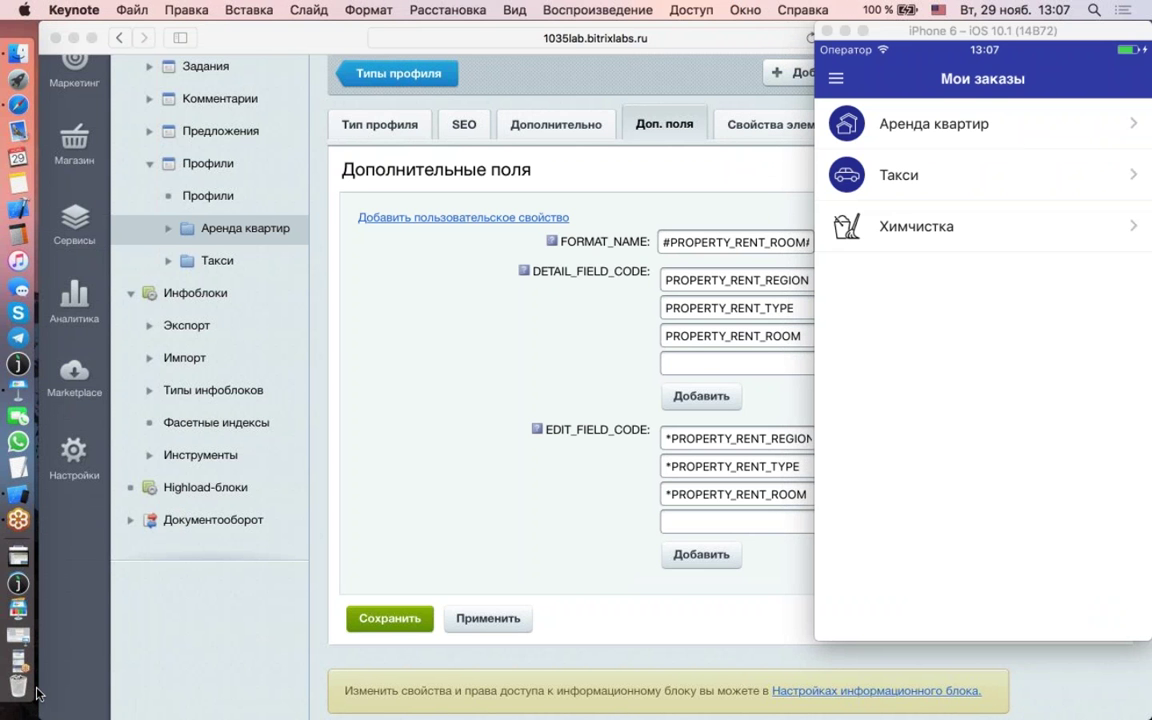
pyautogui.press('alt+super+p')
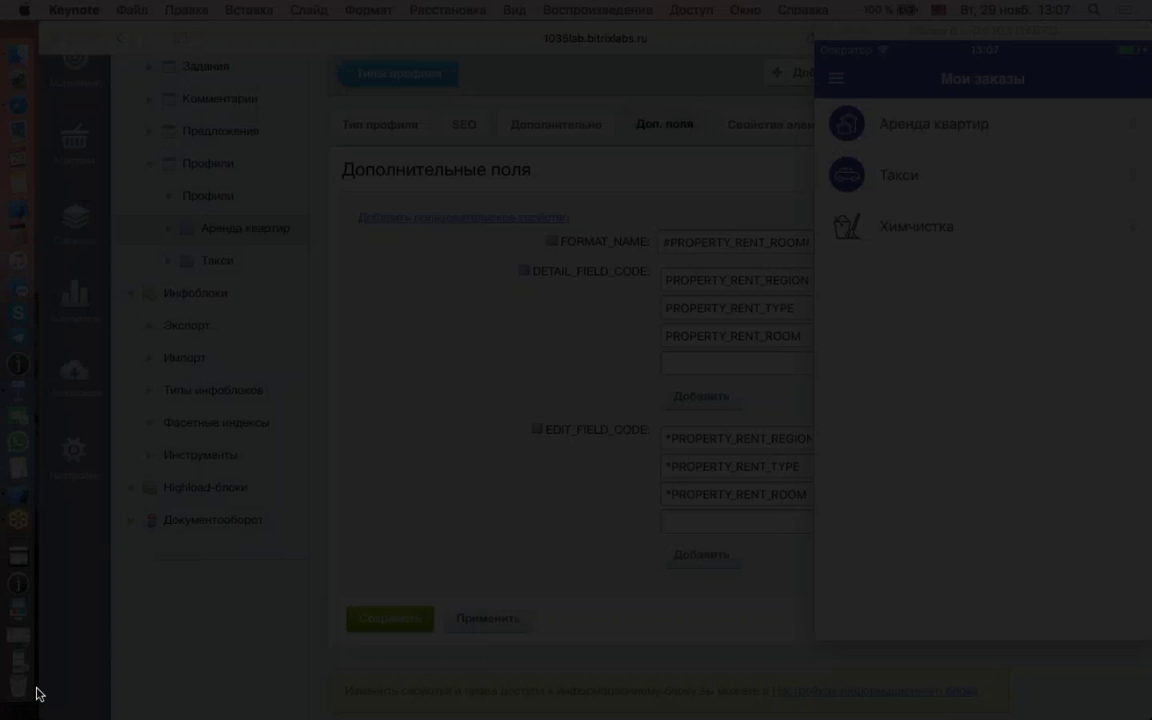